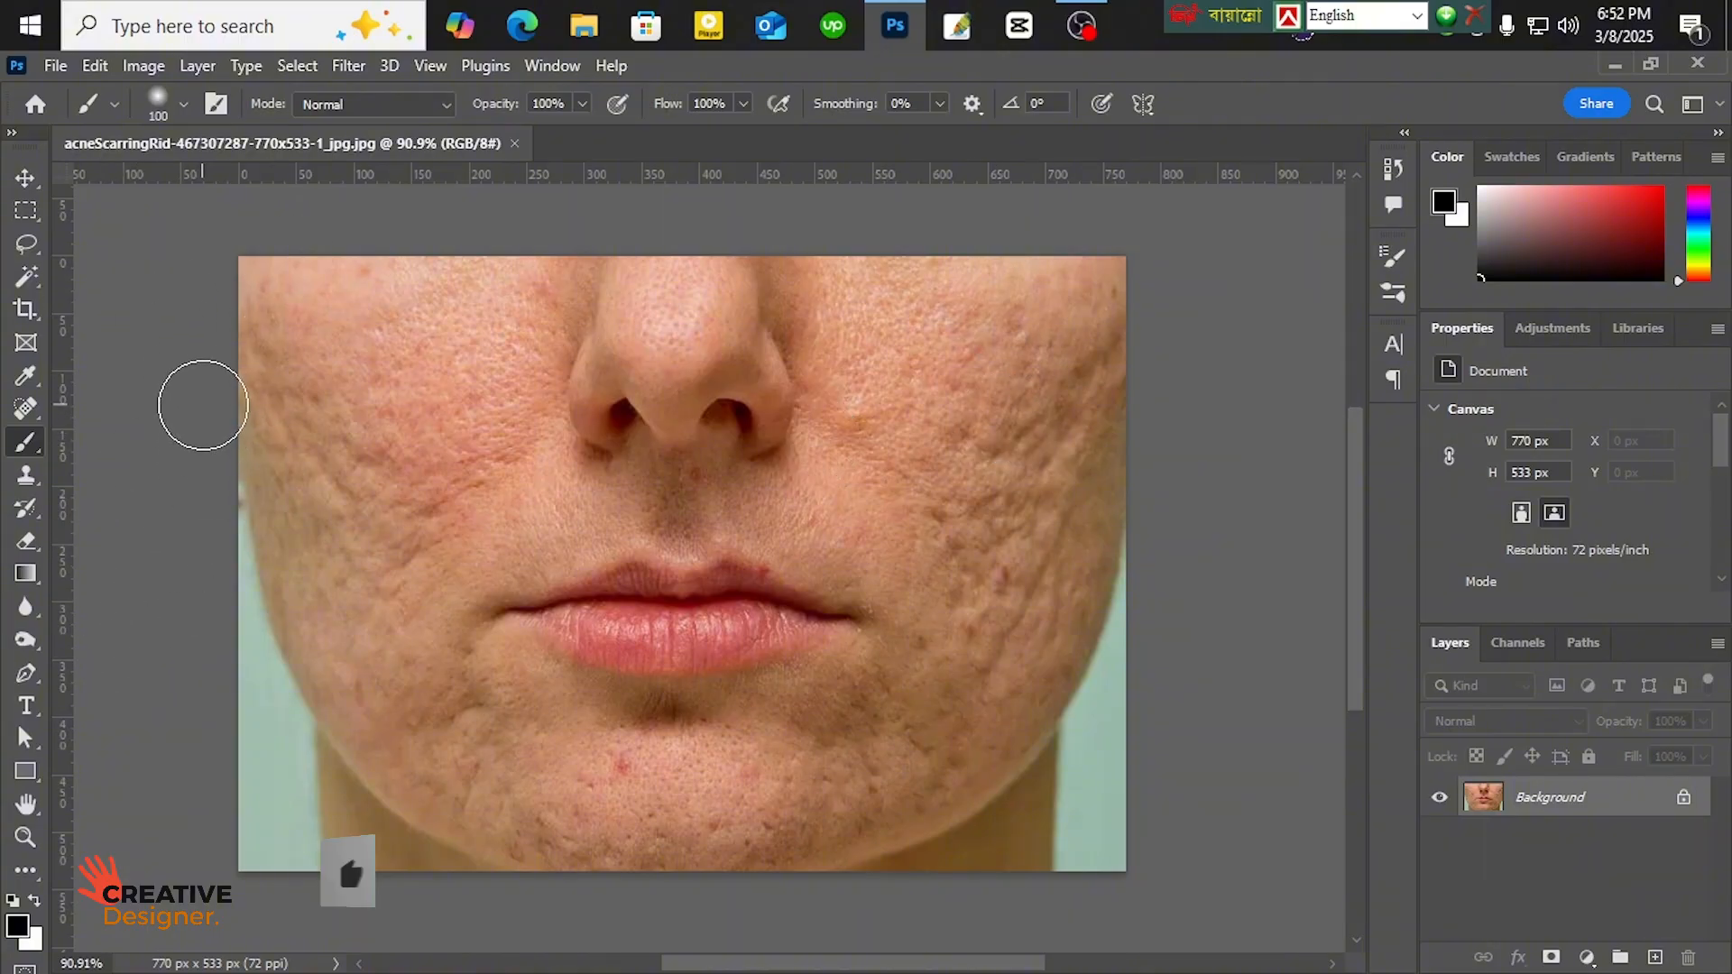
scroll(348, 433, up, 3)
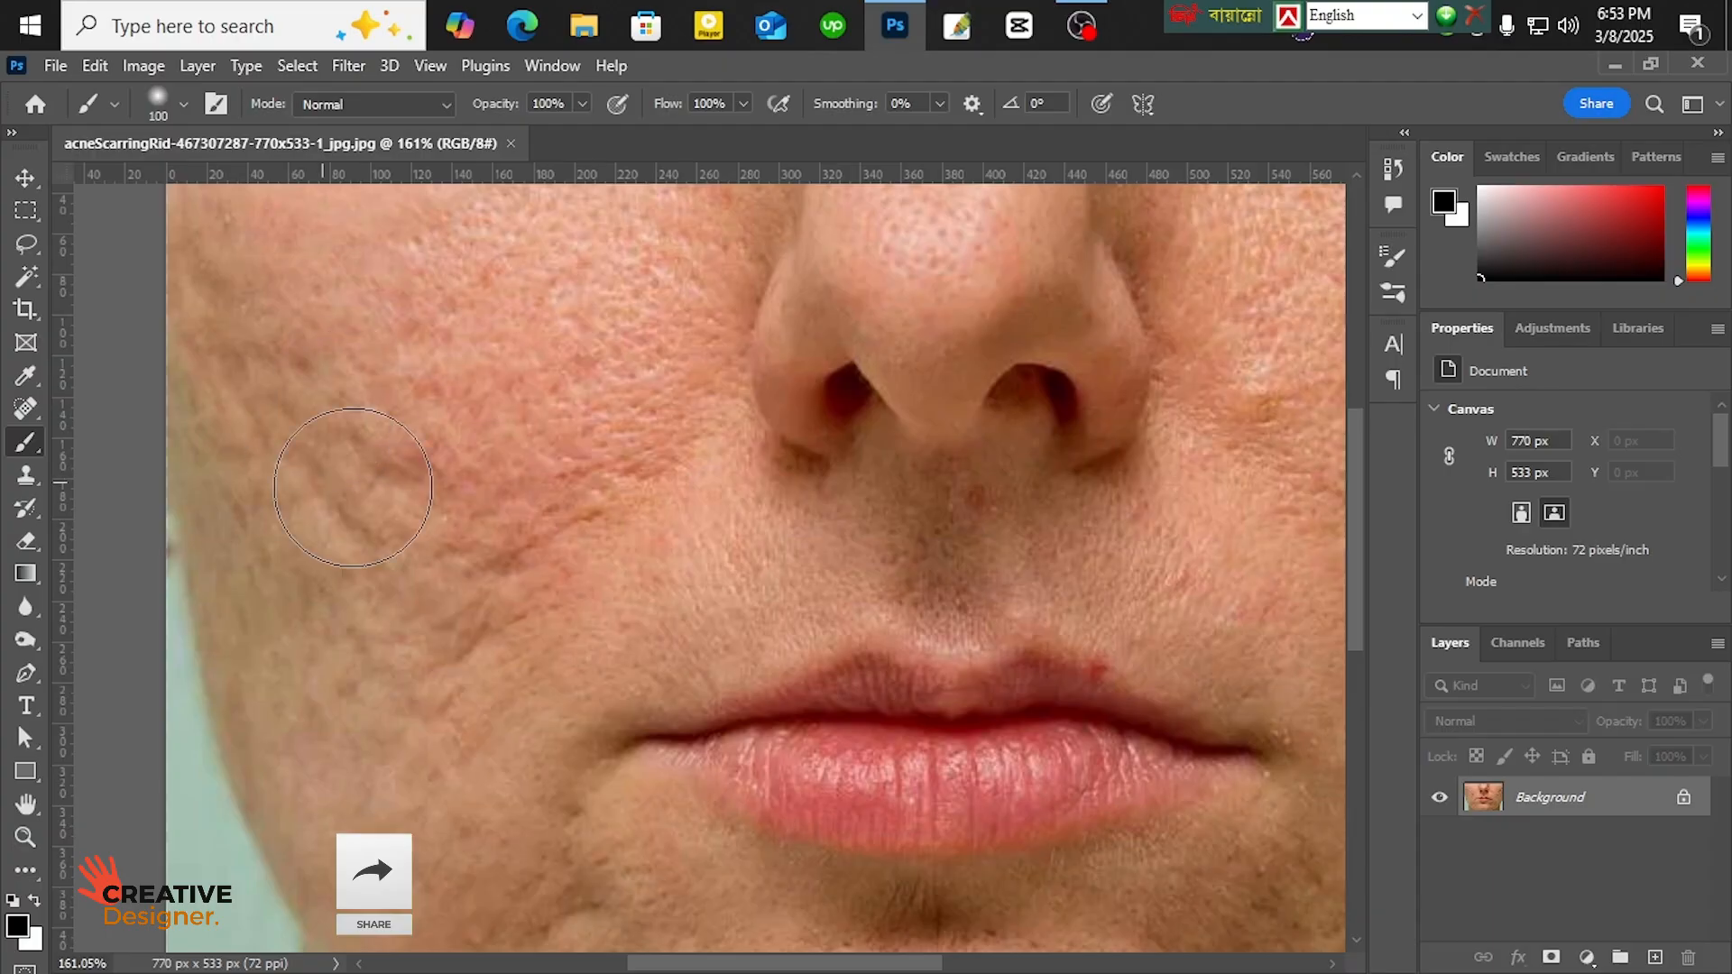
scroll(352, 488, down, 4)
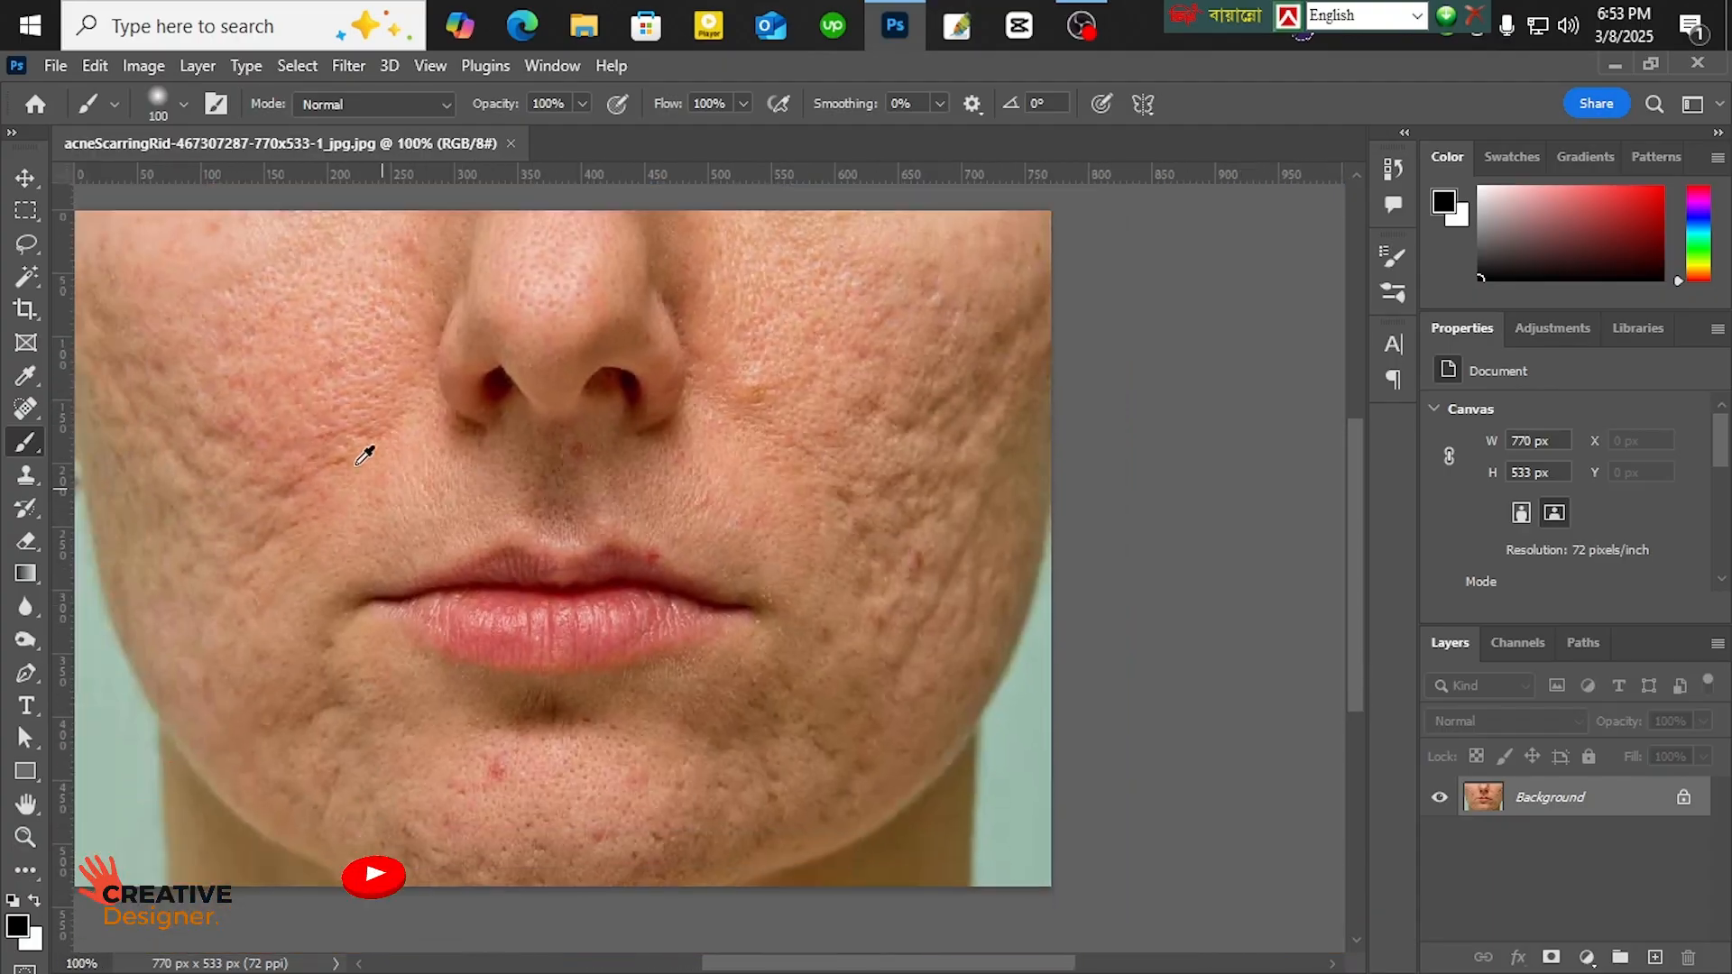
scroll(365, 455, down, 1)
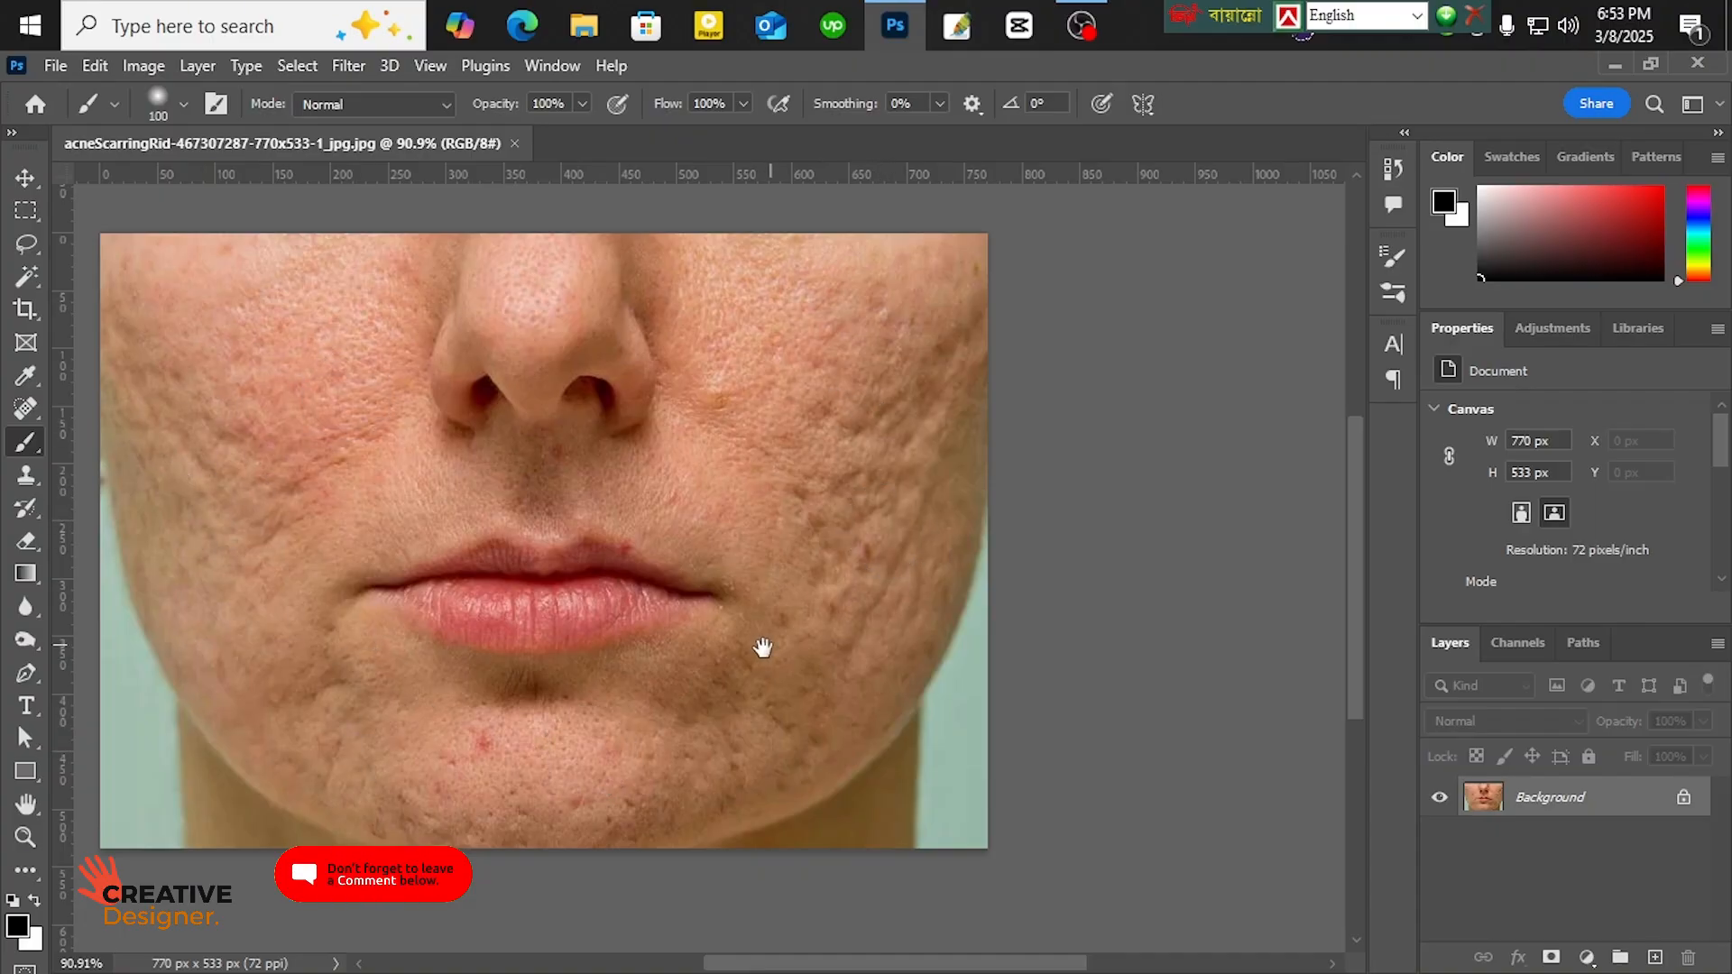
drag(762, 648, 884, 577)
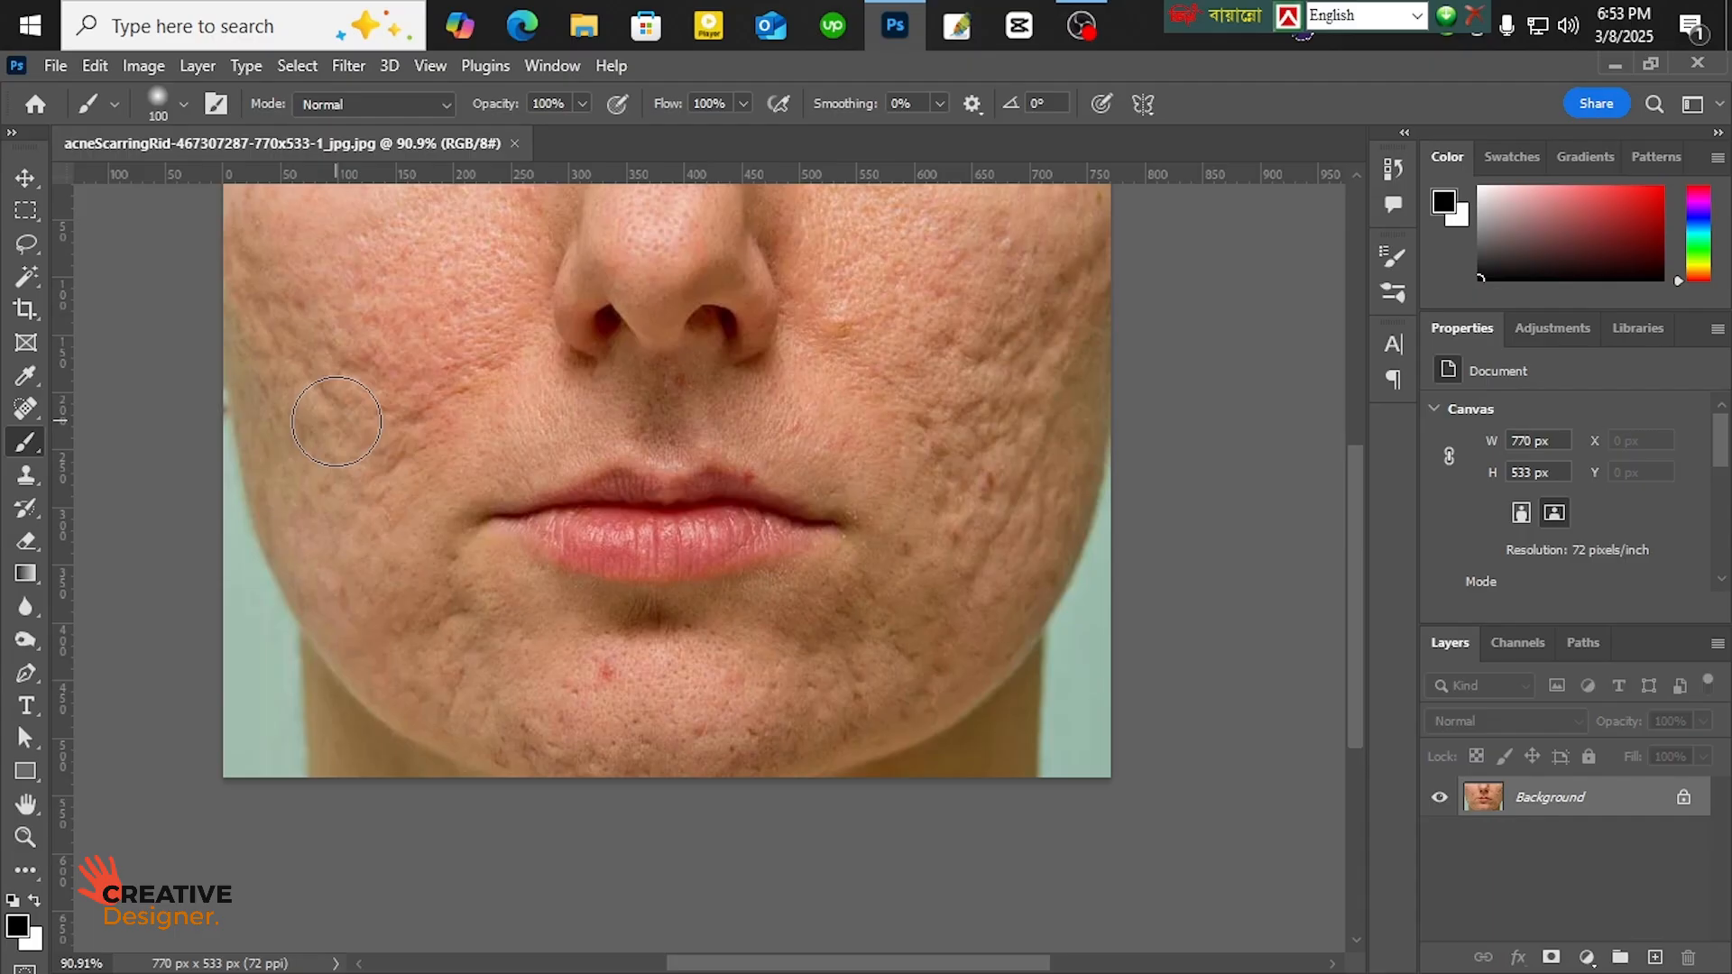
drag(379, 403, 367, 464)
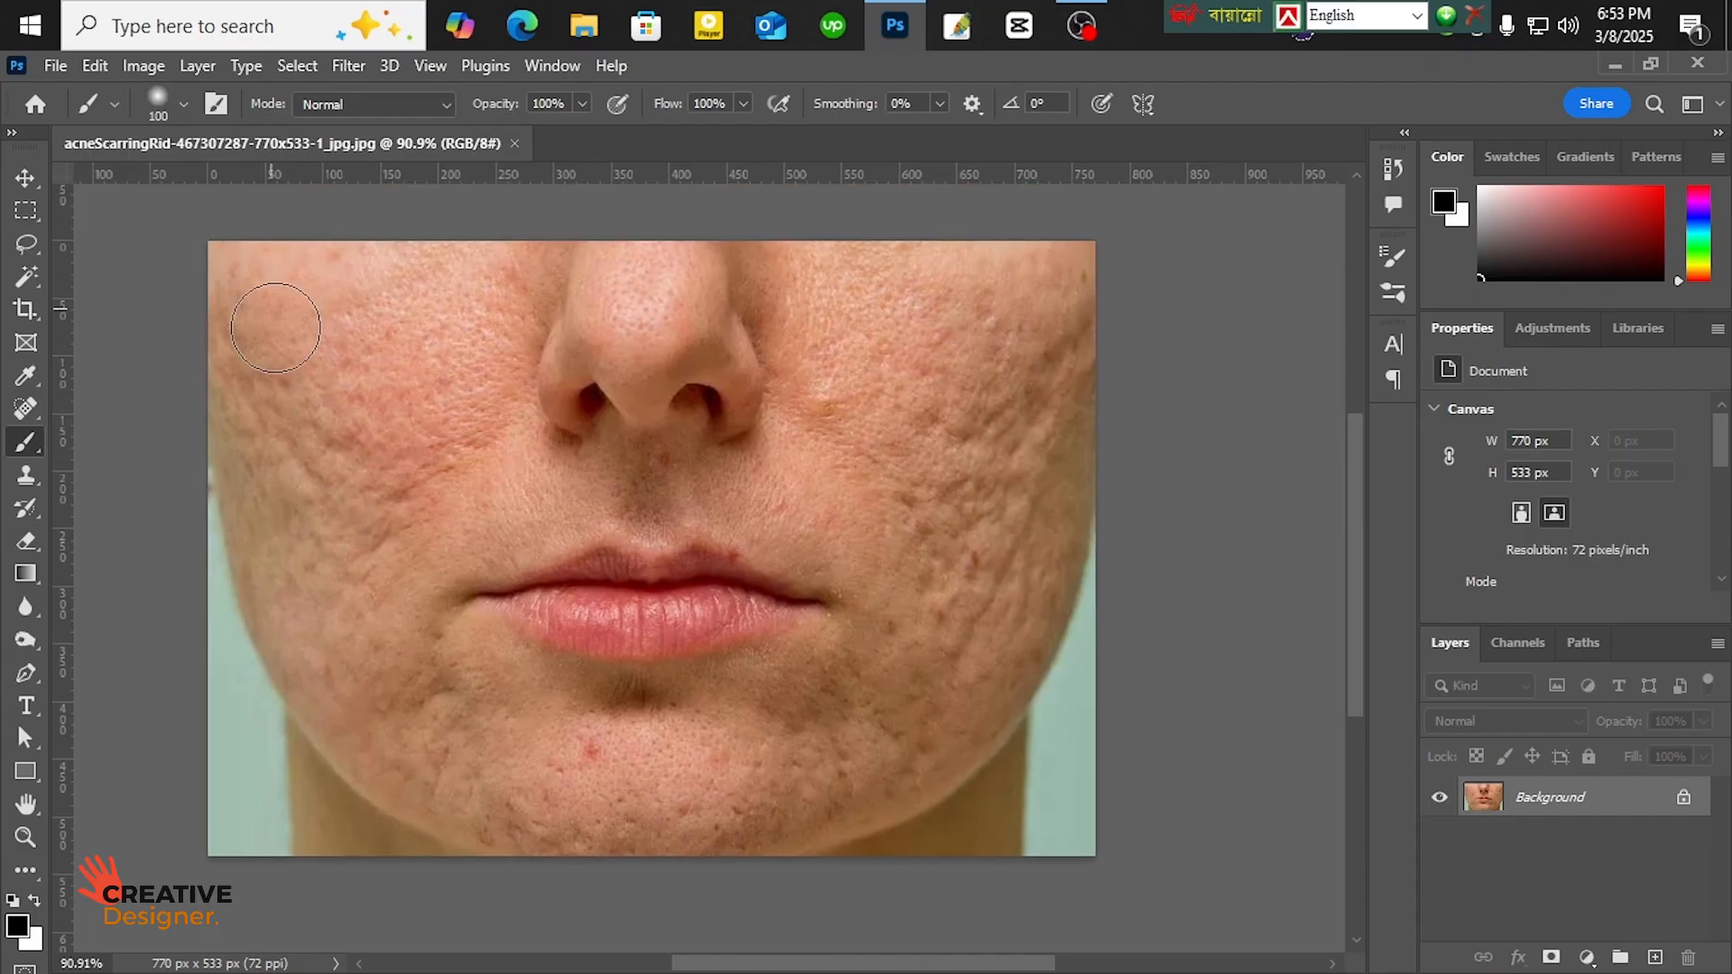
right_click(1553, 797)
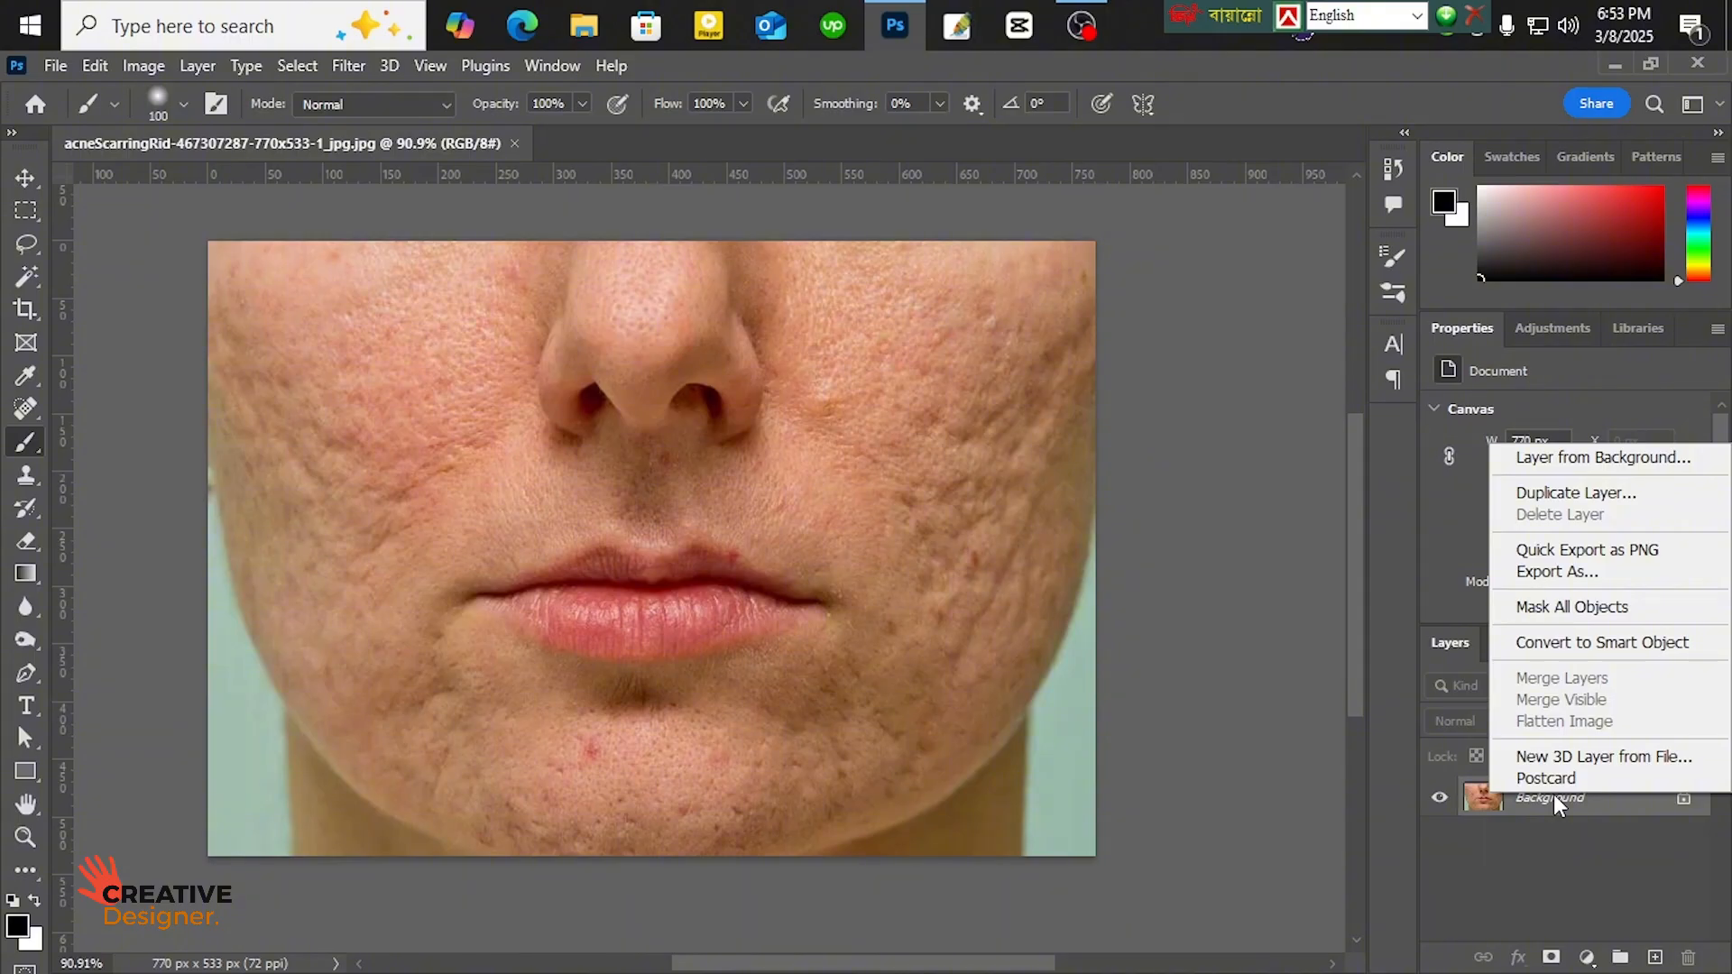
right_click(1553, 797)
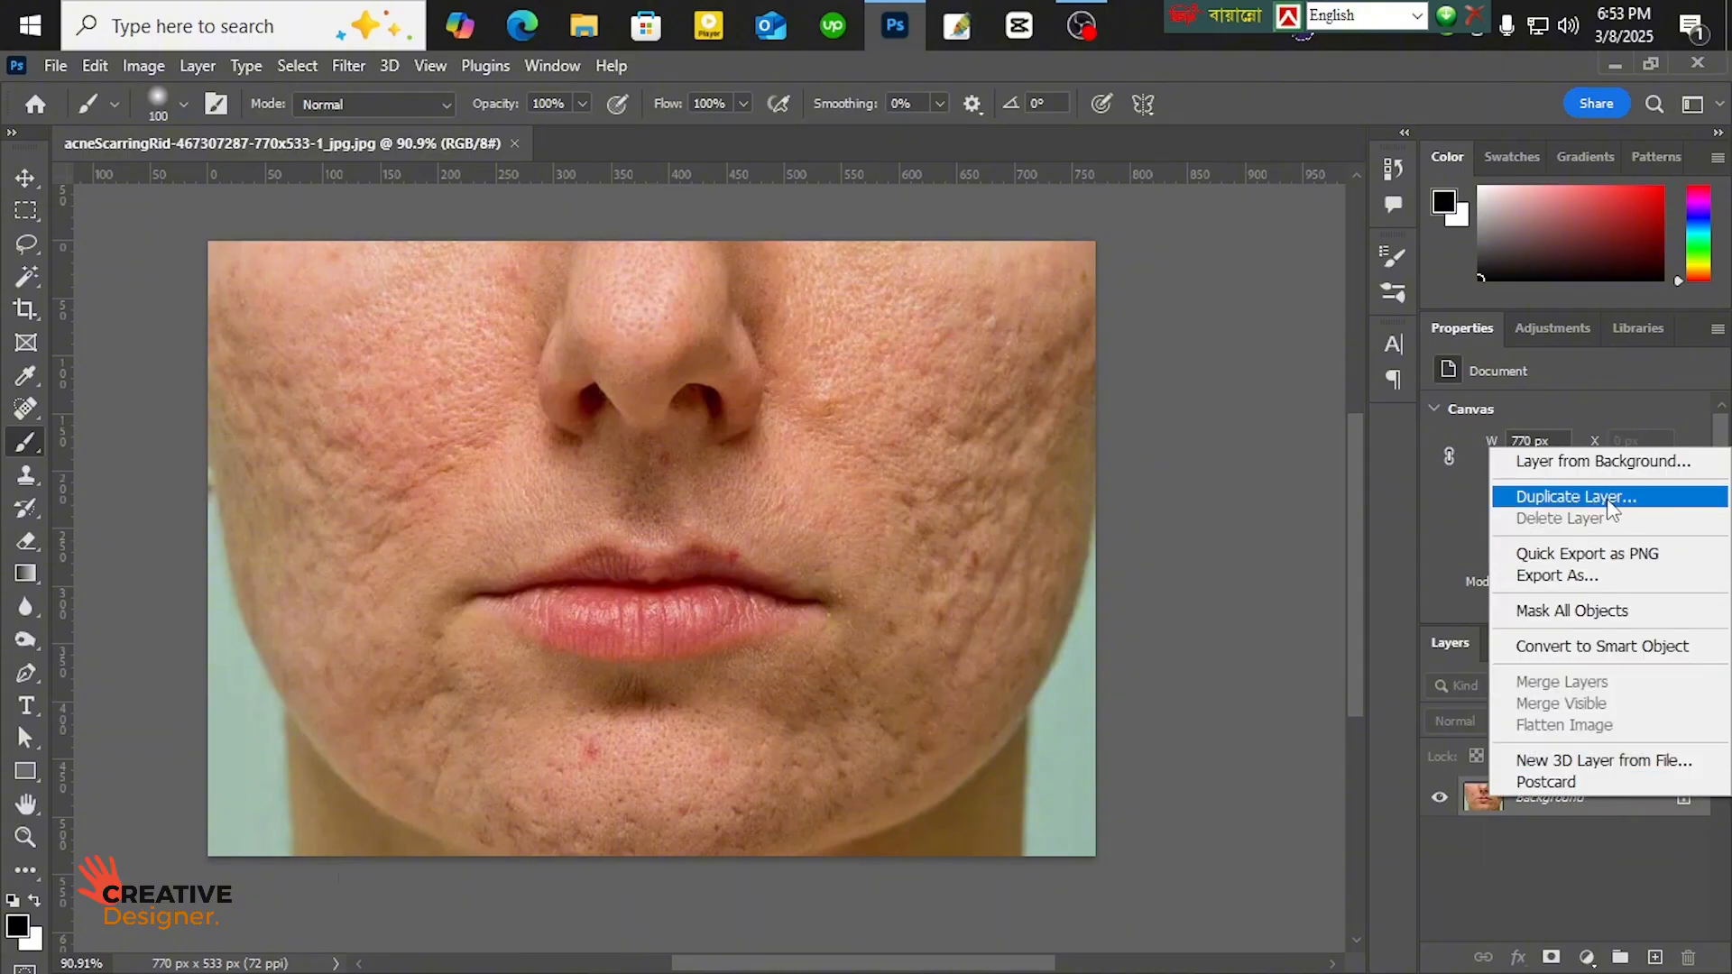
click(1629, 911)
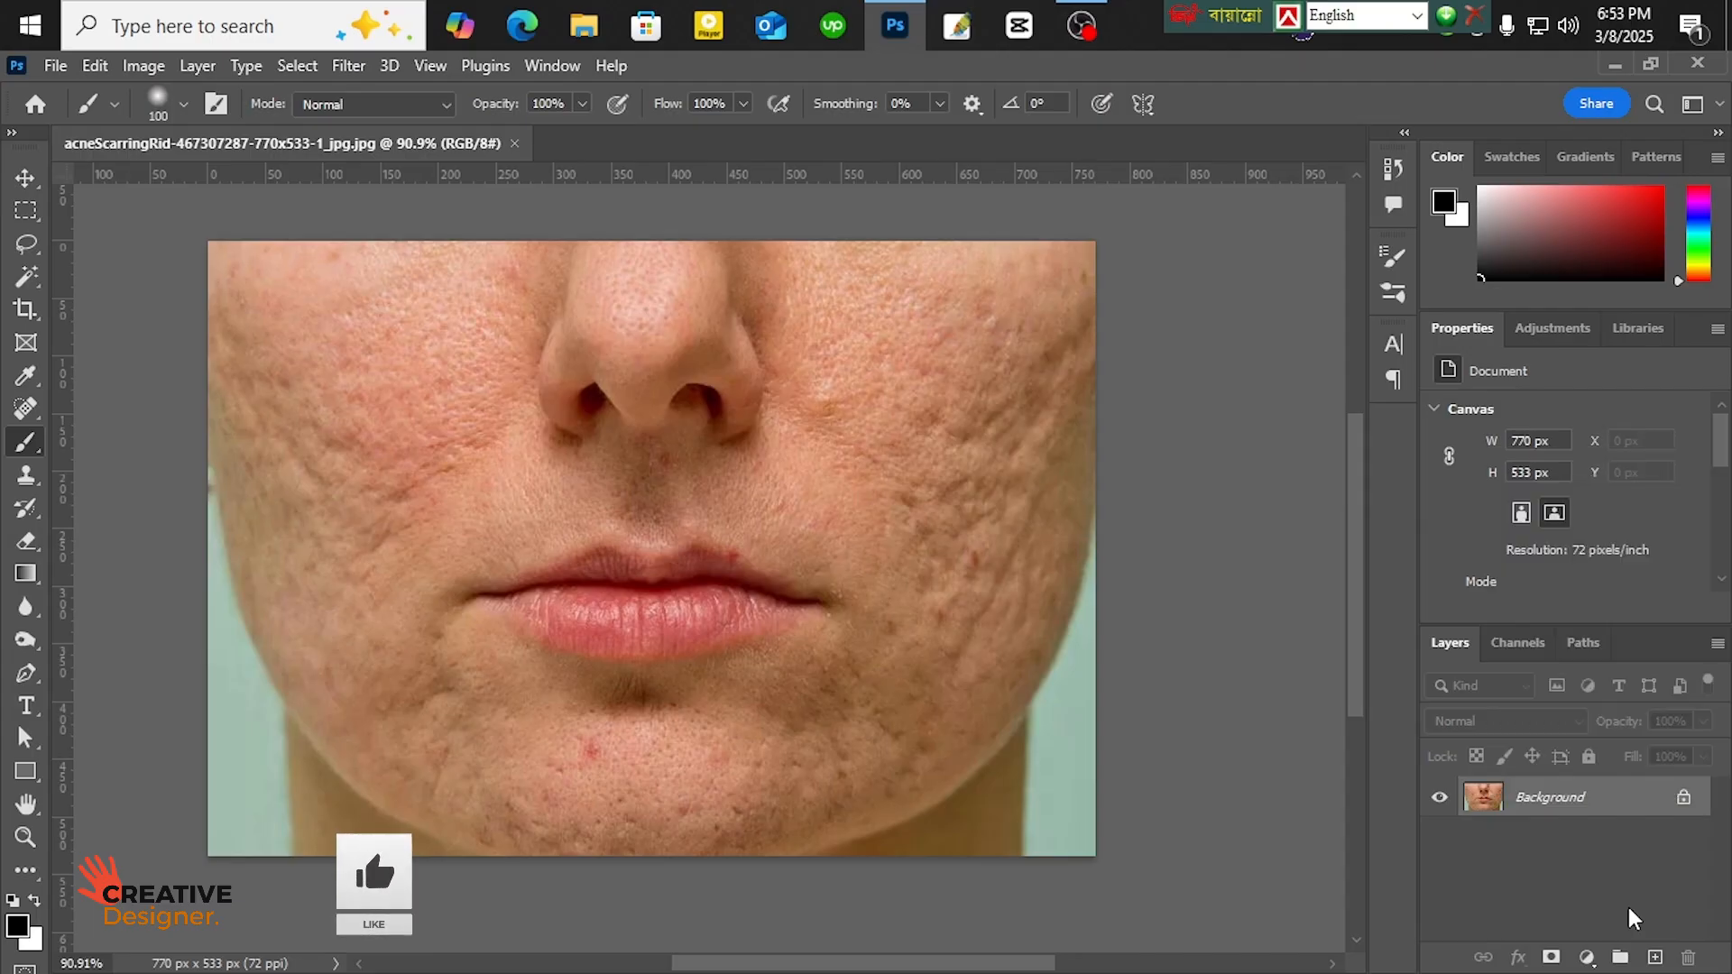
- Duplicate the Background layer twice and, with the top copy hidden, convert the lower copy to a Smart Object
key(ctrl+j)
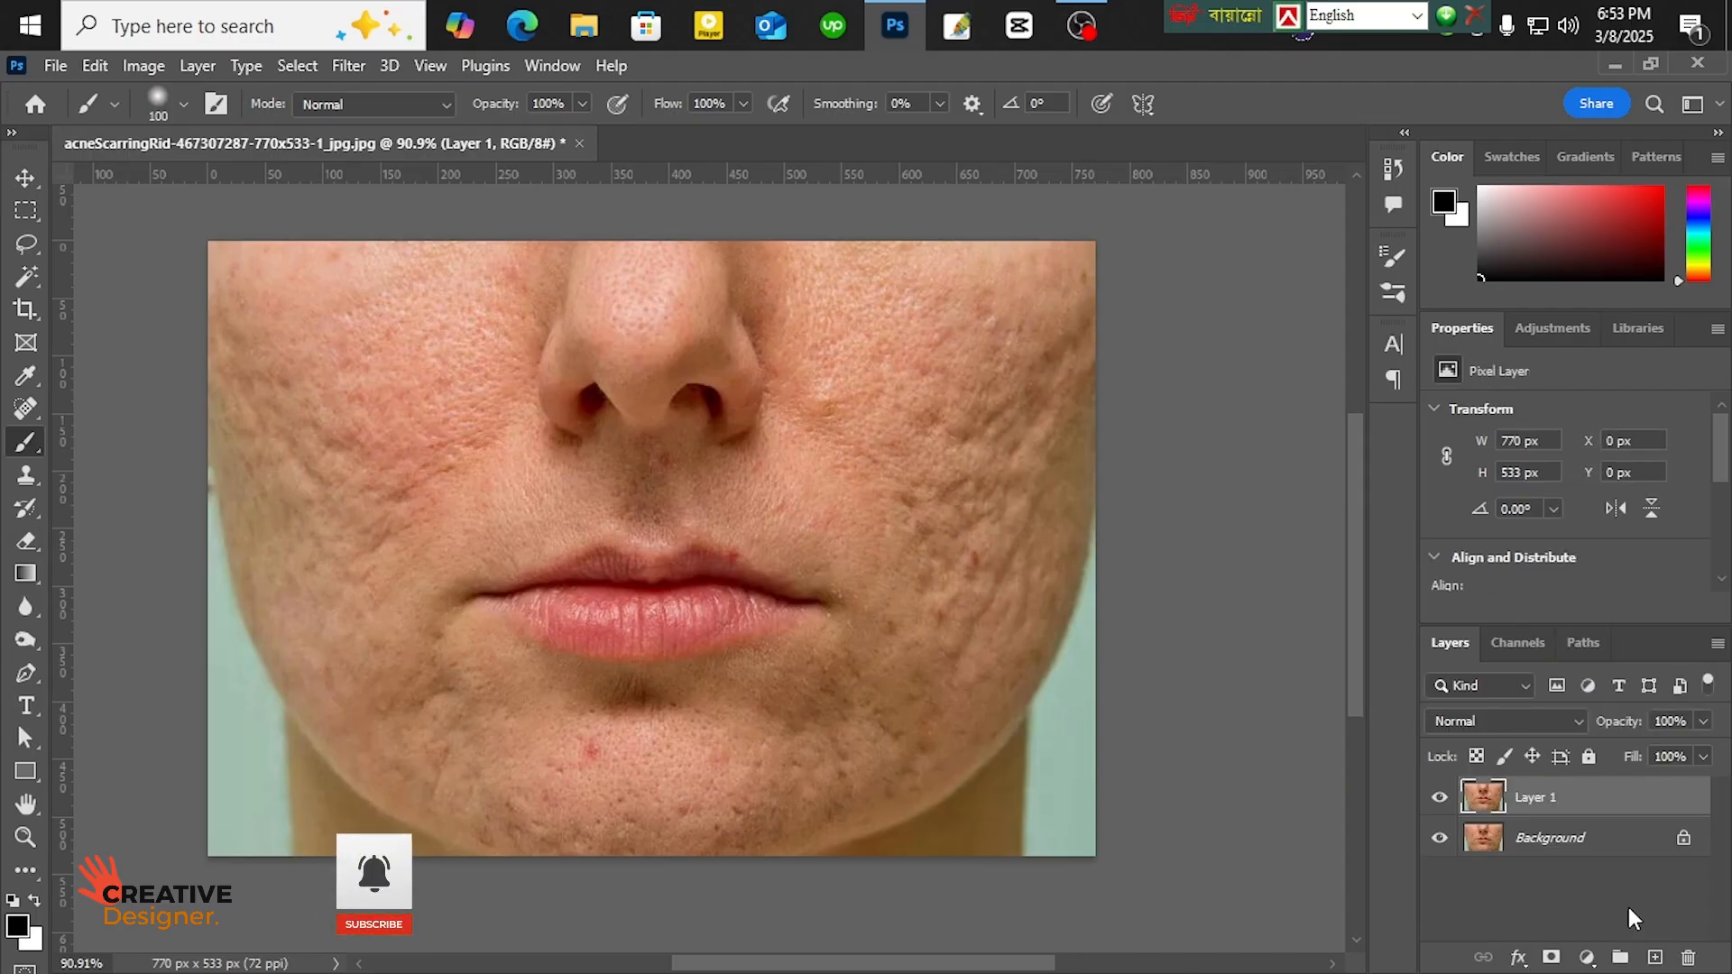
key(ctrl+j)
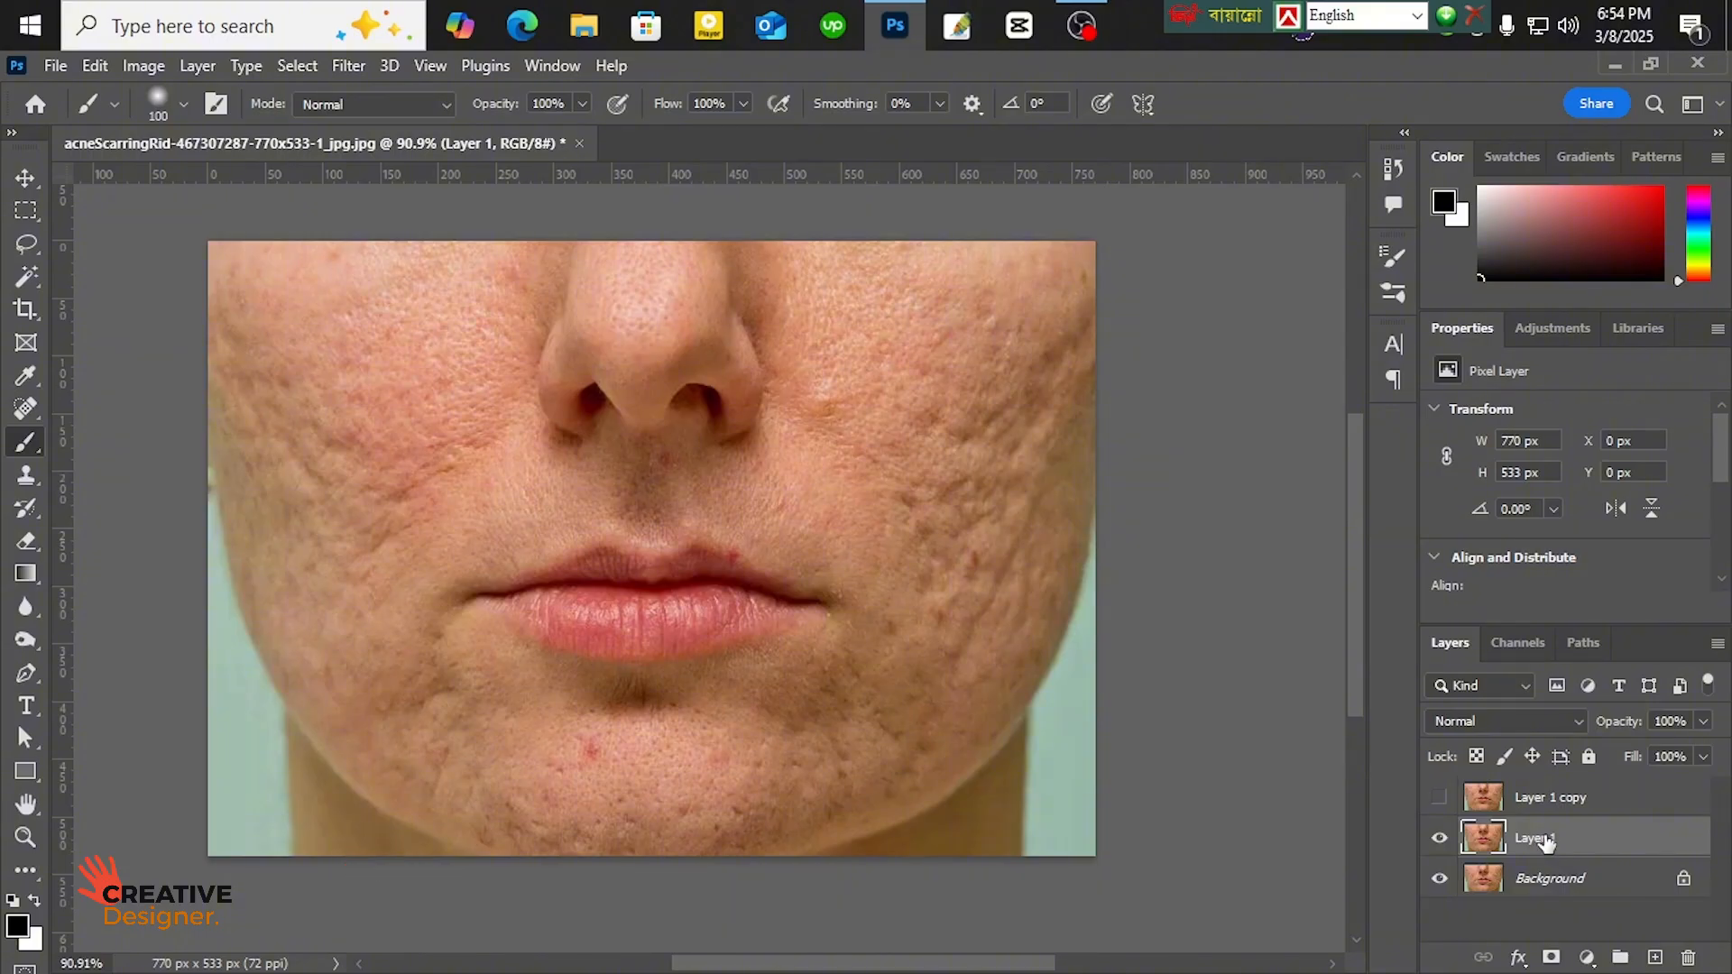
right_click(1544, 835)
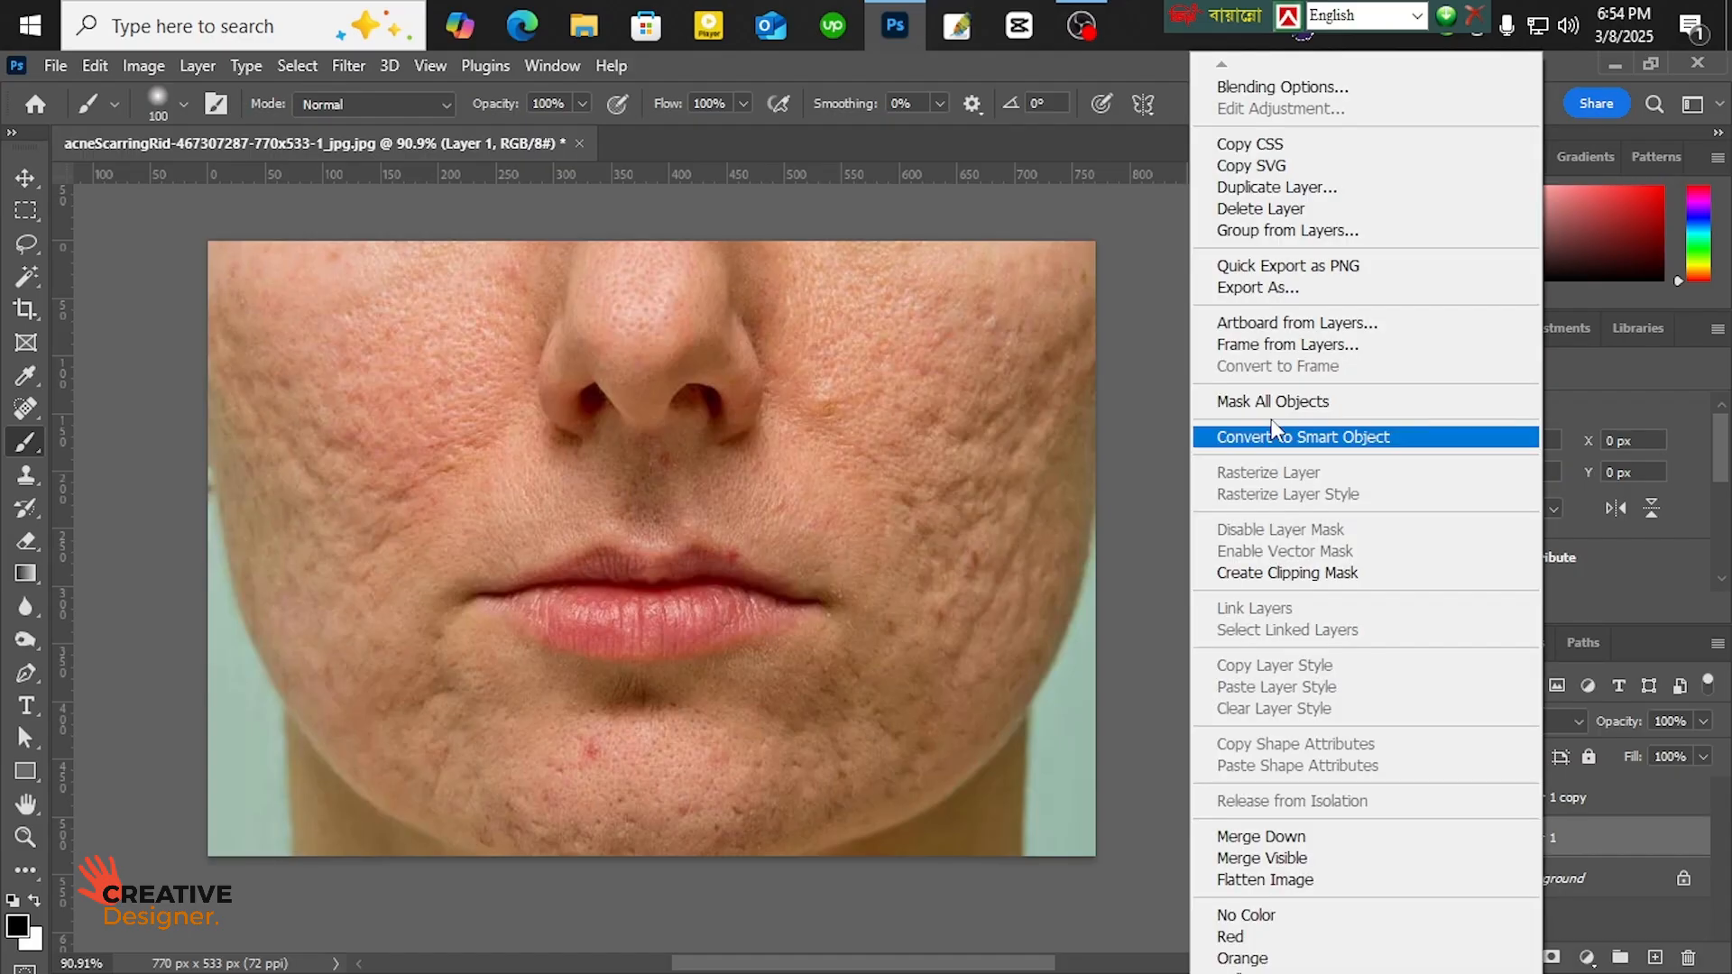
click(1317, 438)
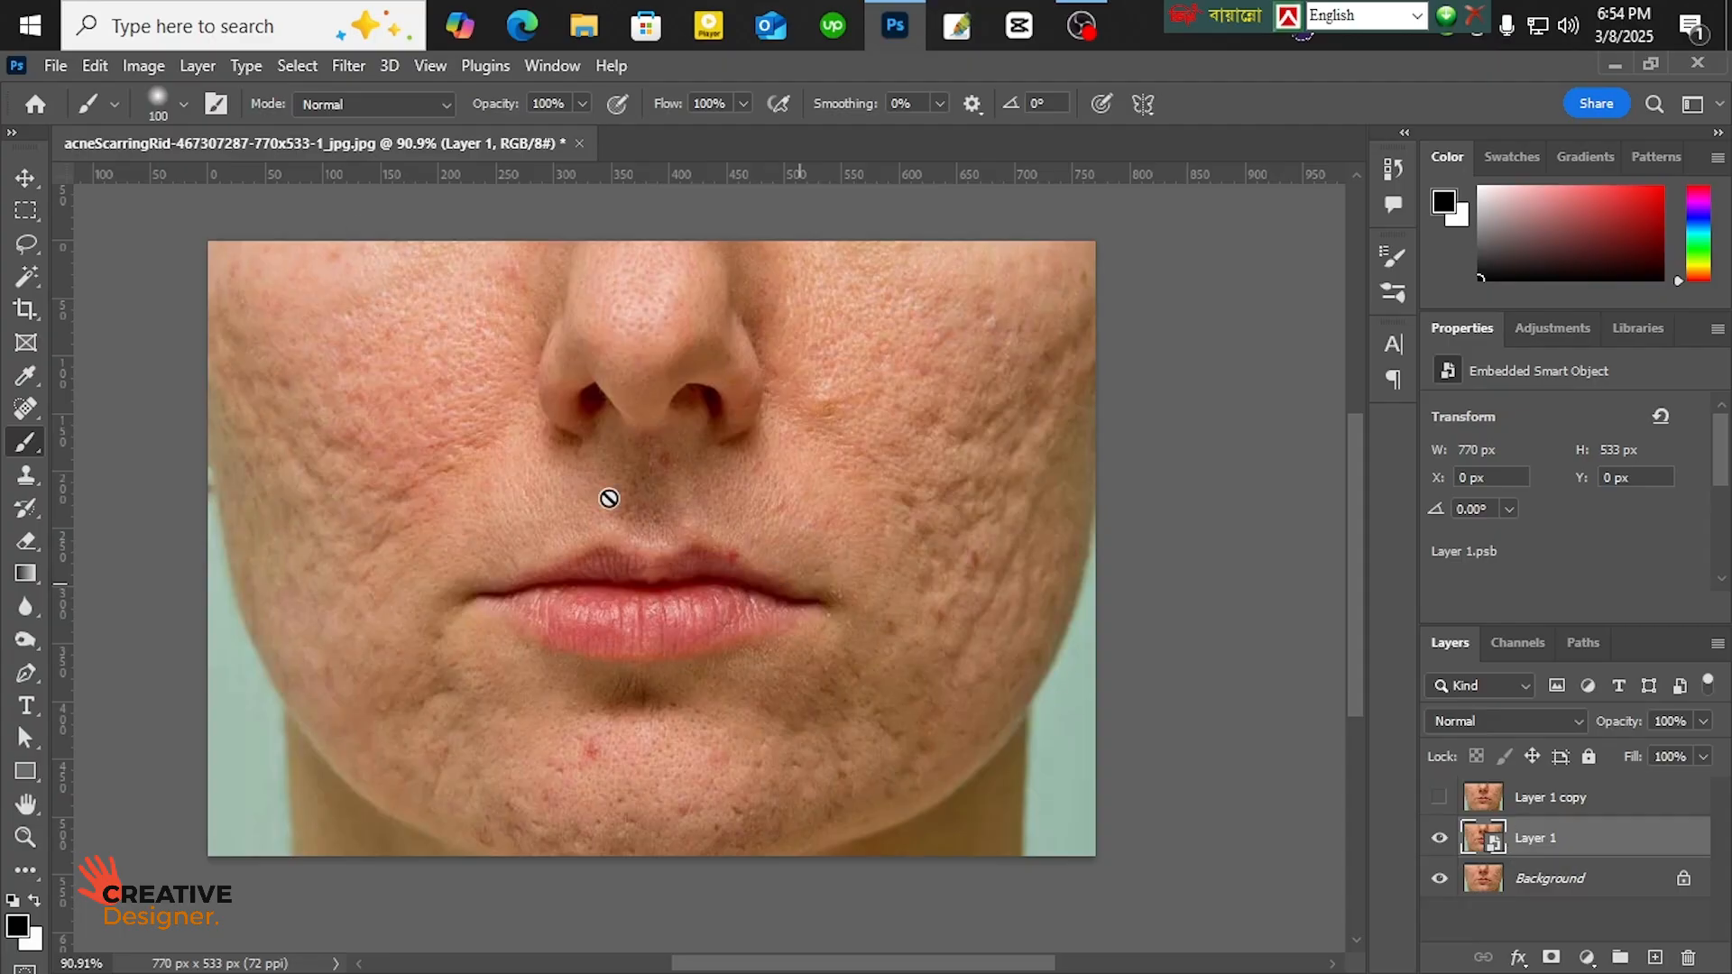
- Apply a Median noise filter with a radius of 47 pixels to the Smart Object layer
click(365, 63)
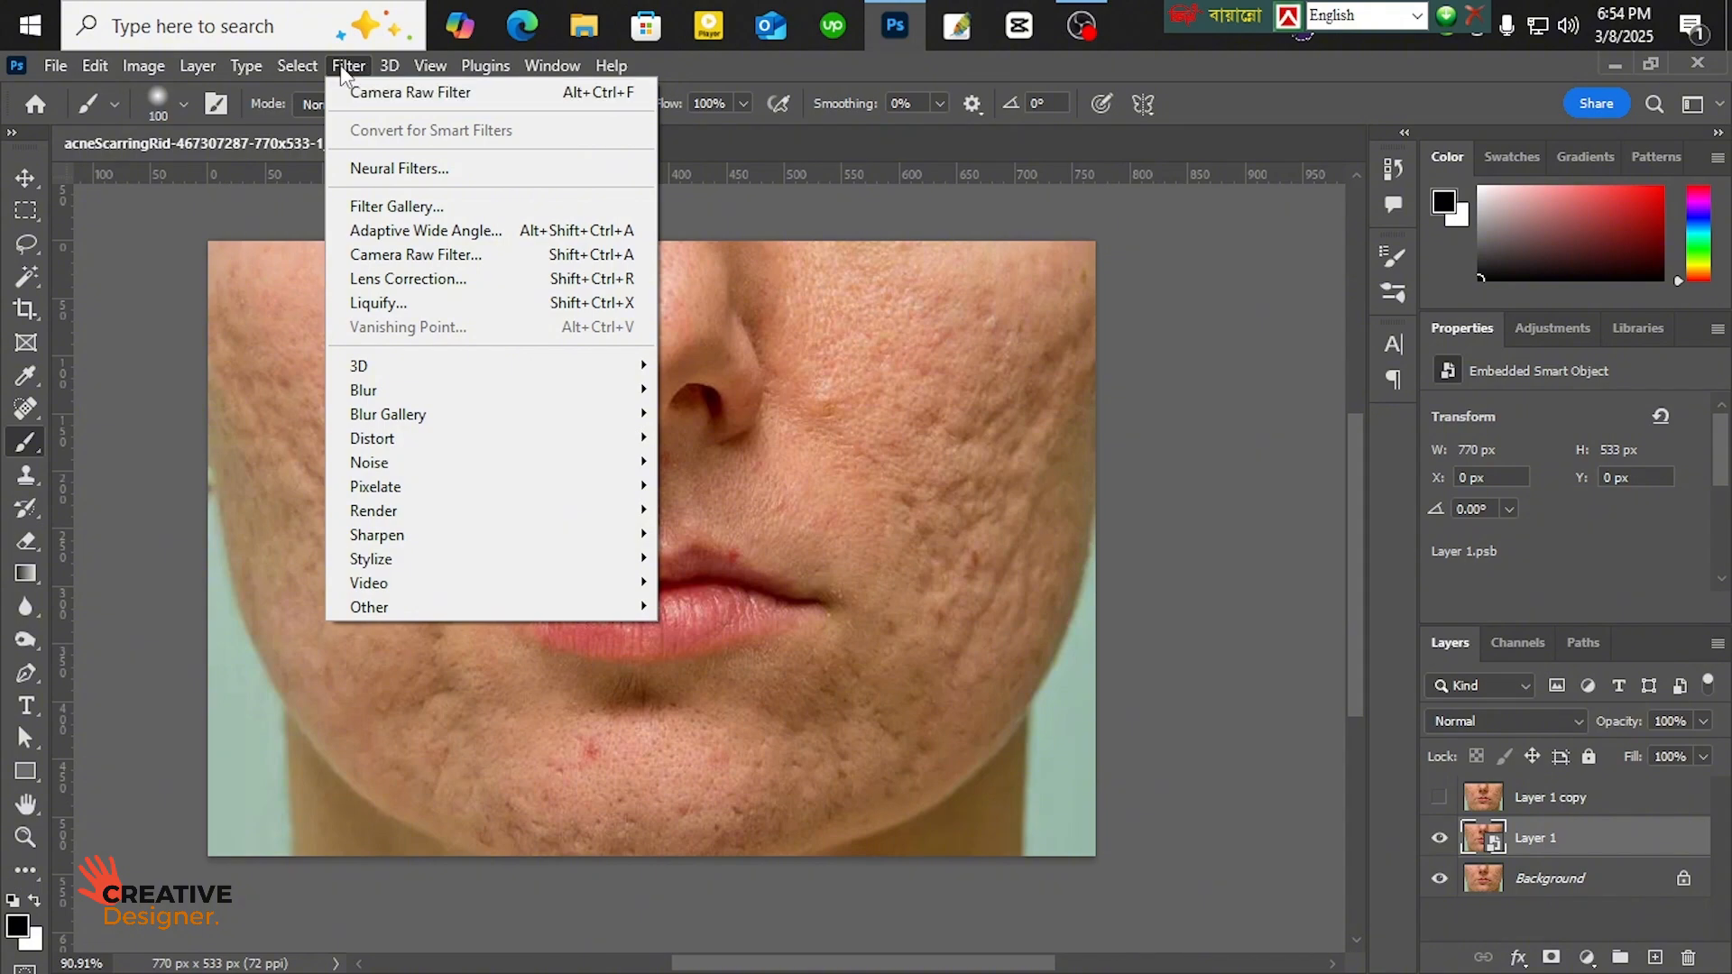
mouse_move(442, 478)
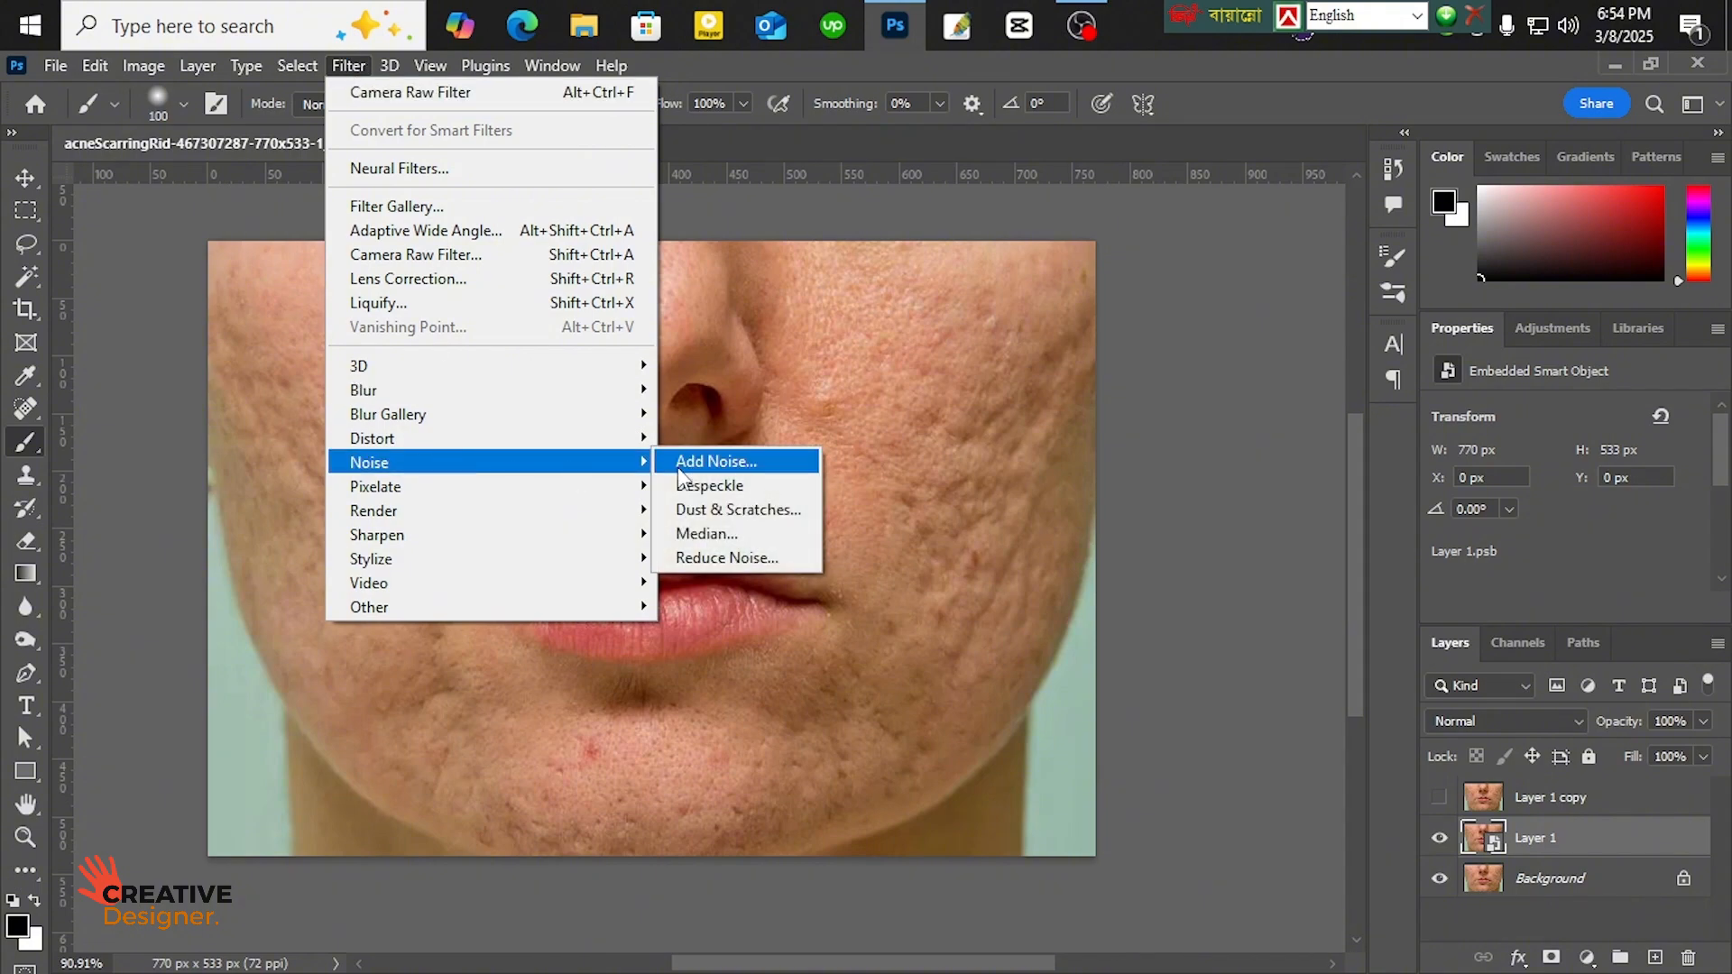
click(727, 539)
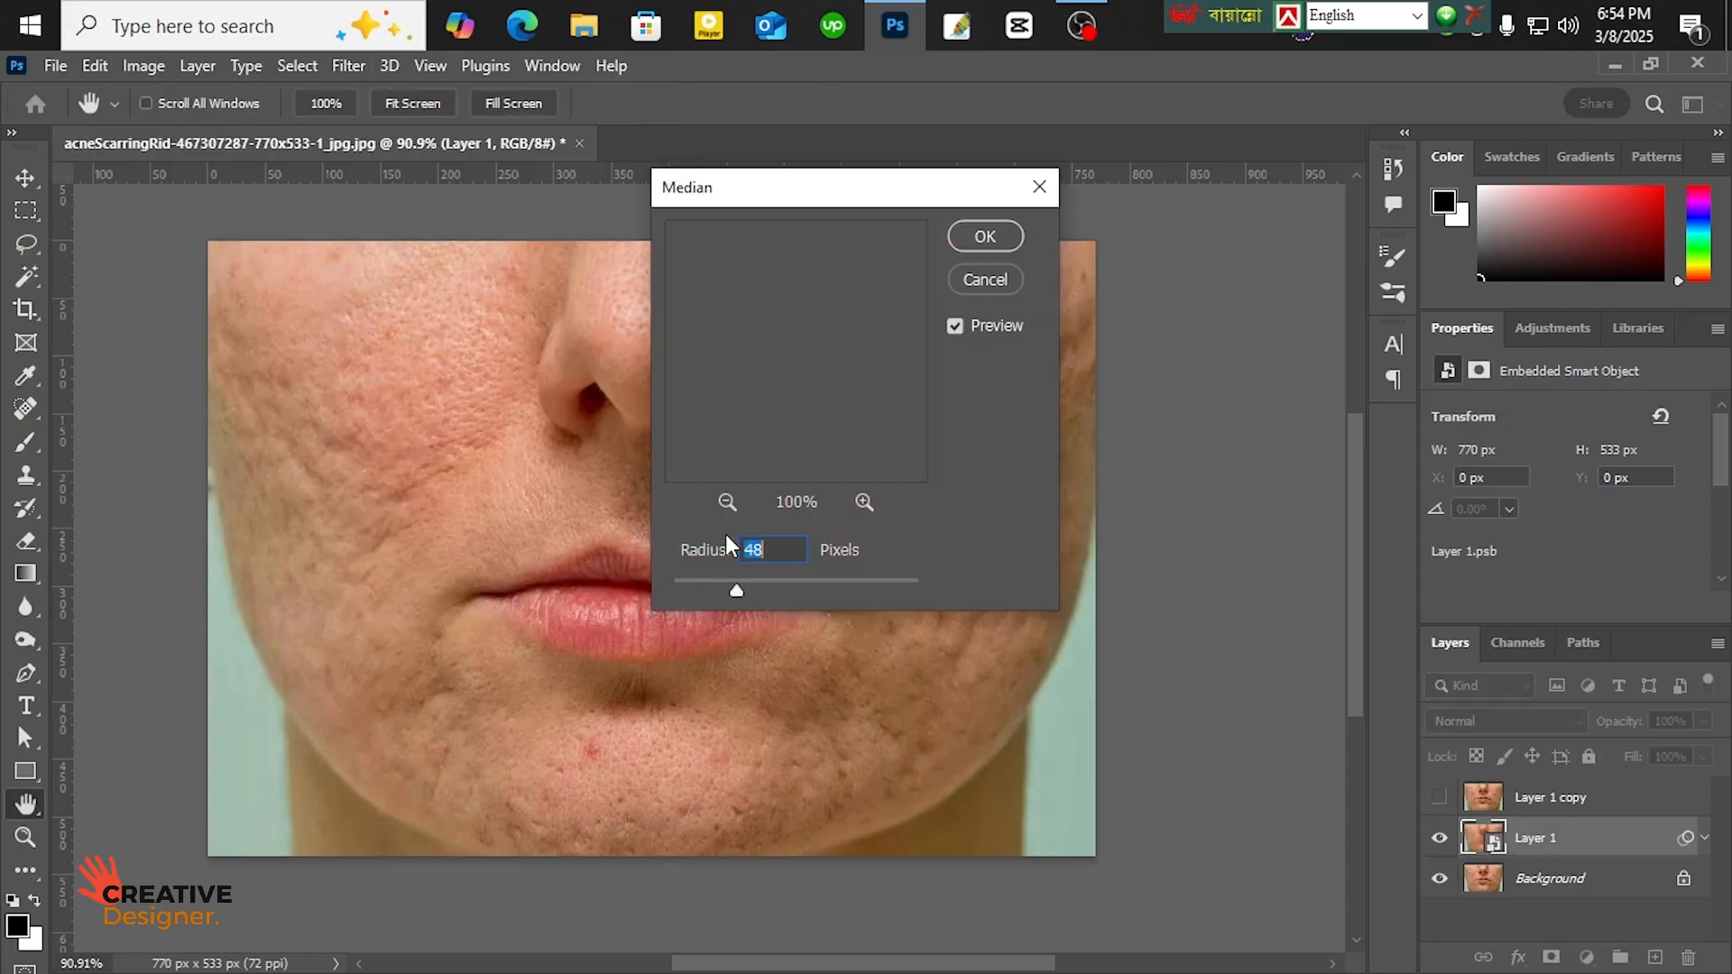
drag(877, 204, 954, 206)
drag(816, 603, 749, 607)
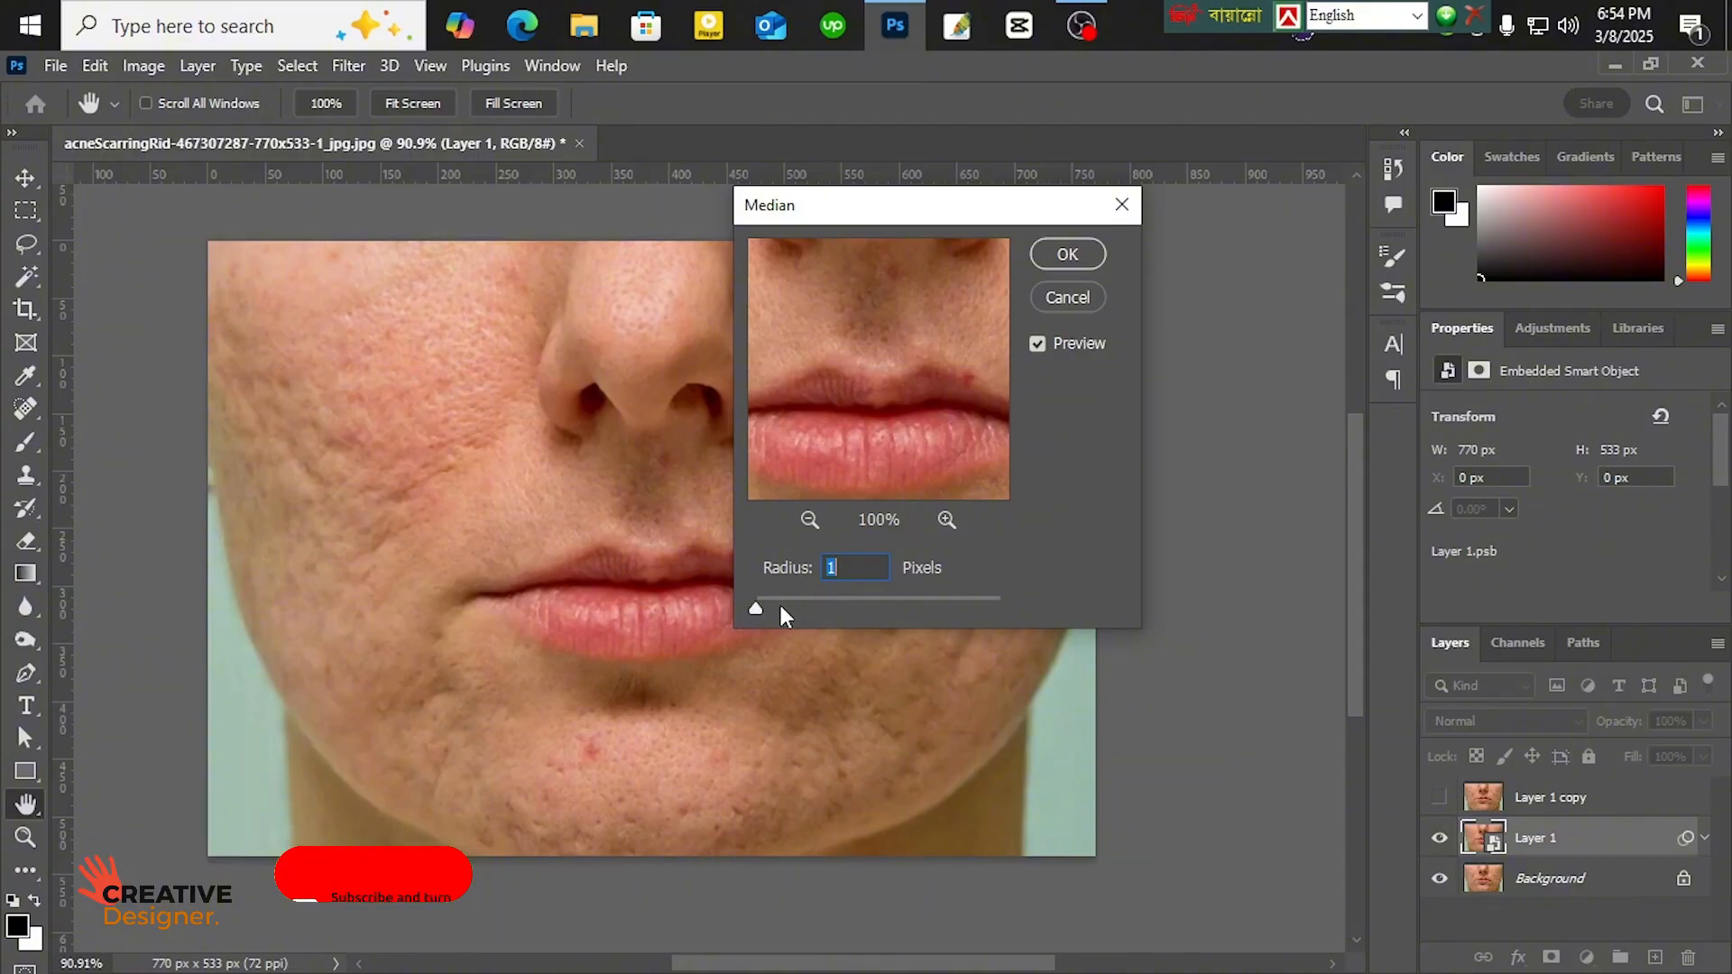
drag(756, 607, 817, 608)
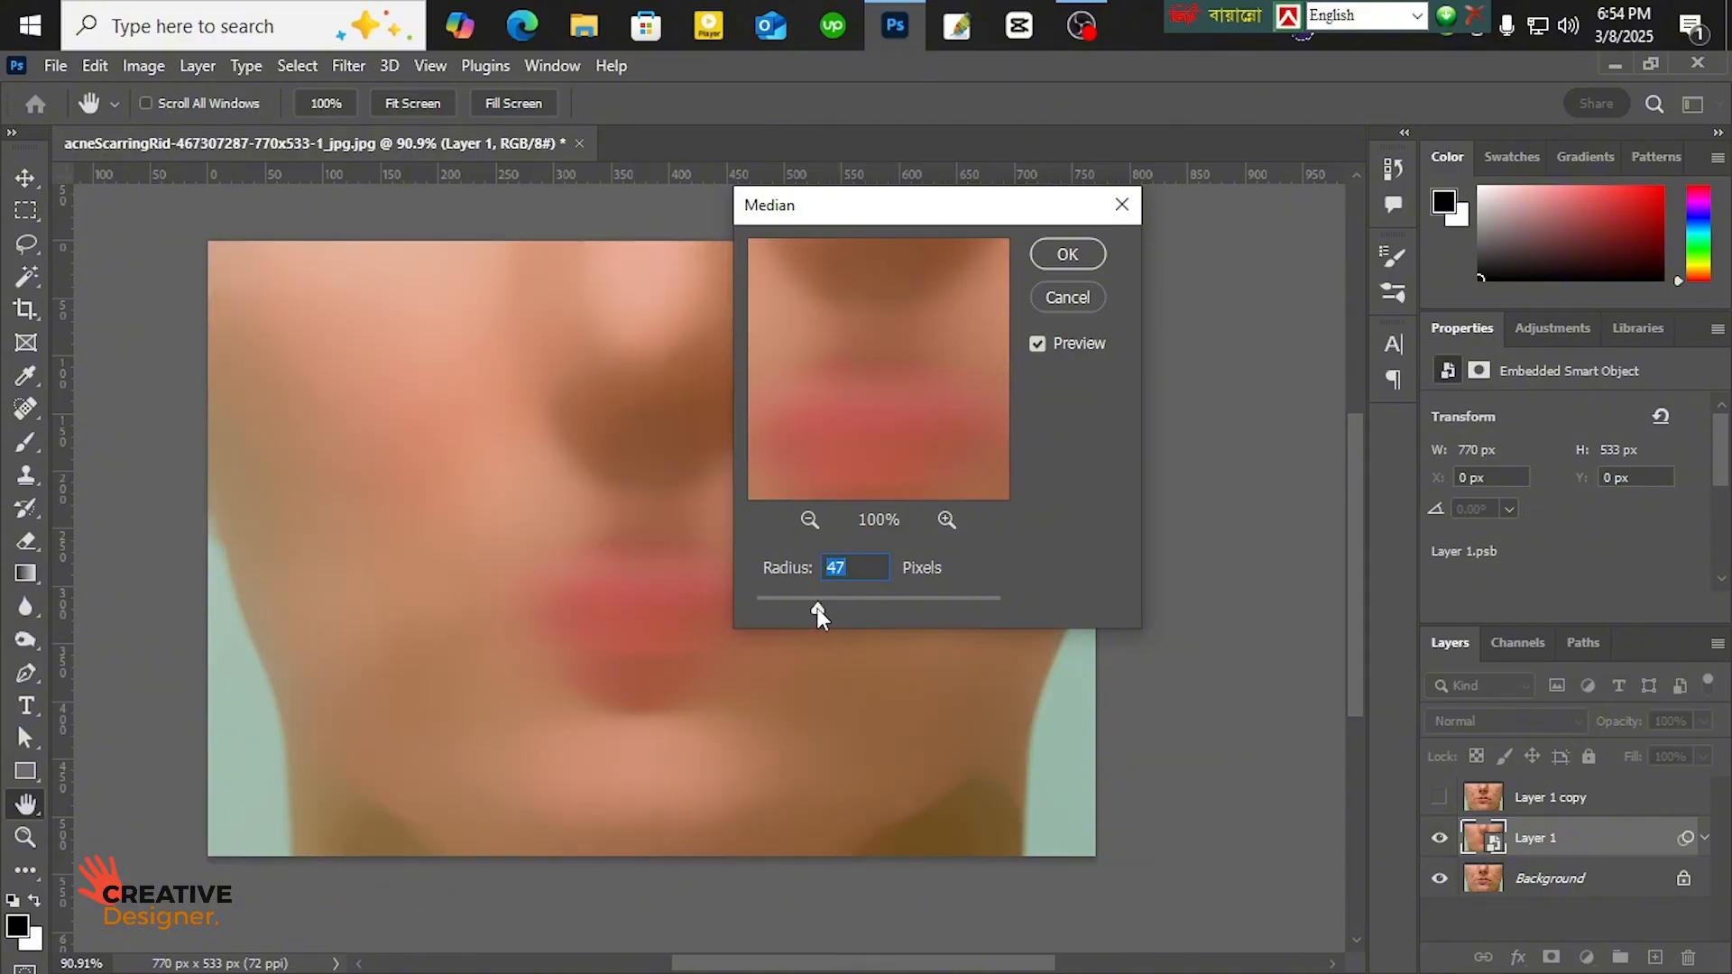
click(819, 608)
click(1078, 259)
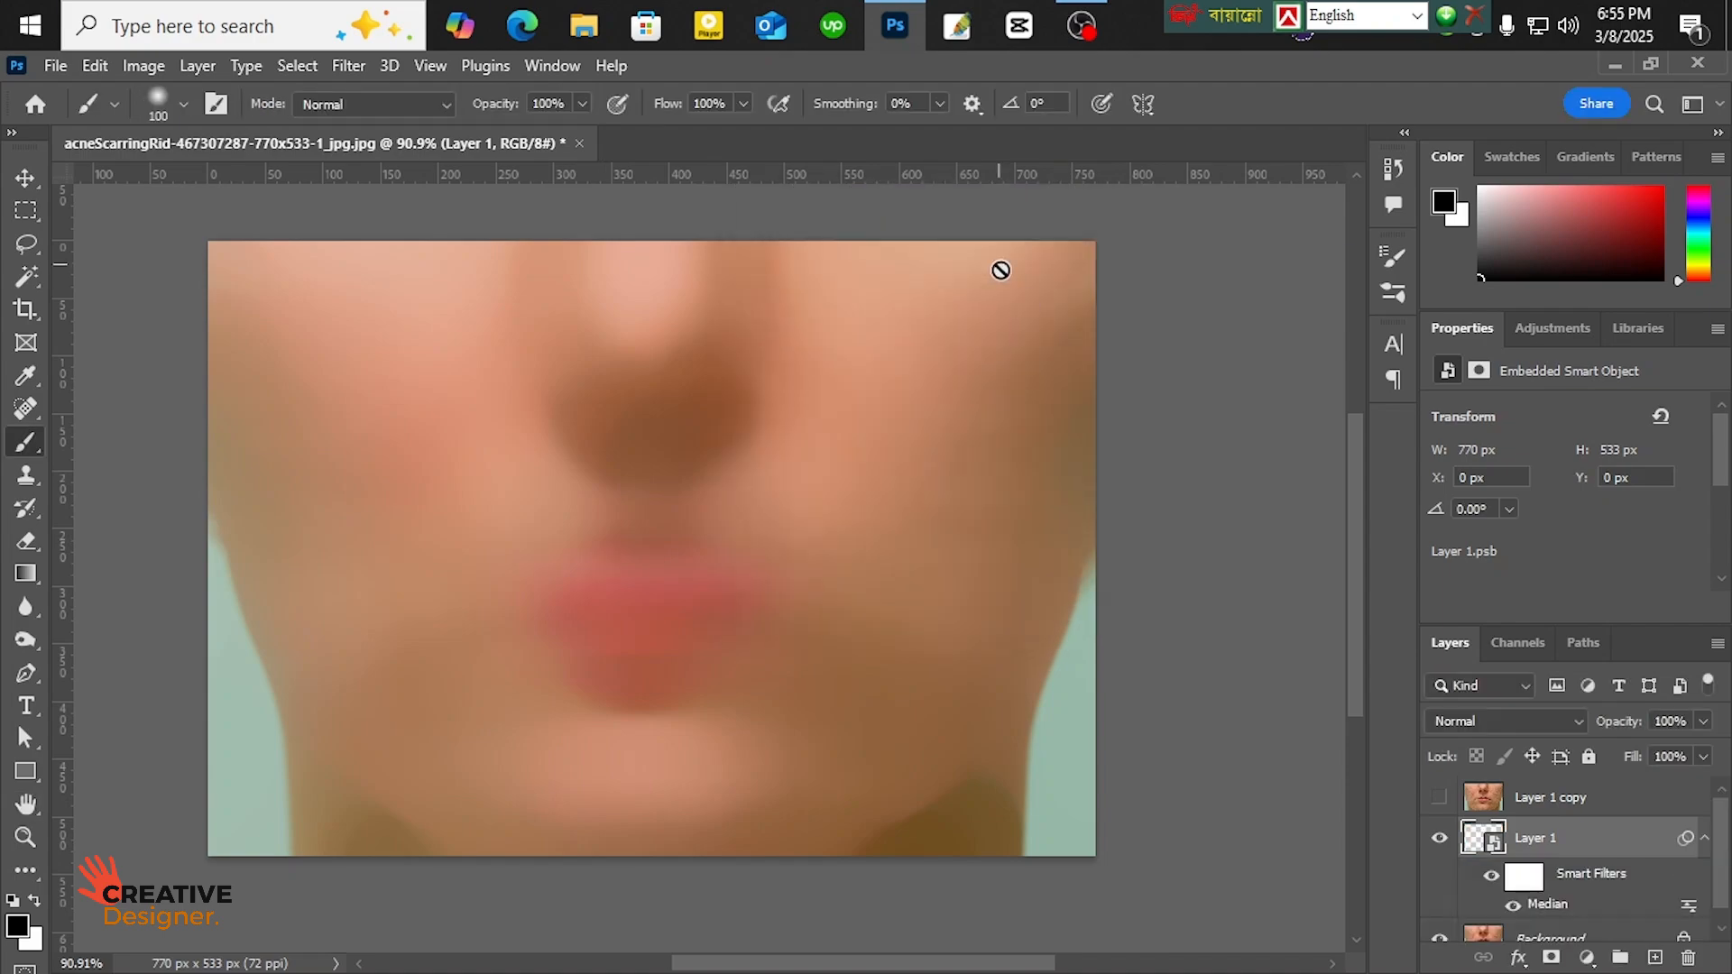
- Add 4% uniform, monochromatic noise to the Smart Object layer with the Add Noise filter
click(347, 66)
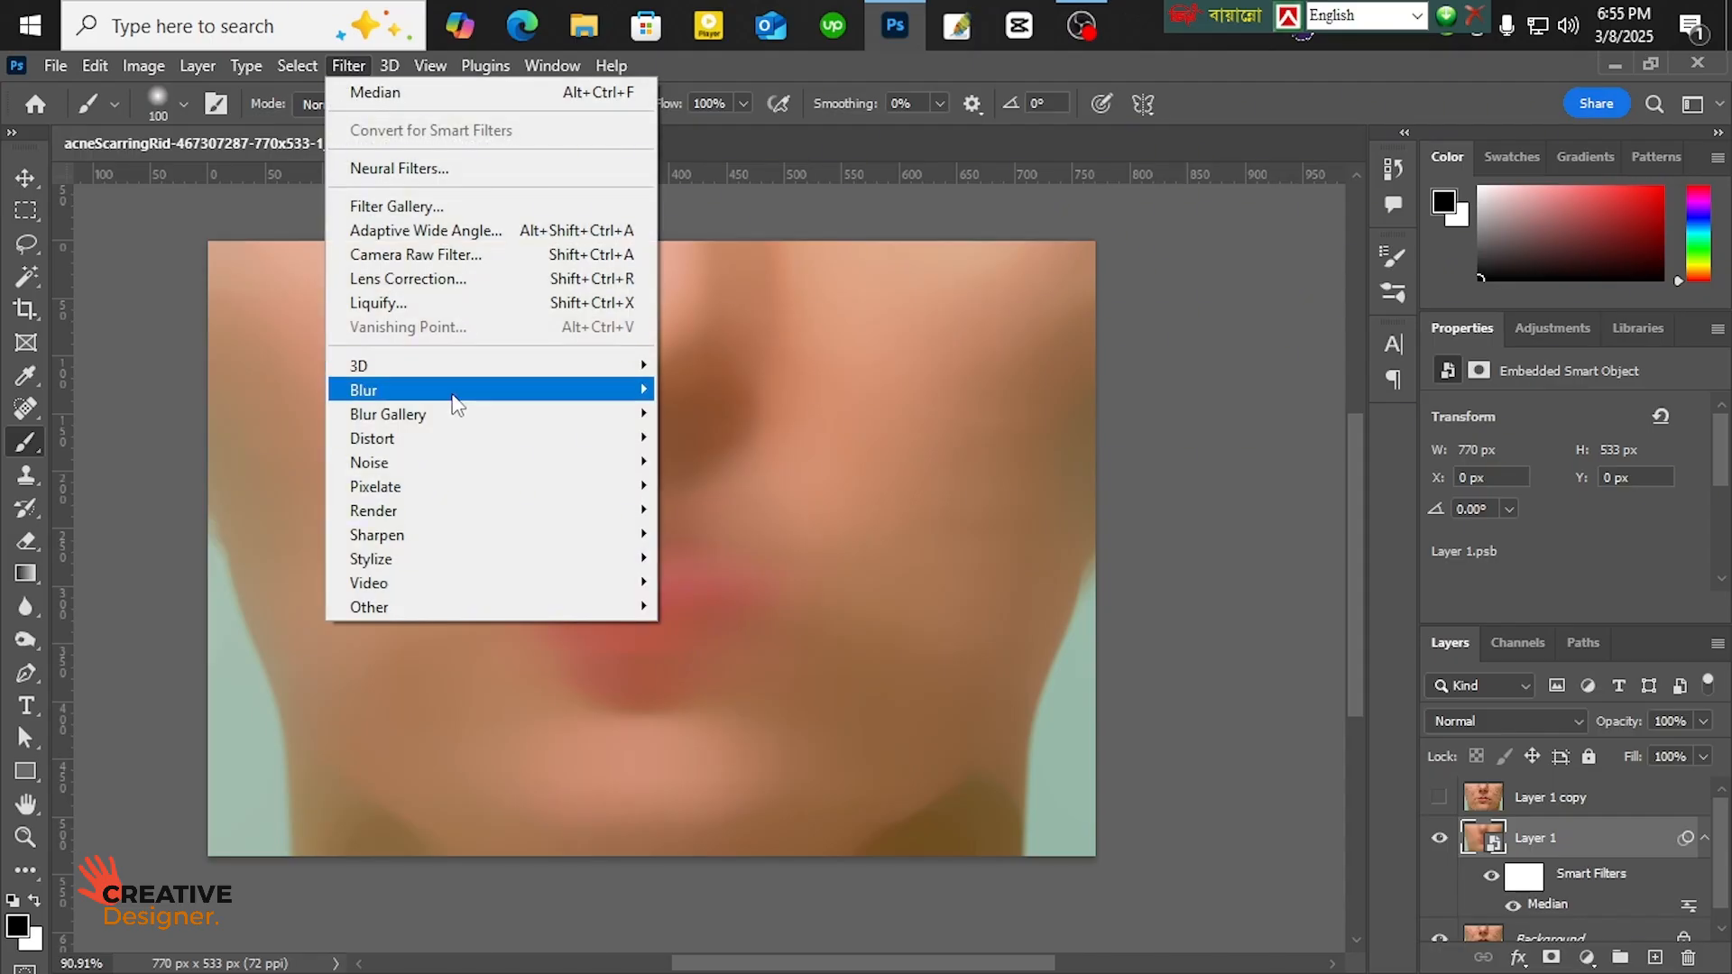
mouse_move(471, 463)
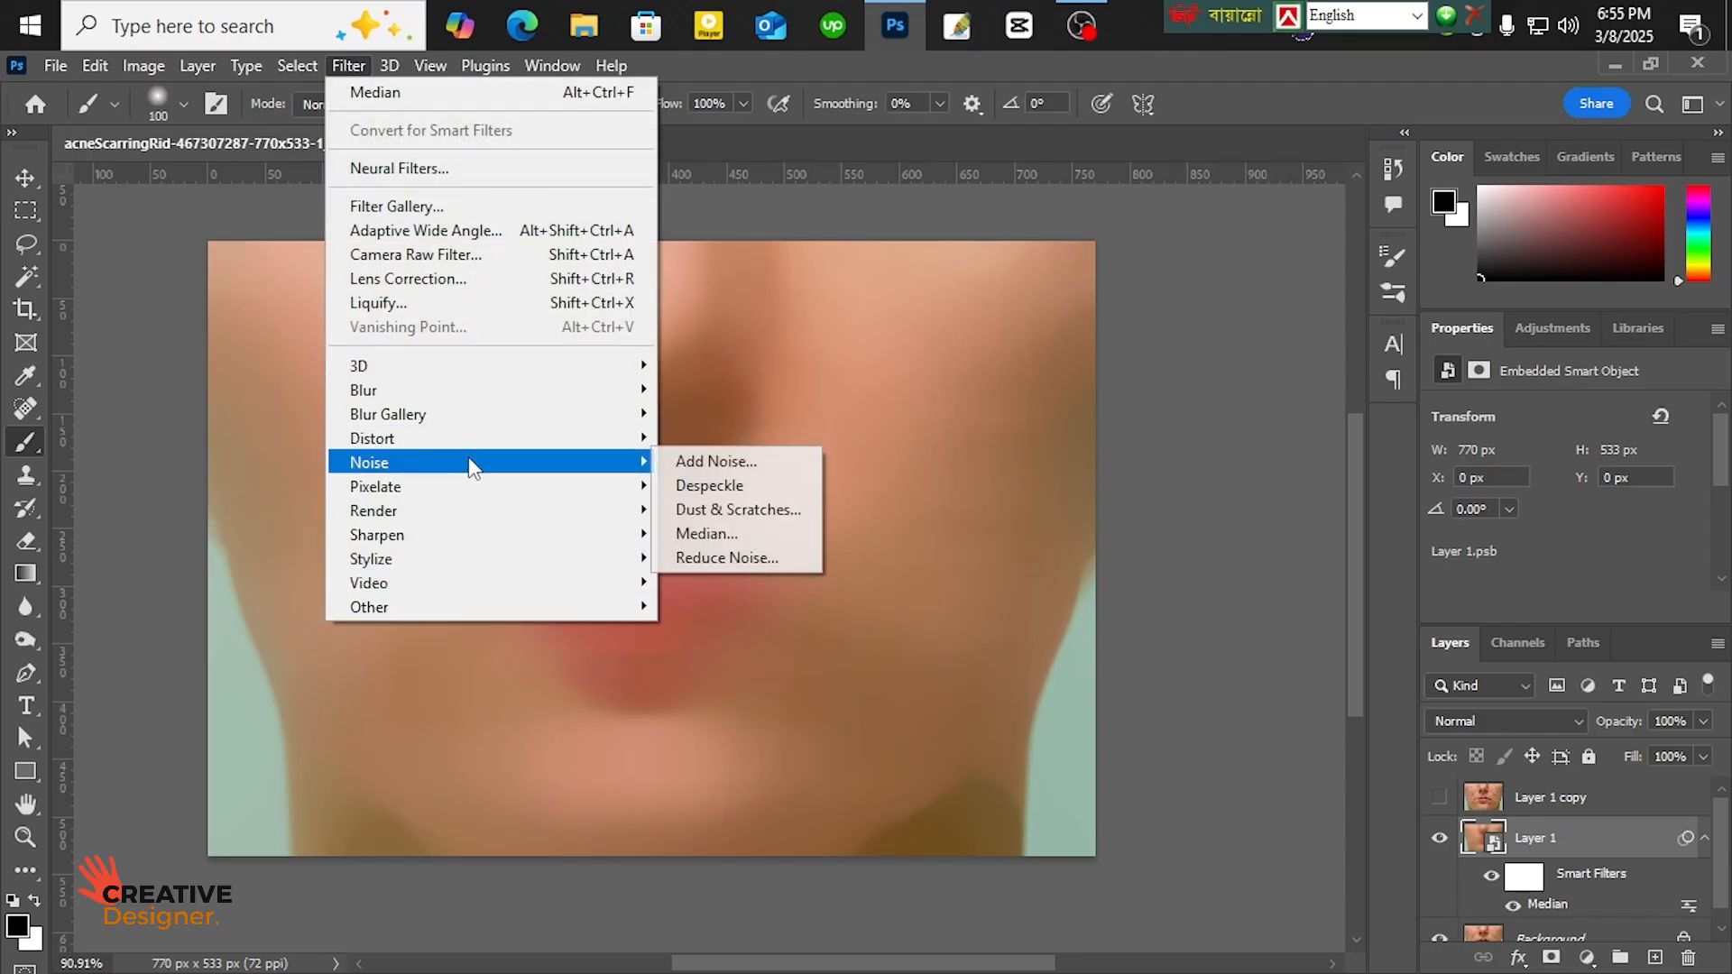
click(685, 461)
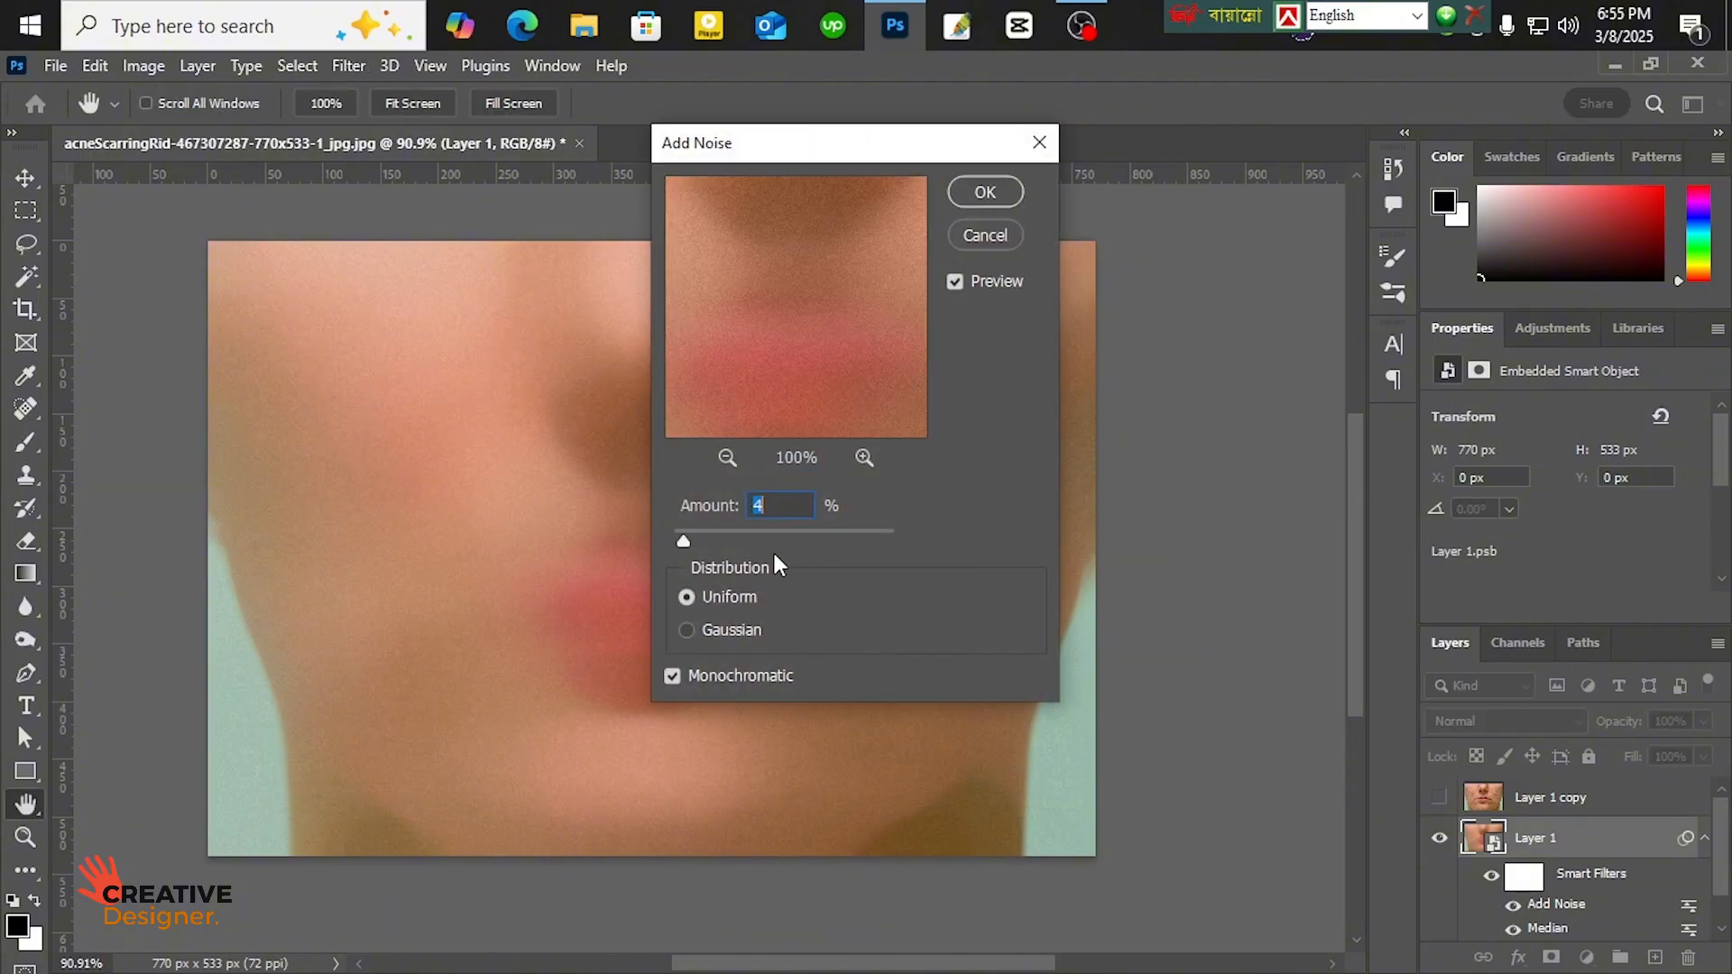
drag(652, 539, 677, 543)
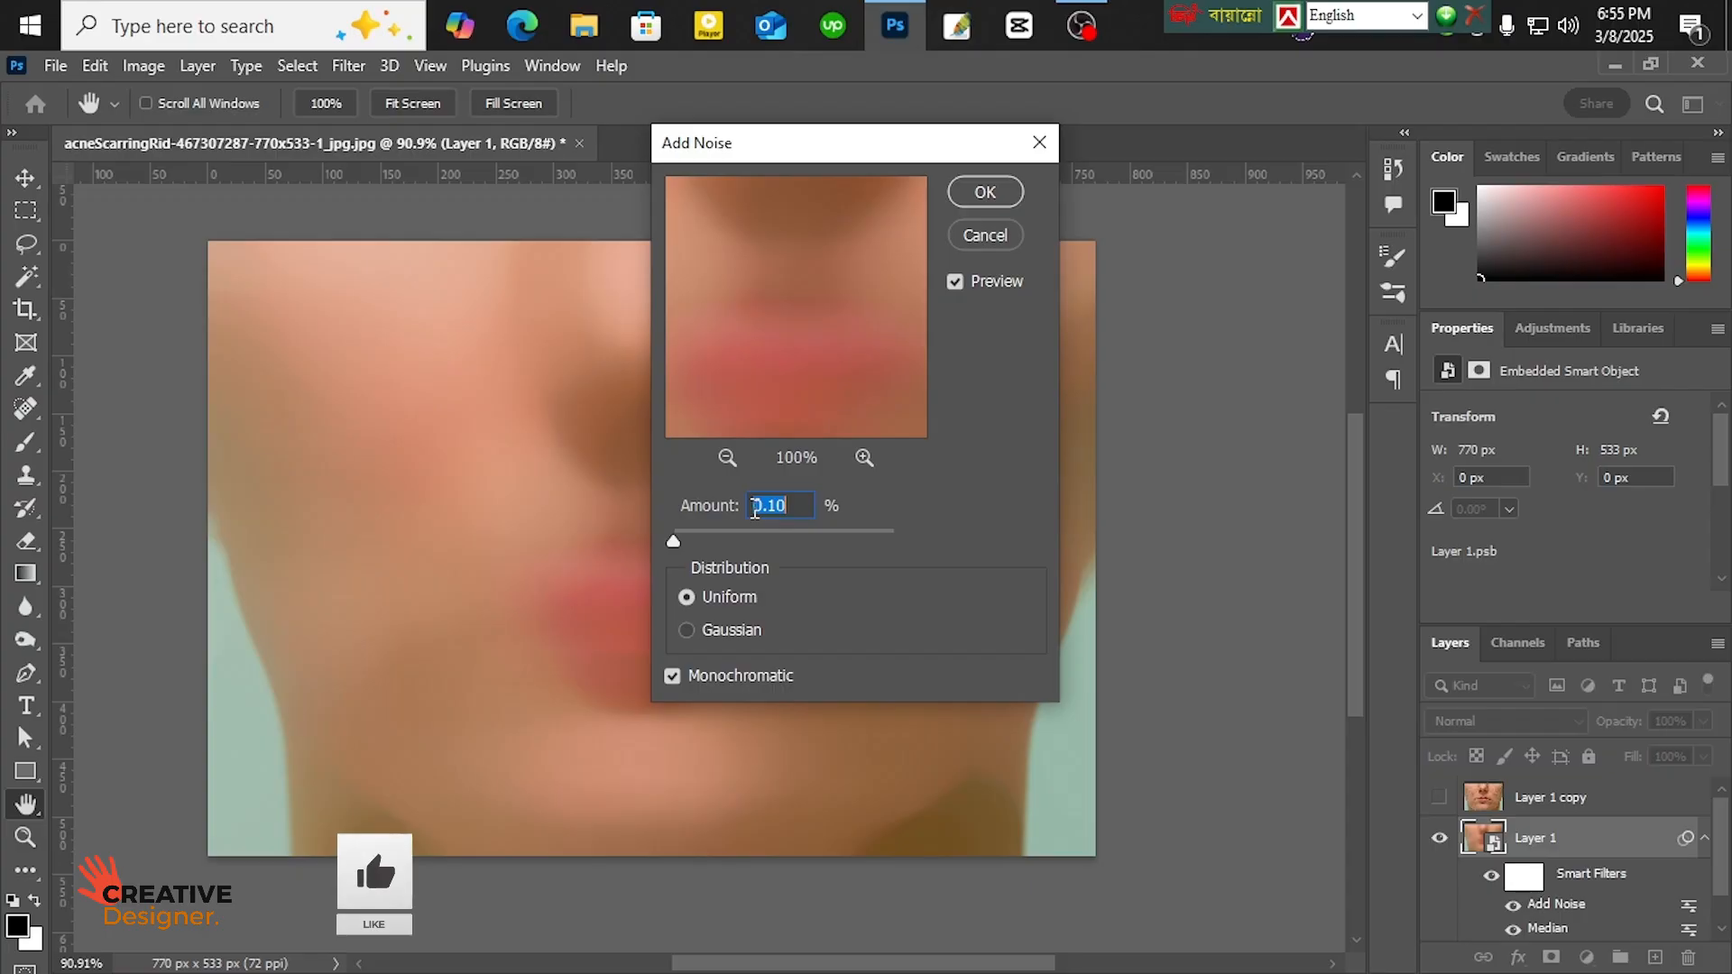
text(3)
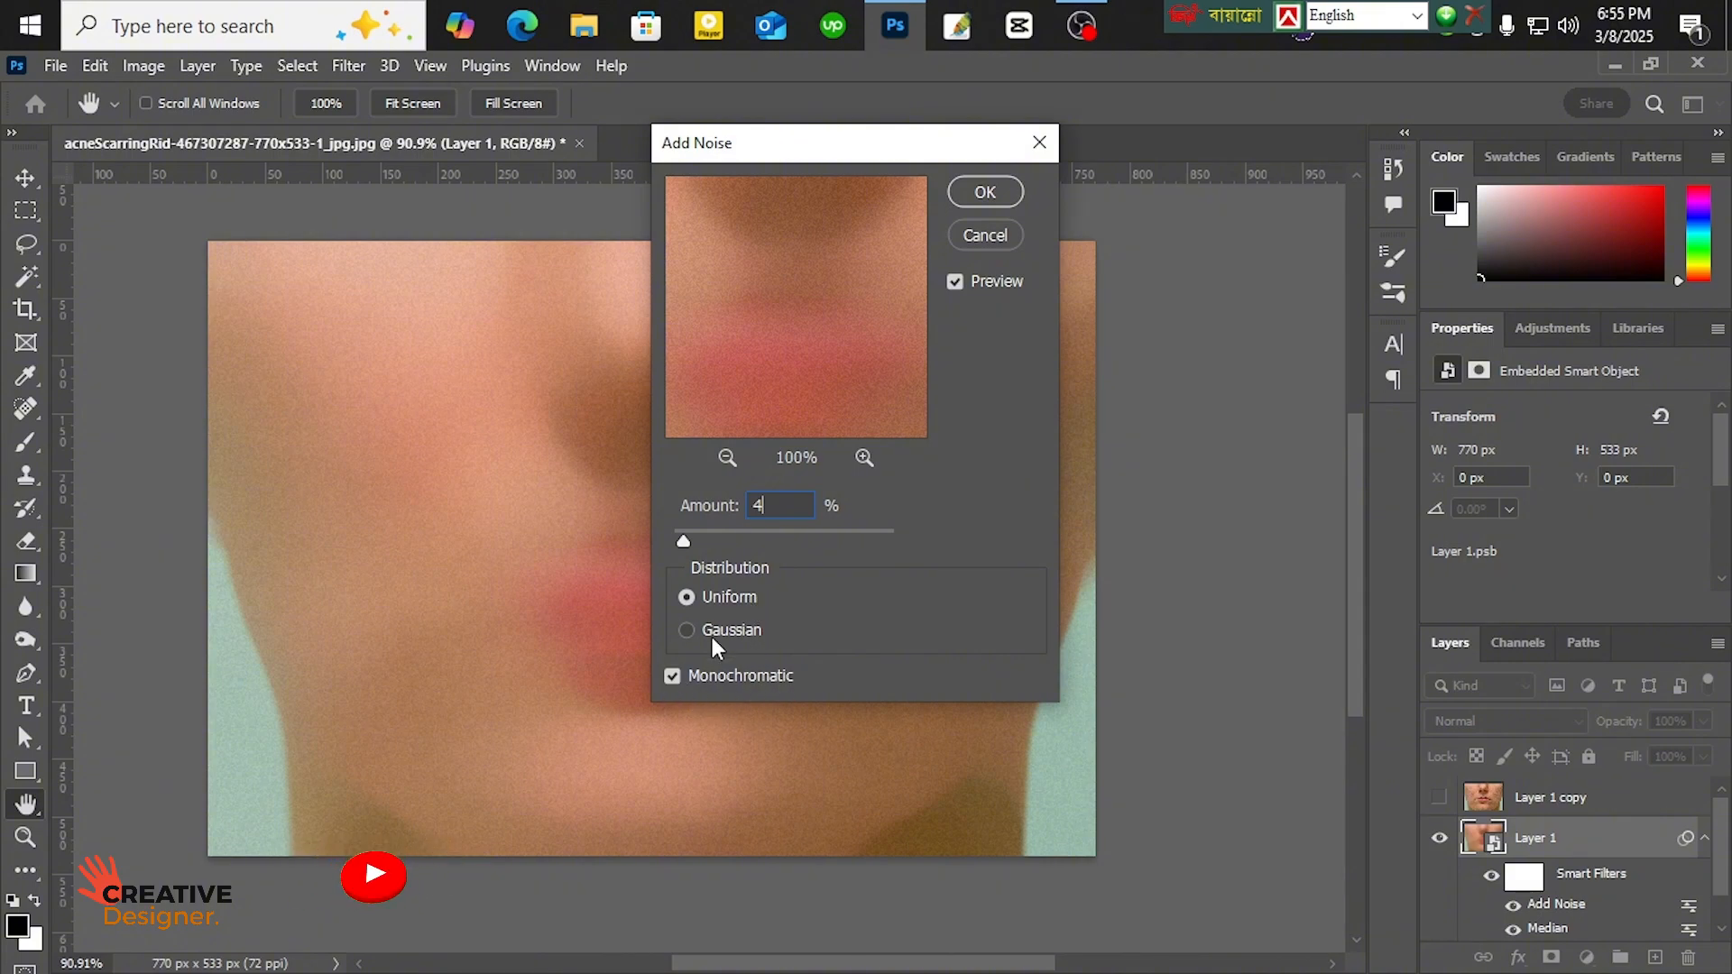
click(997, 193)
key(b)
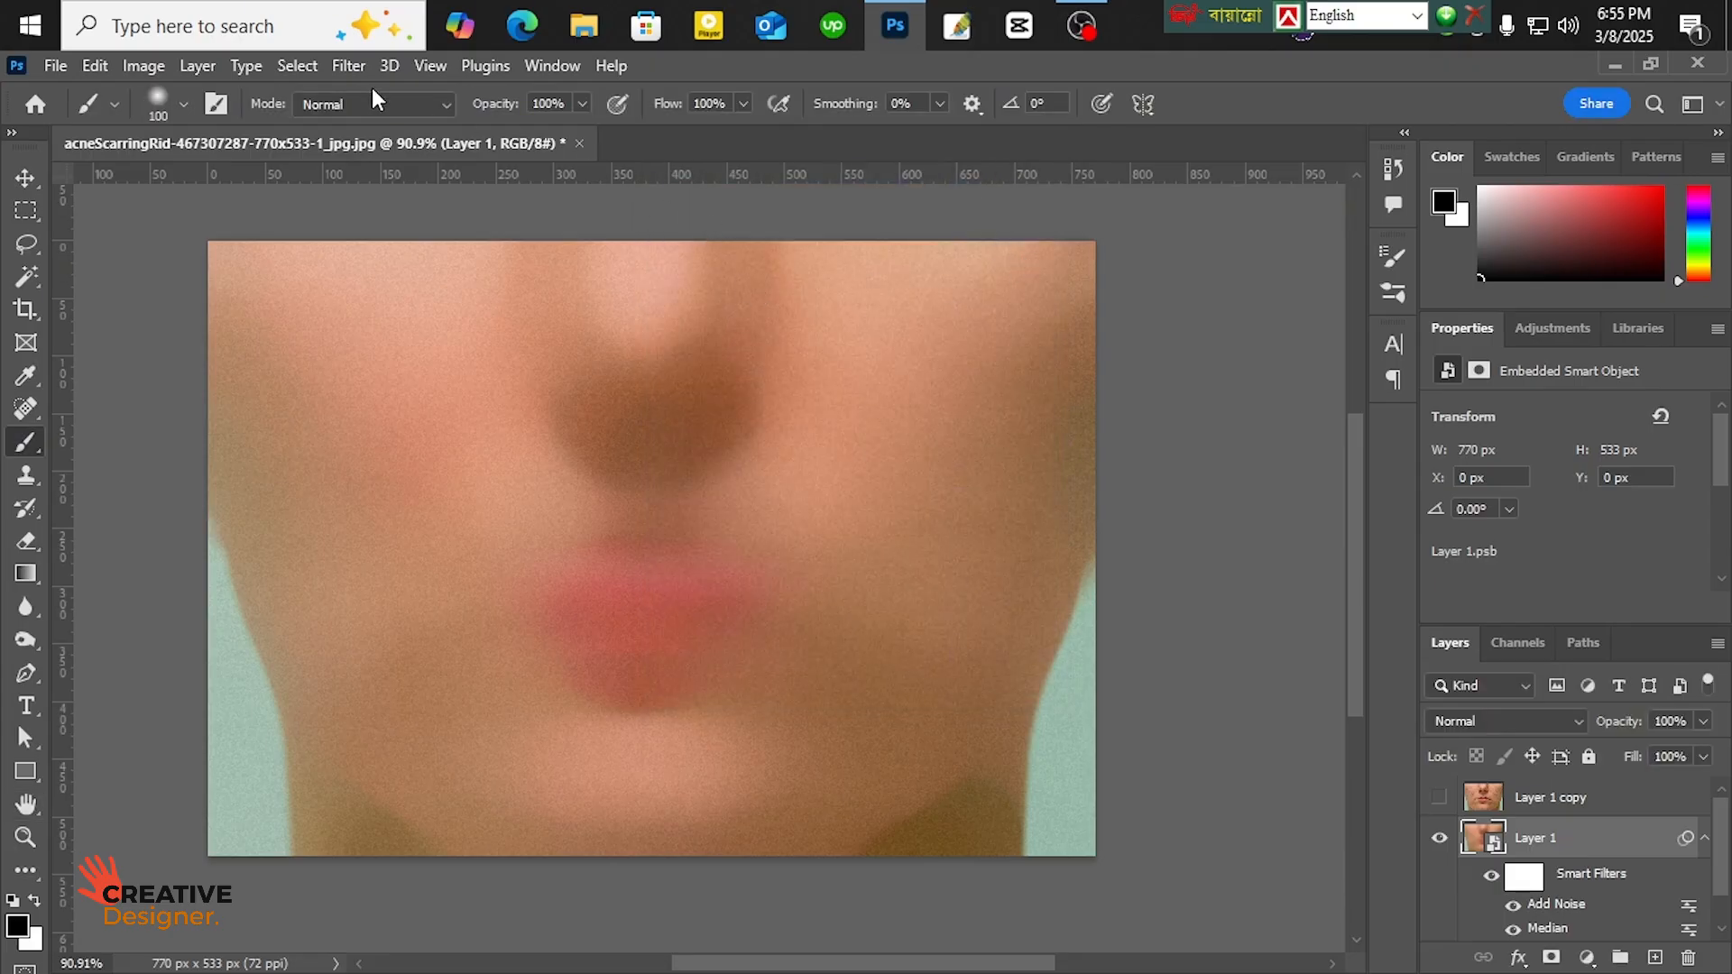
- Apply a Gaussian Blur with a radius of 3.0 pixels to the Smart Object layer
click(351, 66)
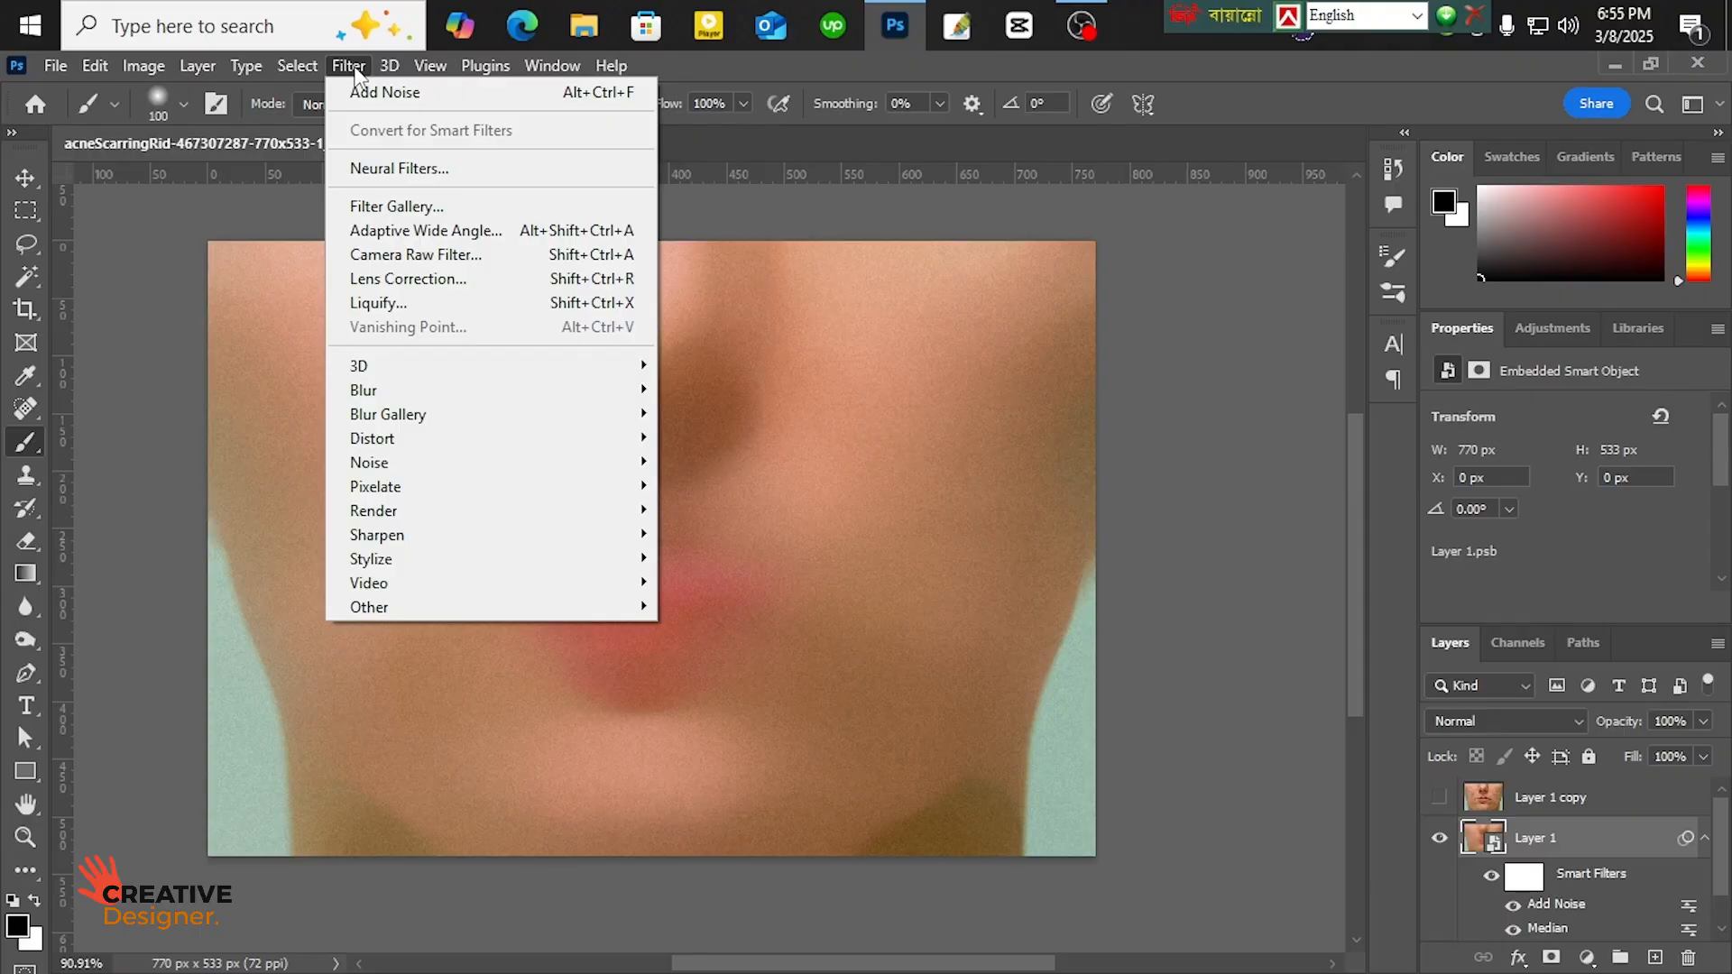
mouse_move(428, 389)
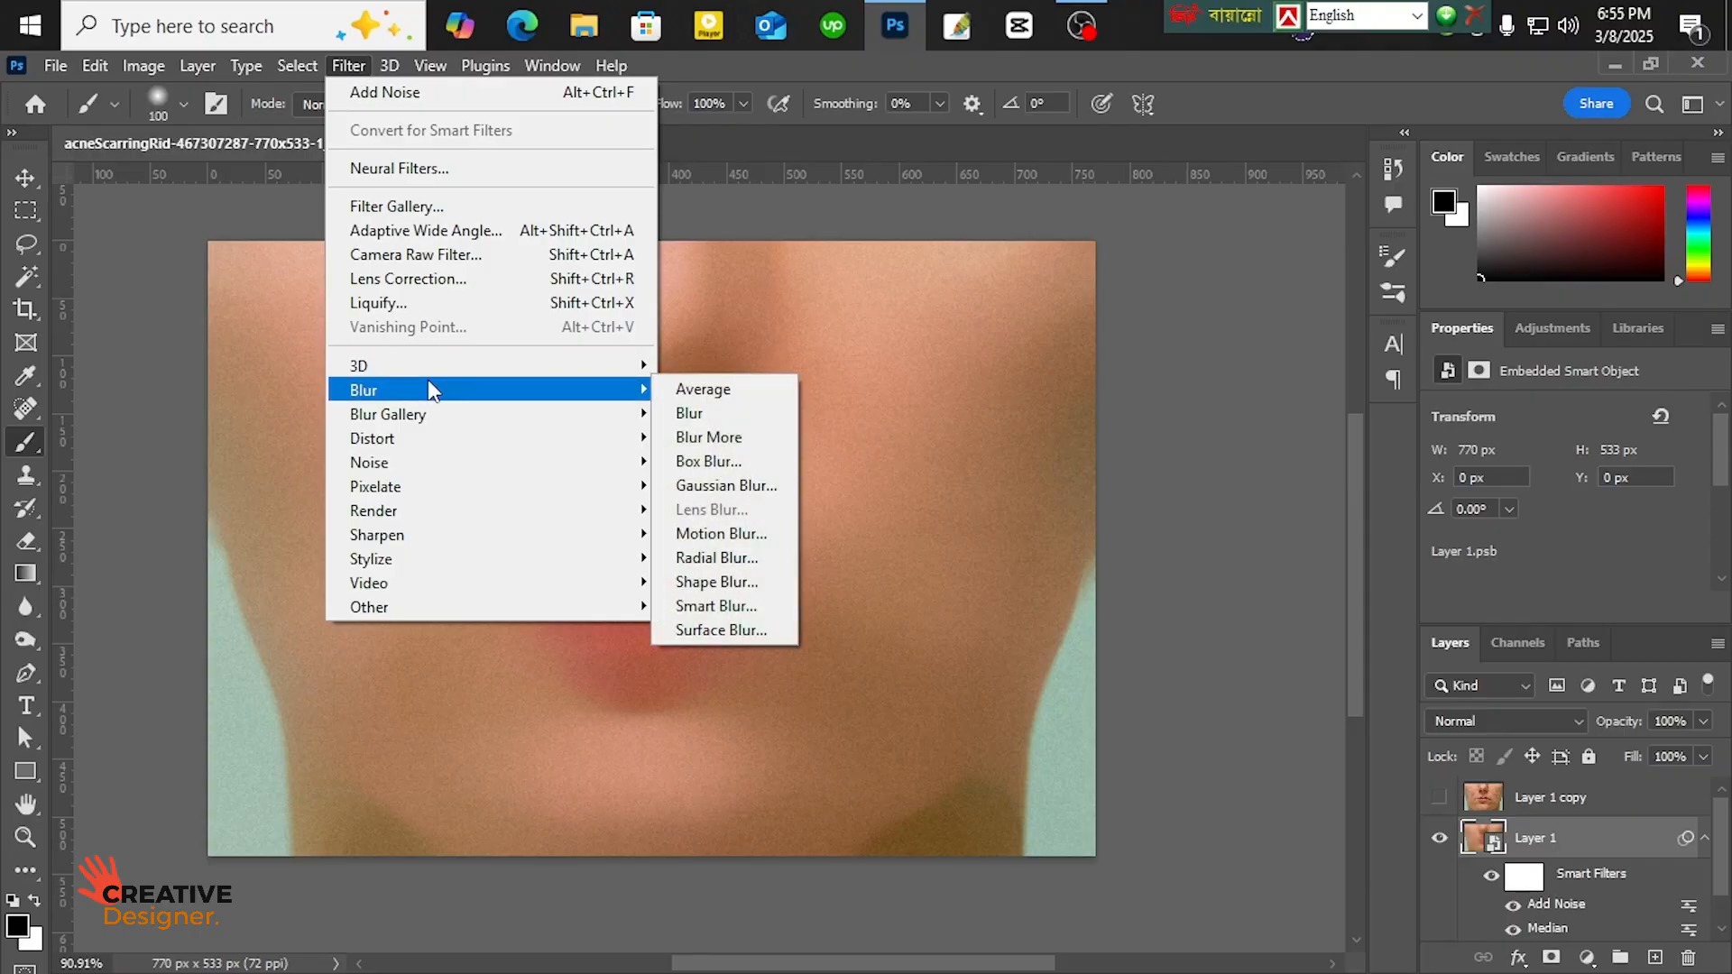
click(705, 488)
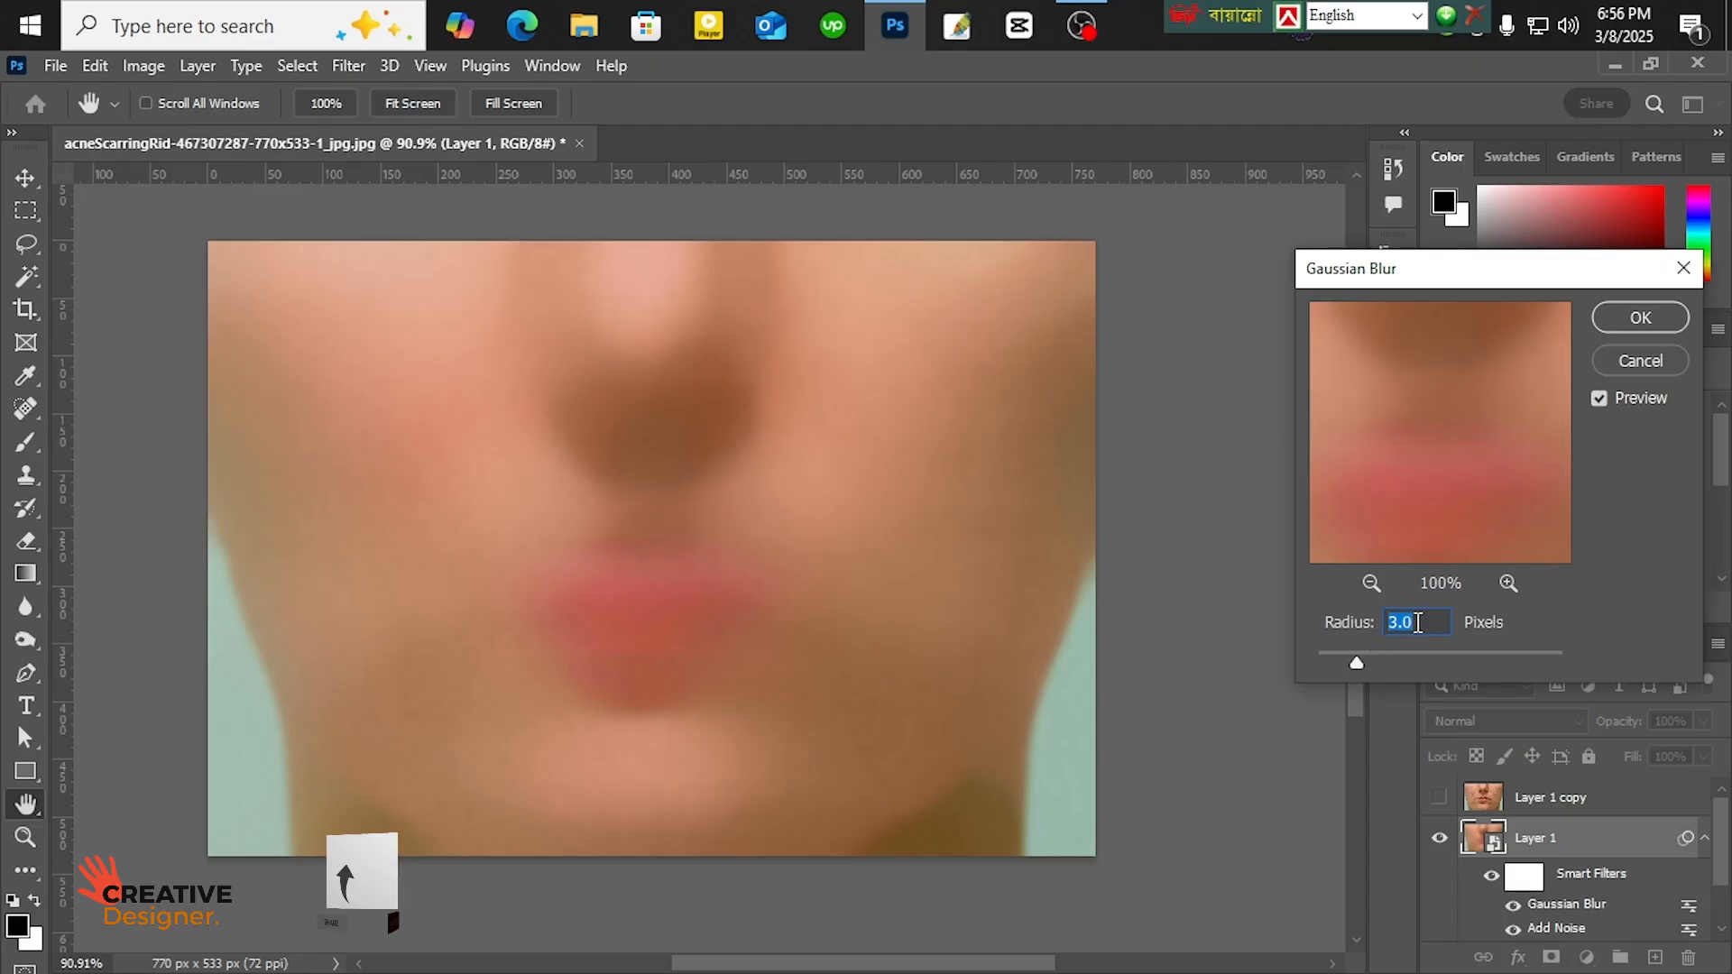
click(1640, 317)
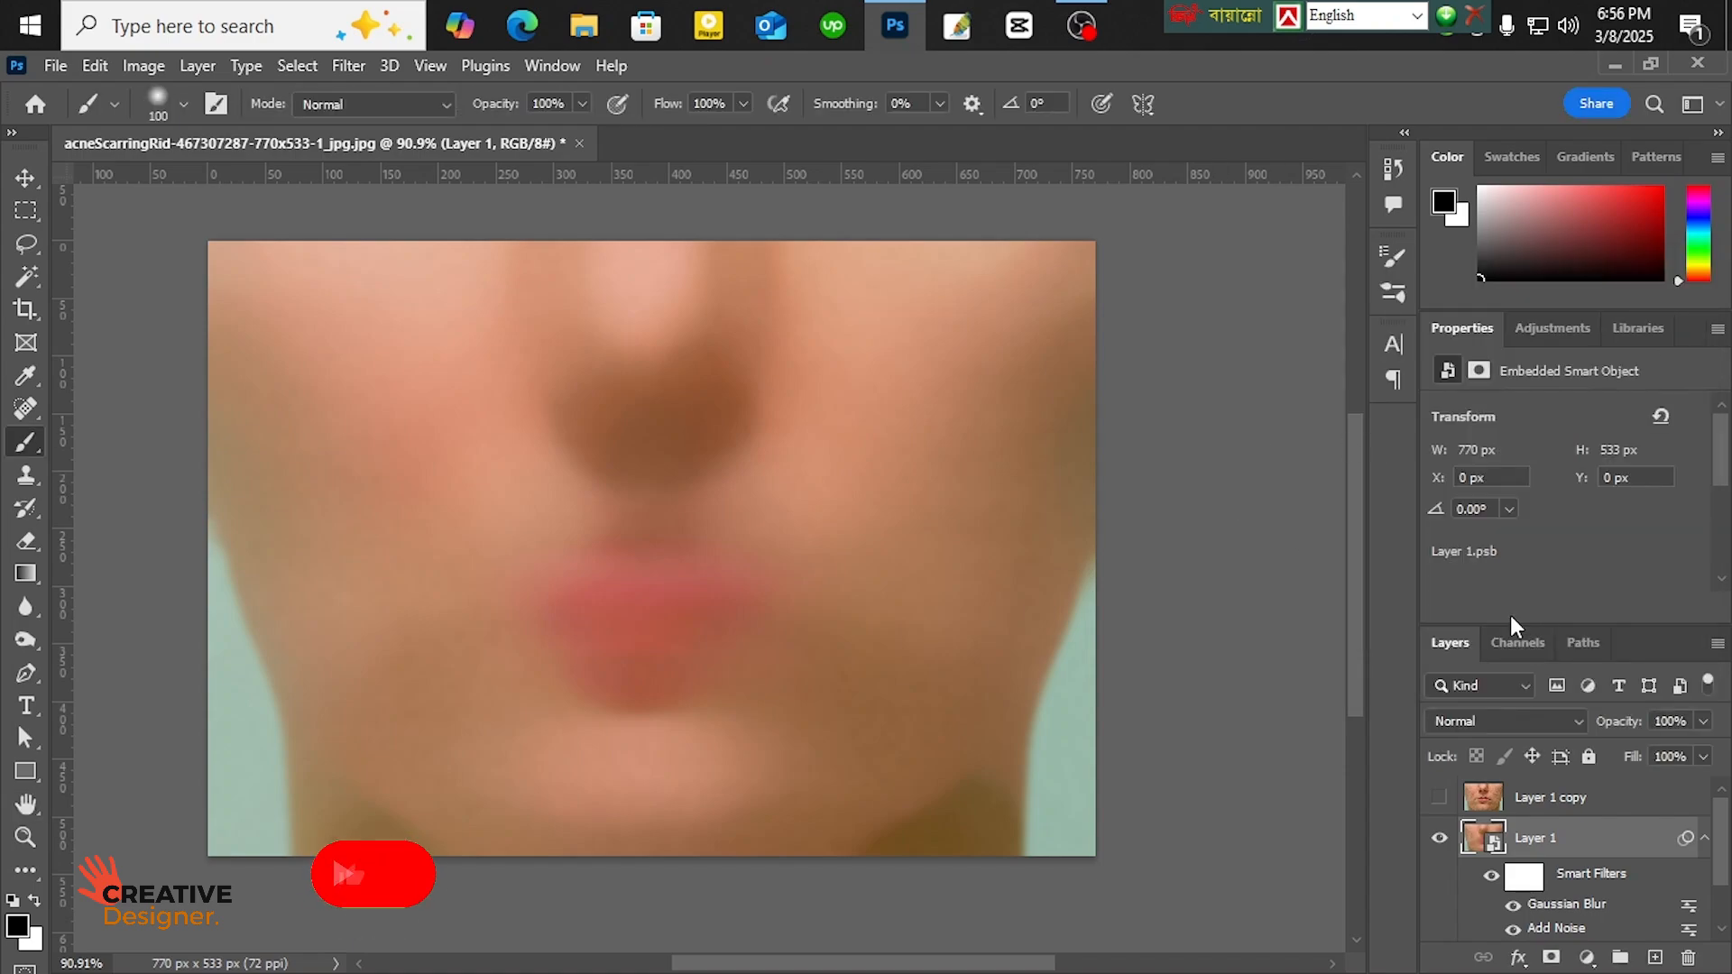
- Make the top layer, Layer 1 copy, visible and set its blend mode to Vivid Light
click(1550, 800)
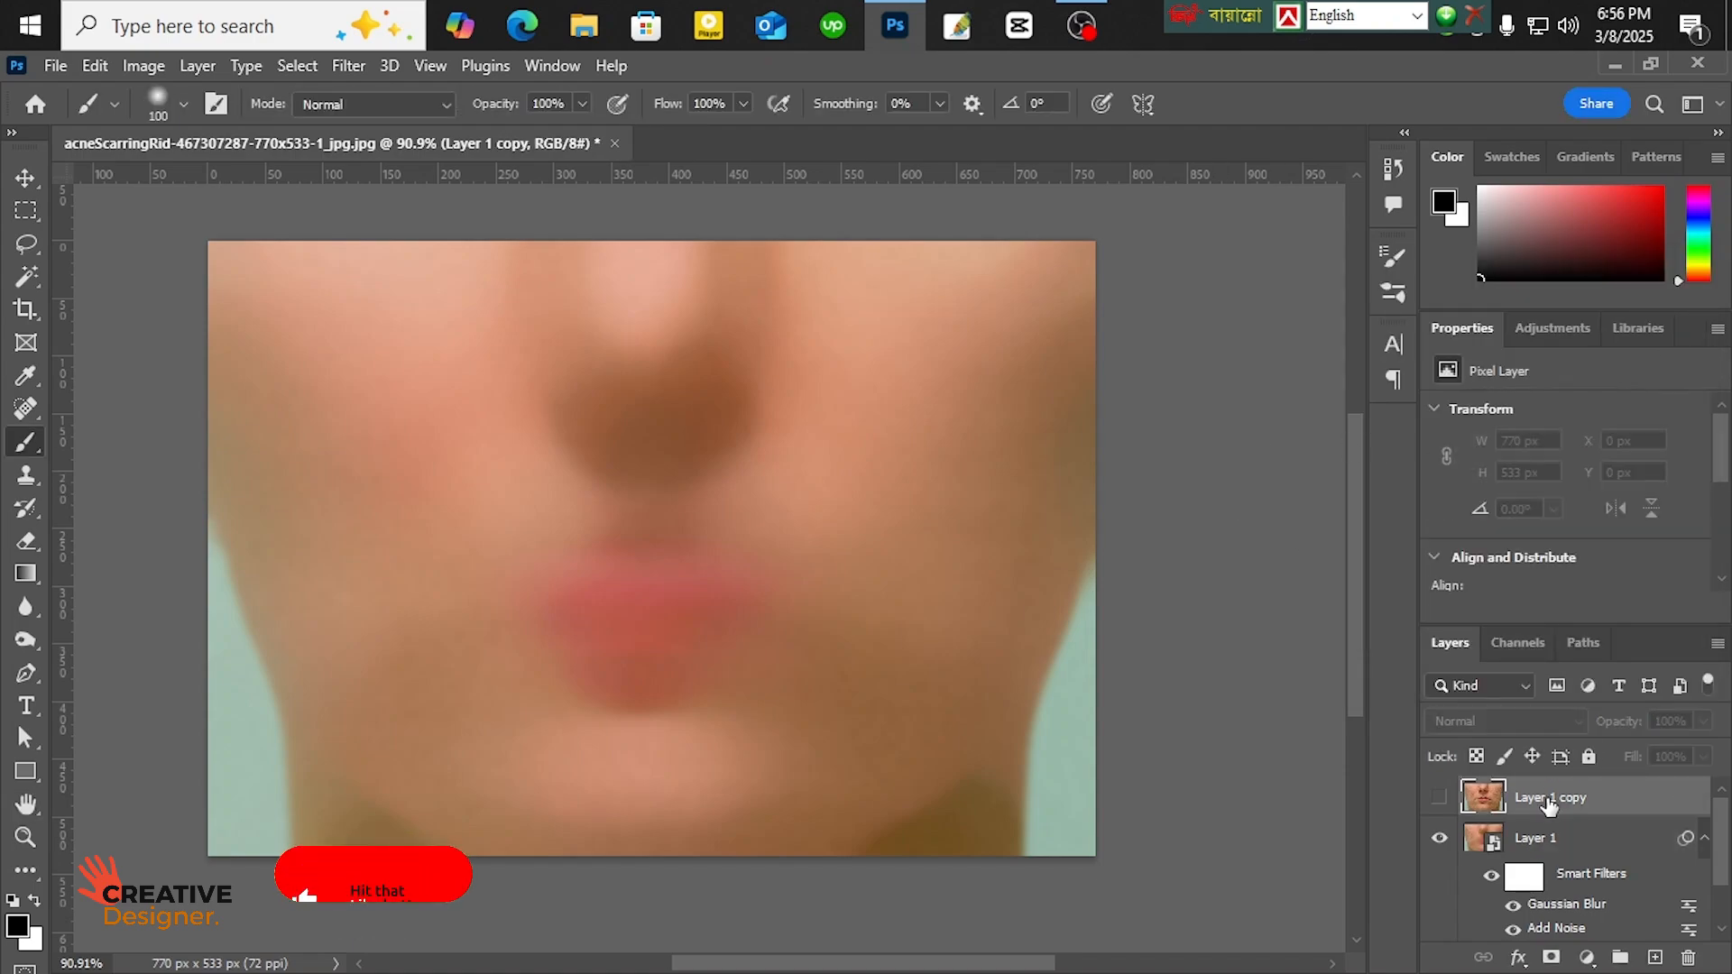
click(1439, 799)
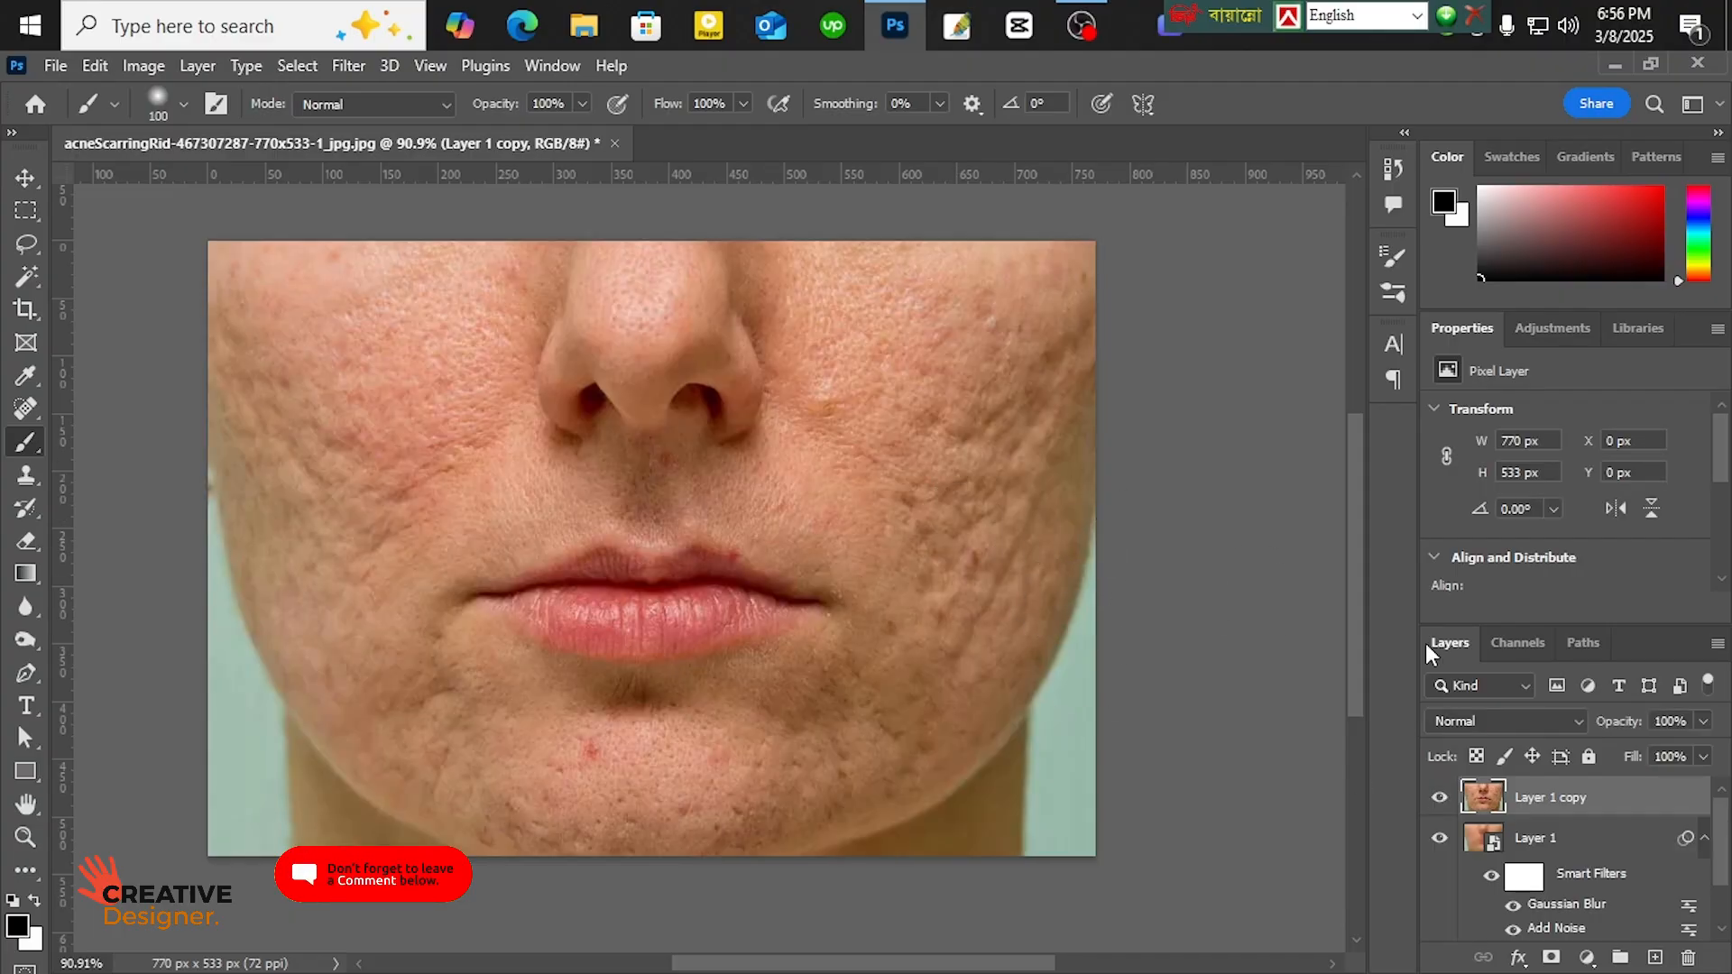
click(1506, 724)
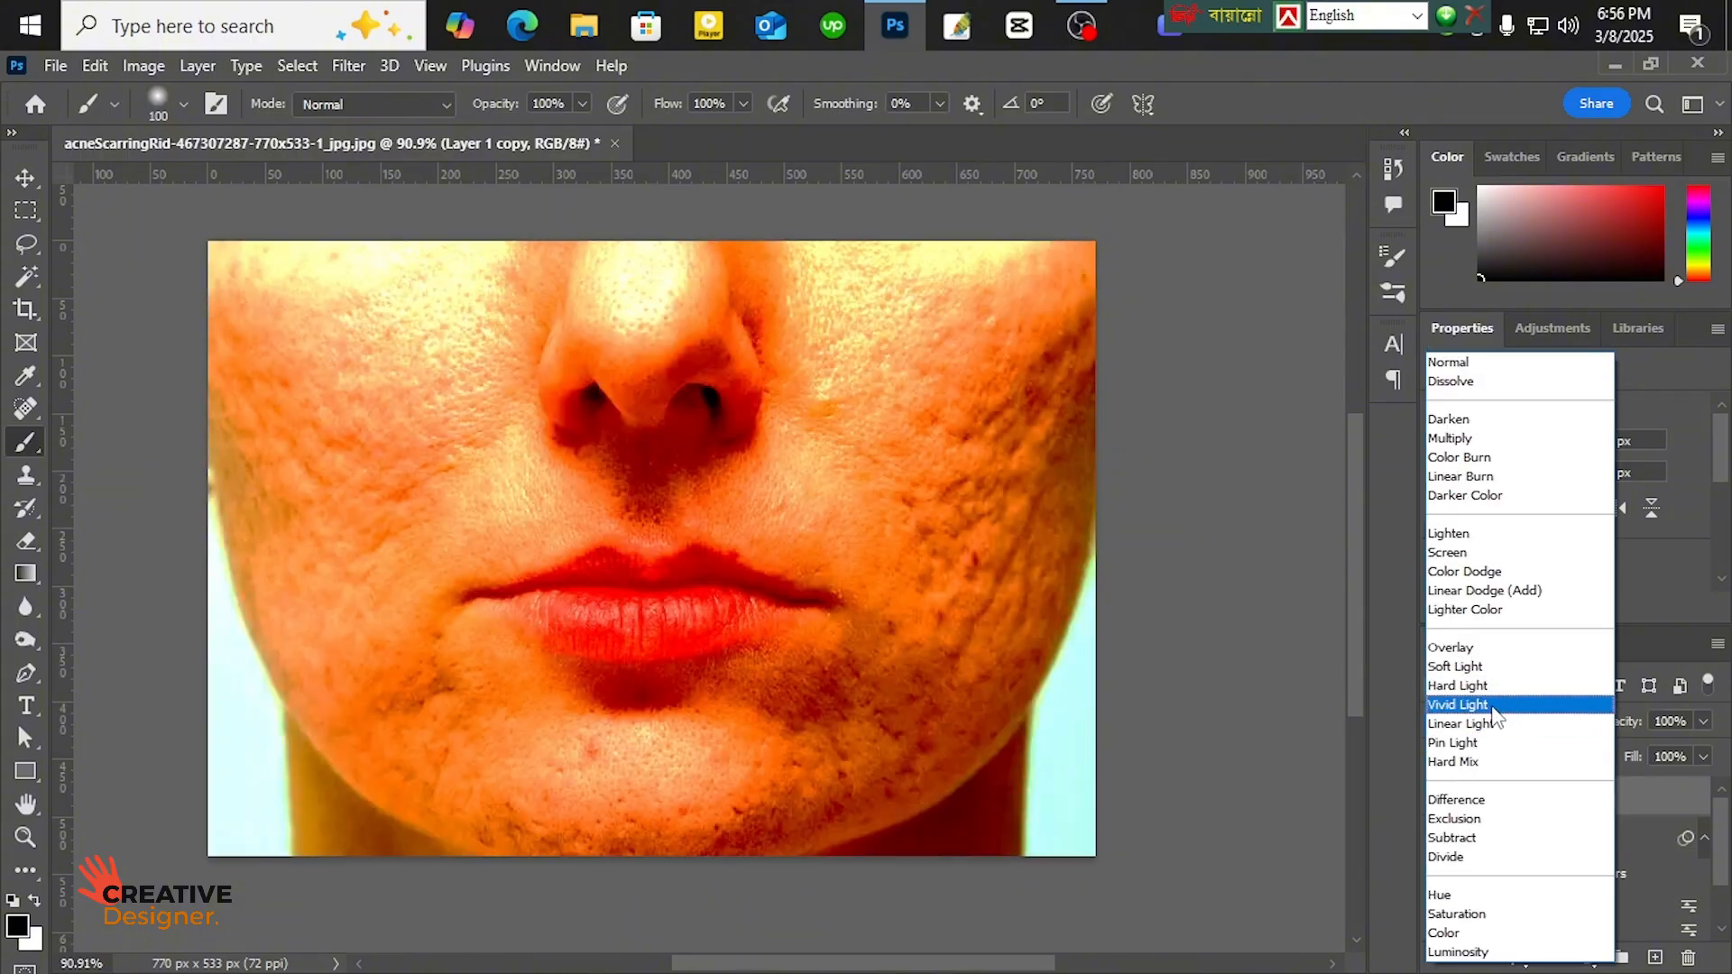
click(1491, 705)
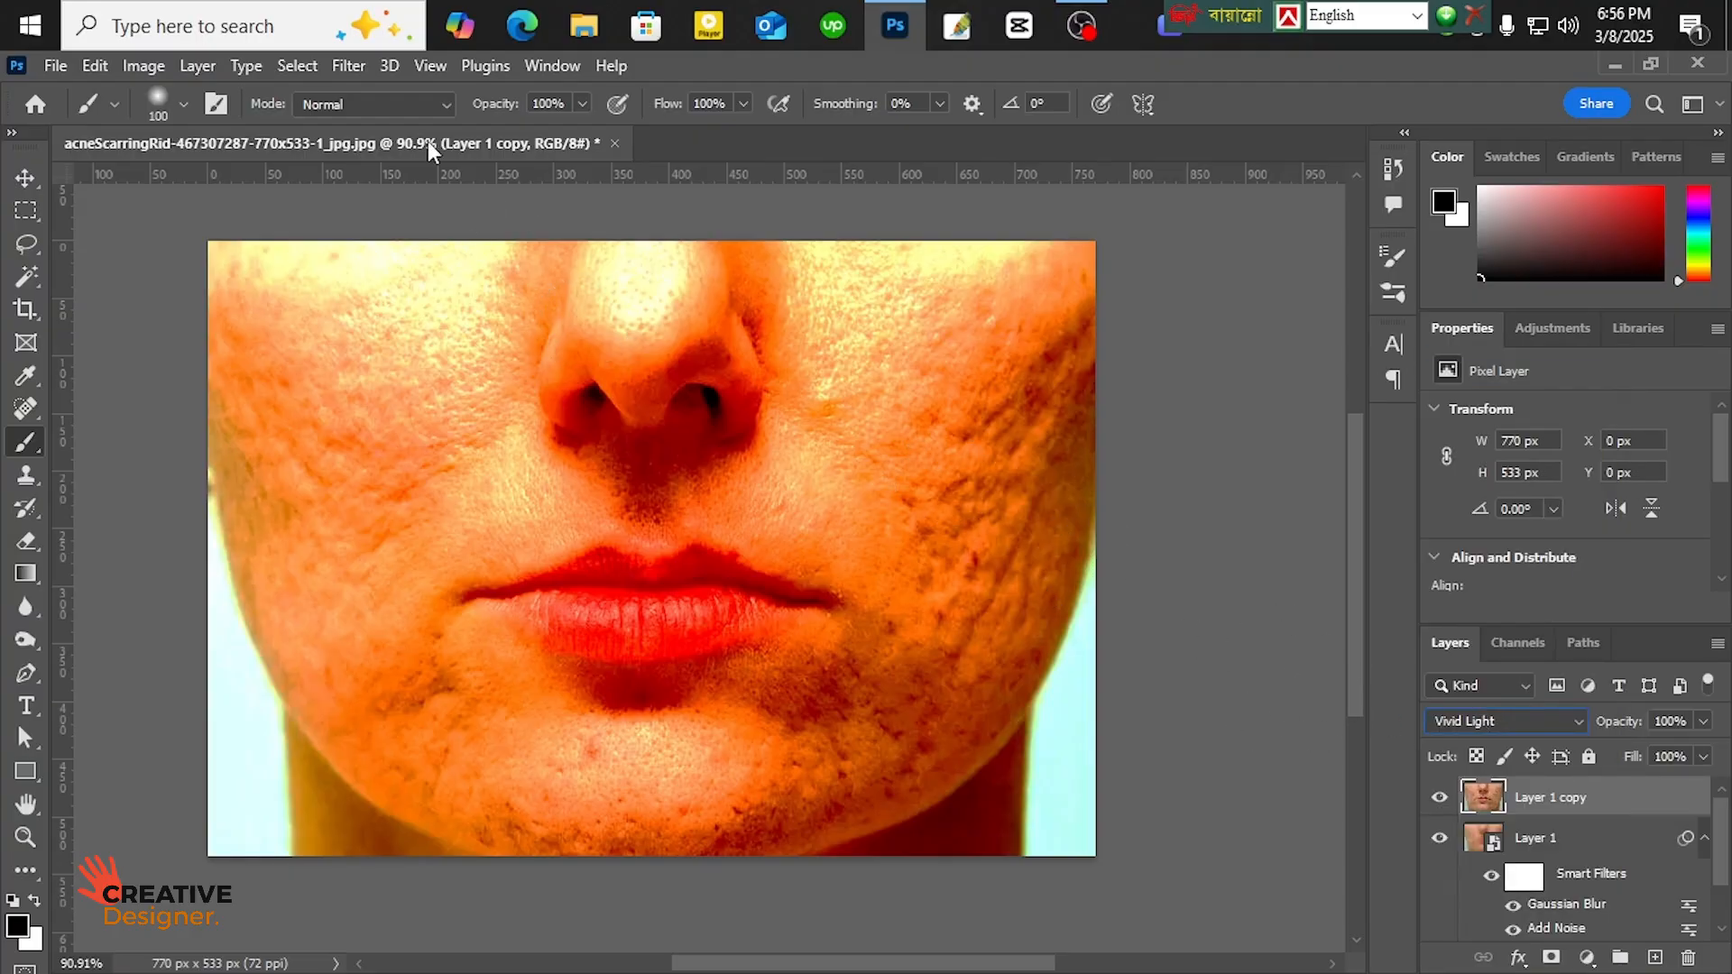
- Apply a High Pass filter with a radius of 1.8 pixels to Layer 1 copy
click(346, 67)
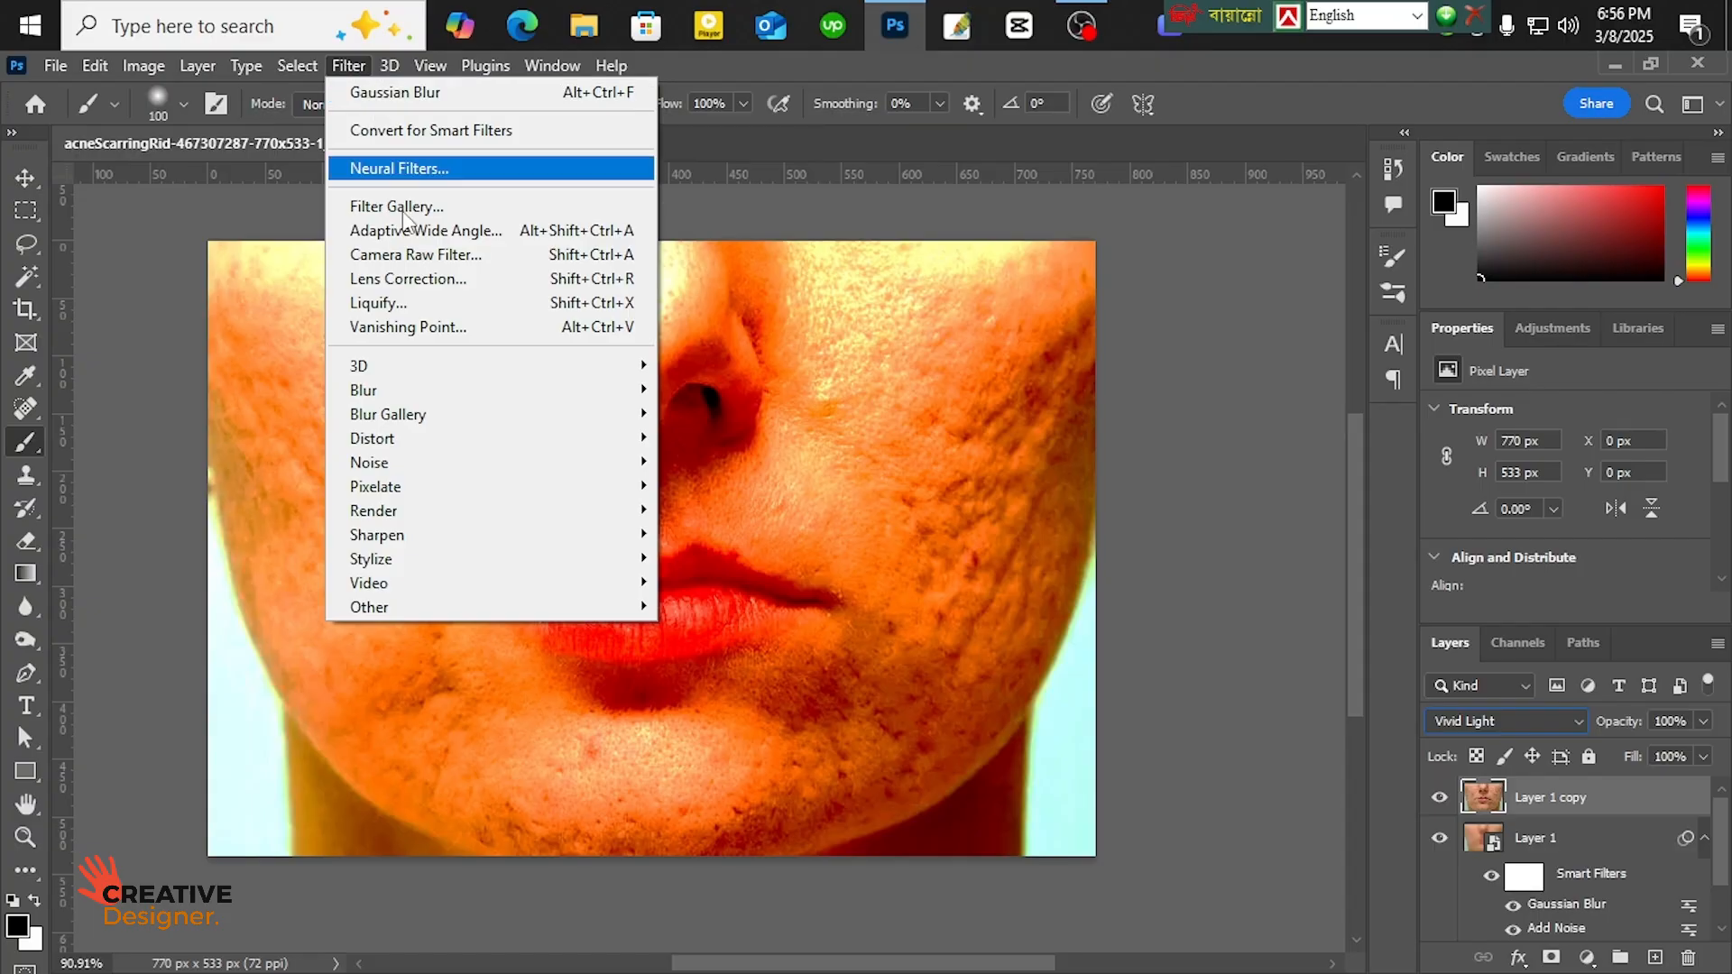
mouse_move(458, 614)
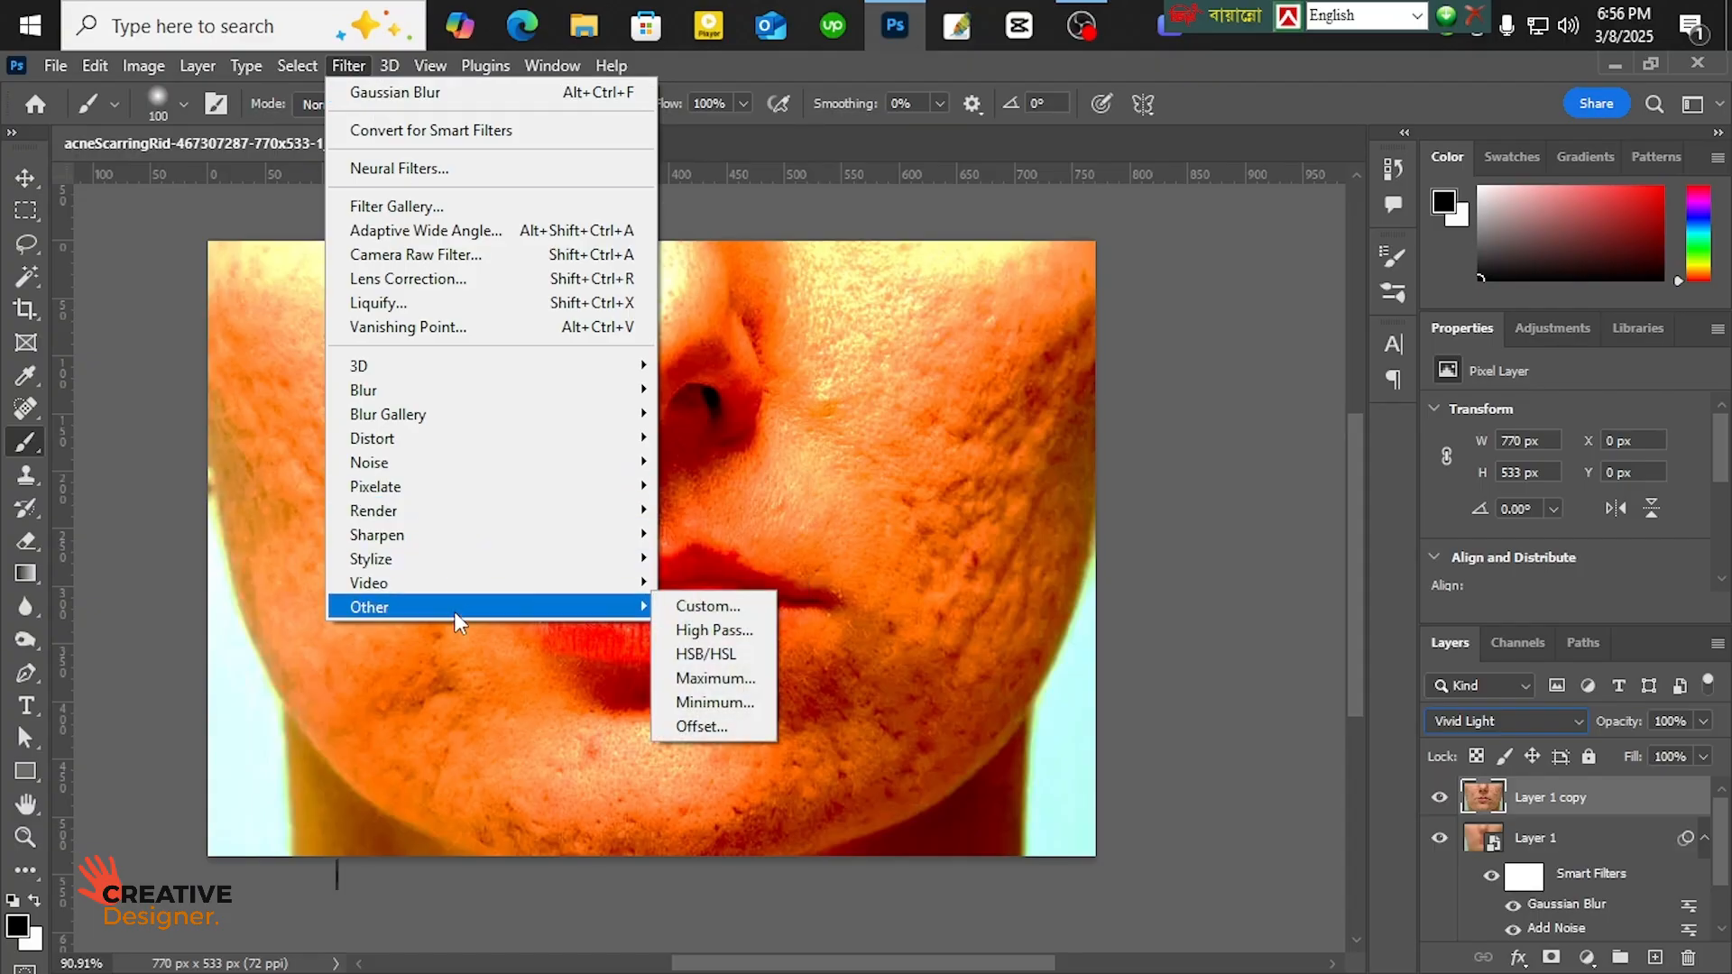
click(702, 629)
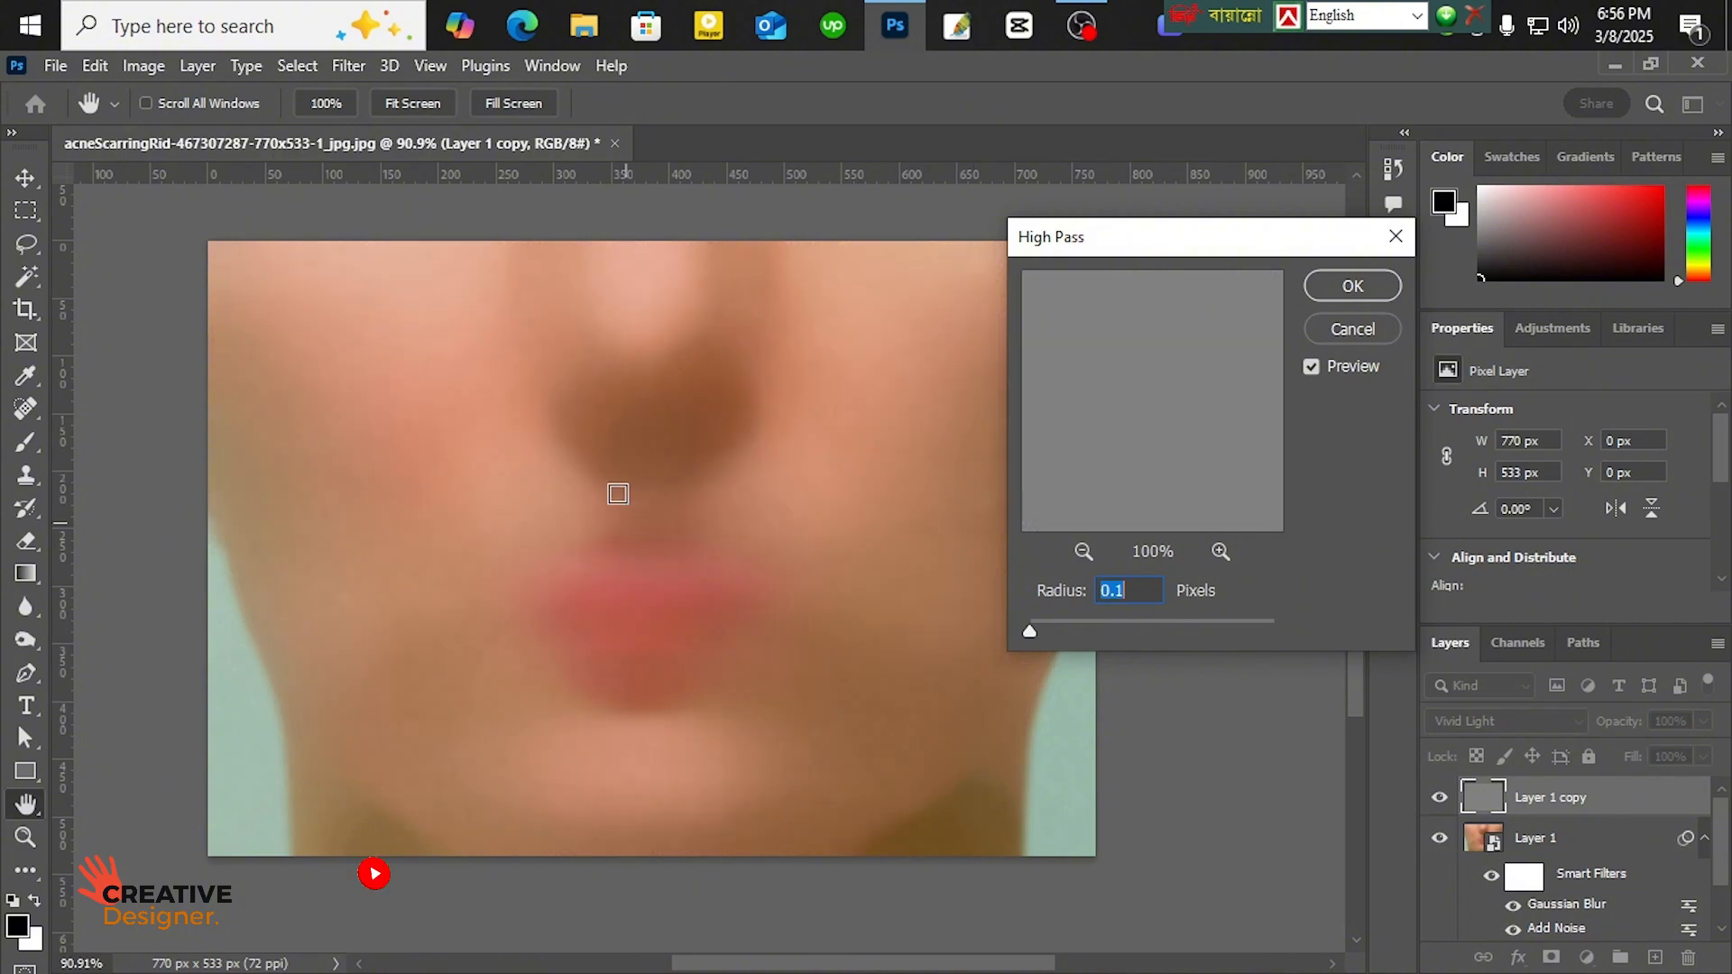
drag(1030, 630, 1053, 628)
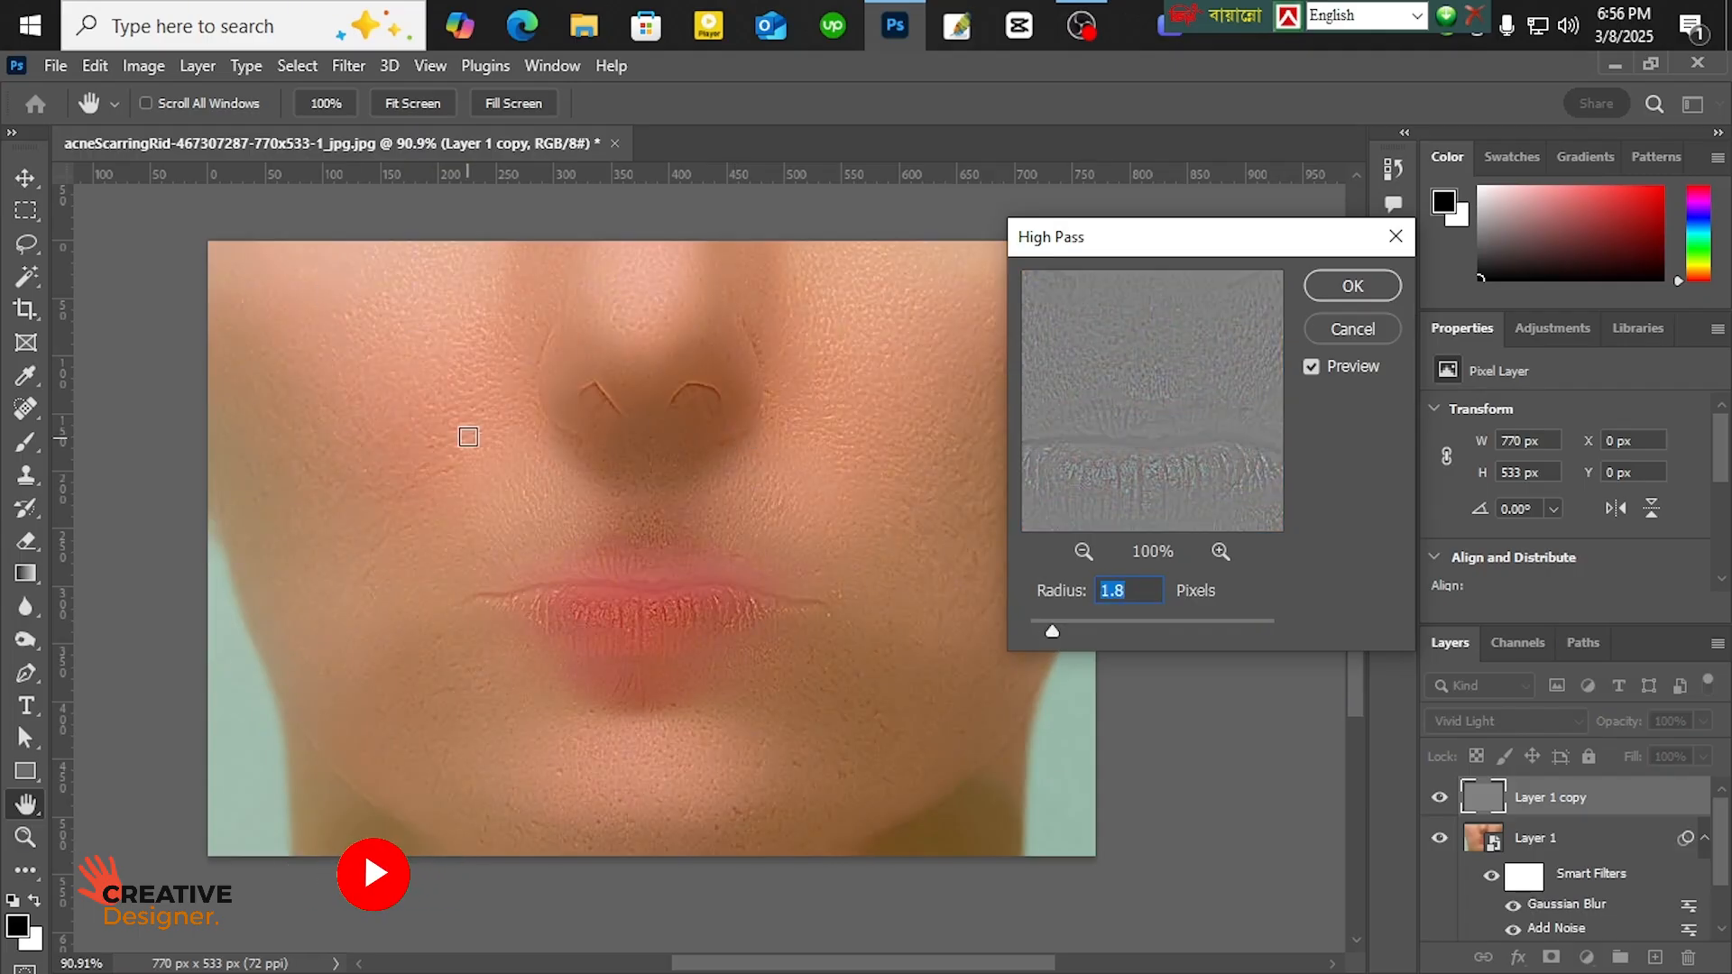
drag(1054, 631, 1059, 634)
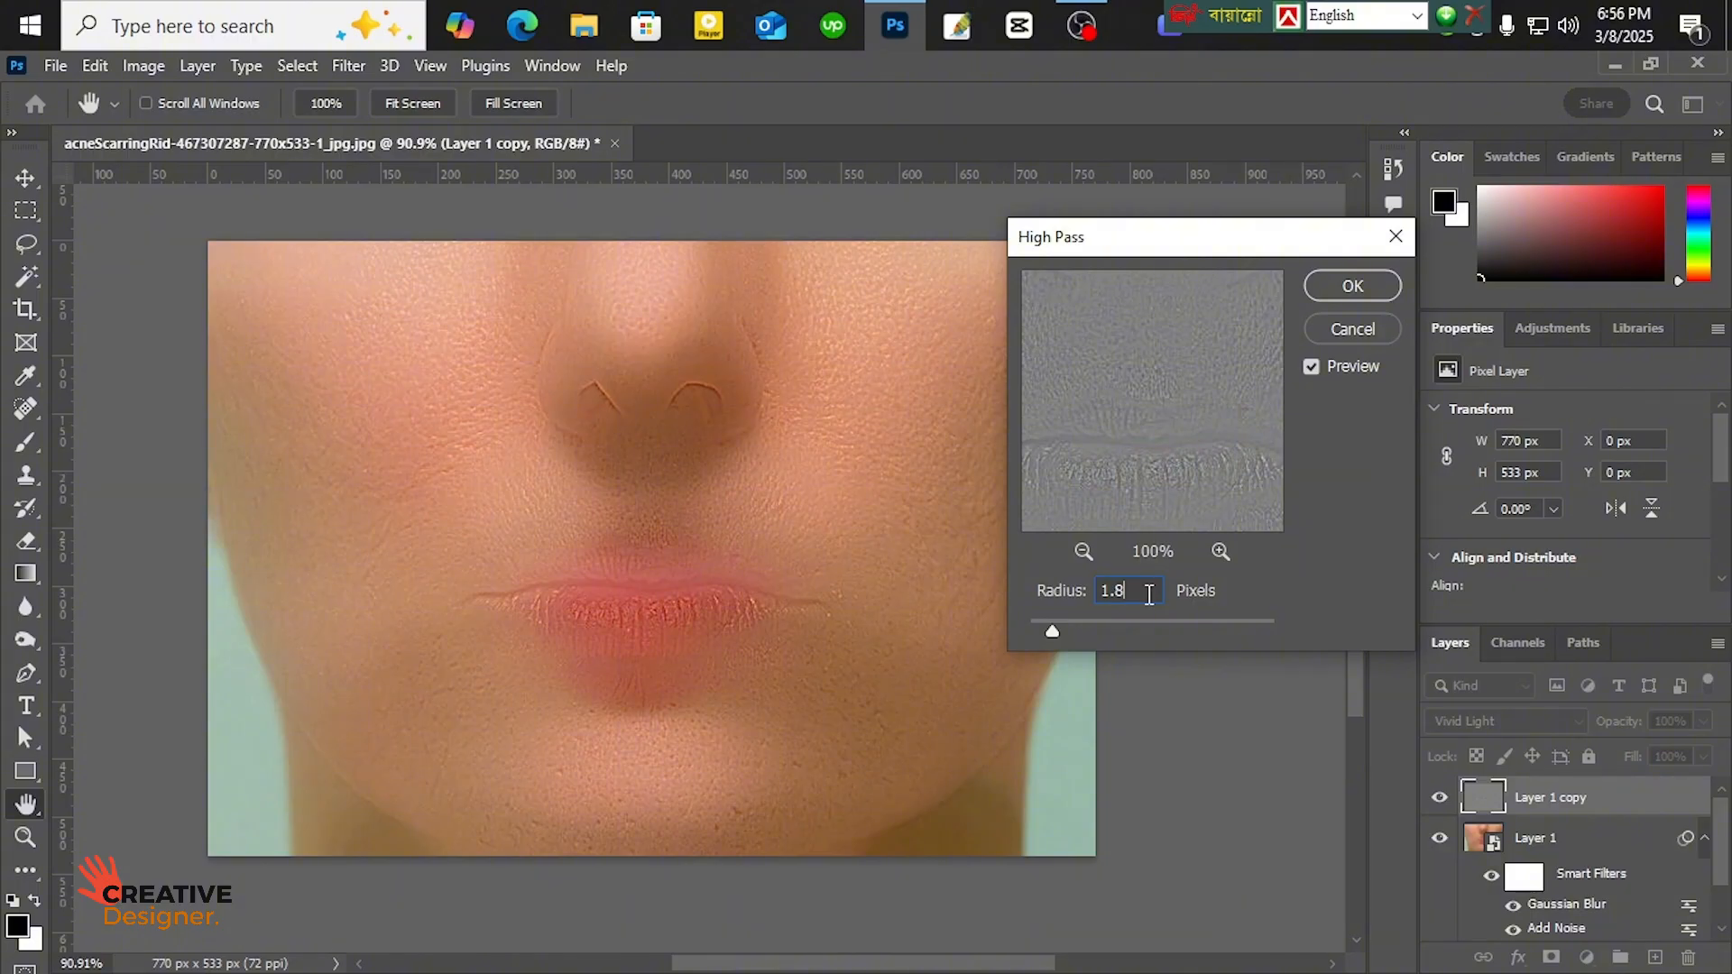
click(1353, 286)
key(b)
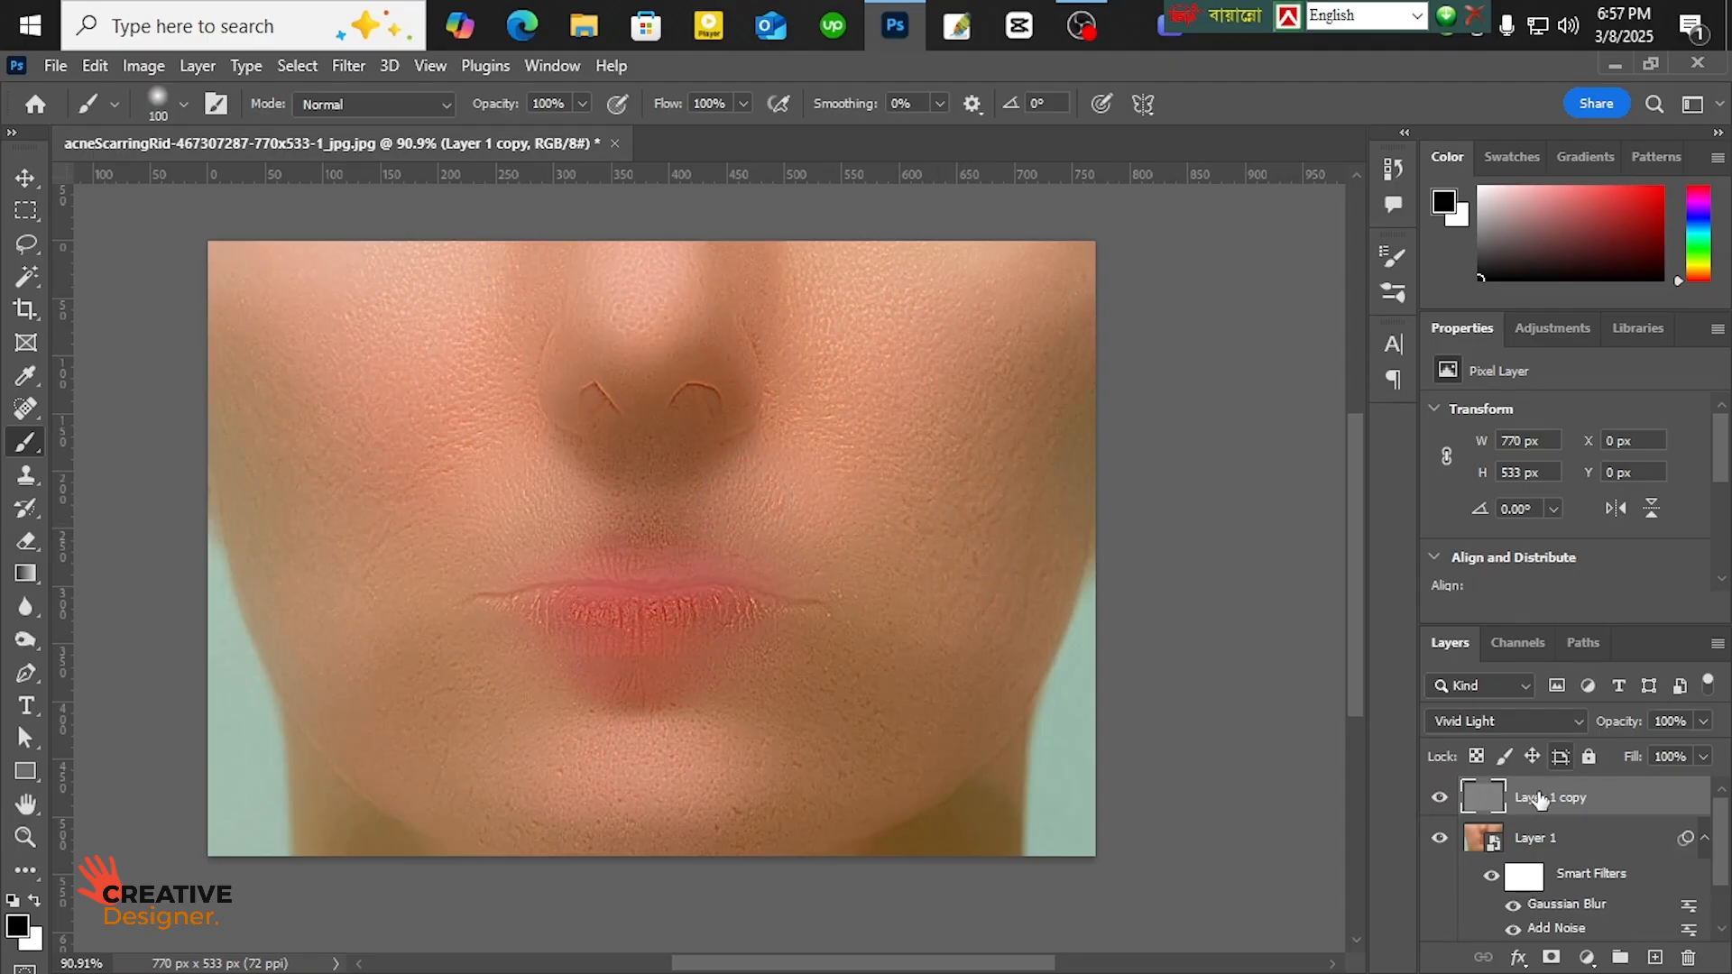
- Group Layer 1 copy and the Layer 1 Smart Object together
scroll(406, 442, up, 2)
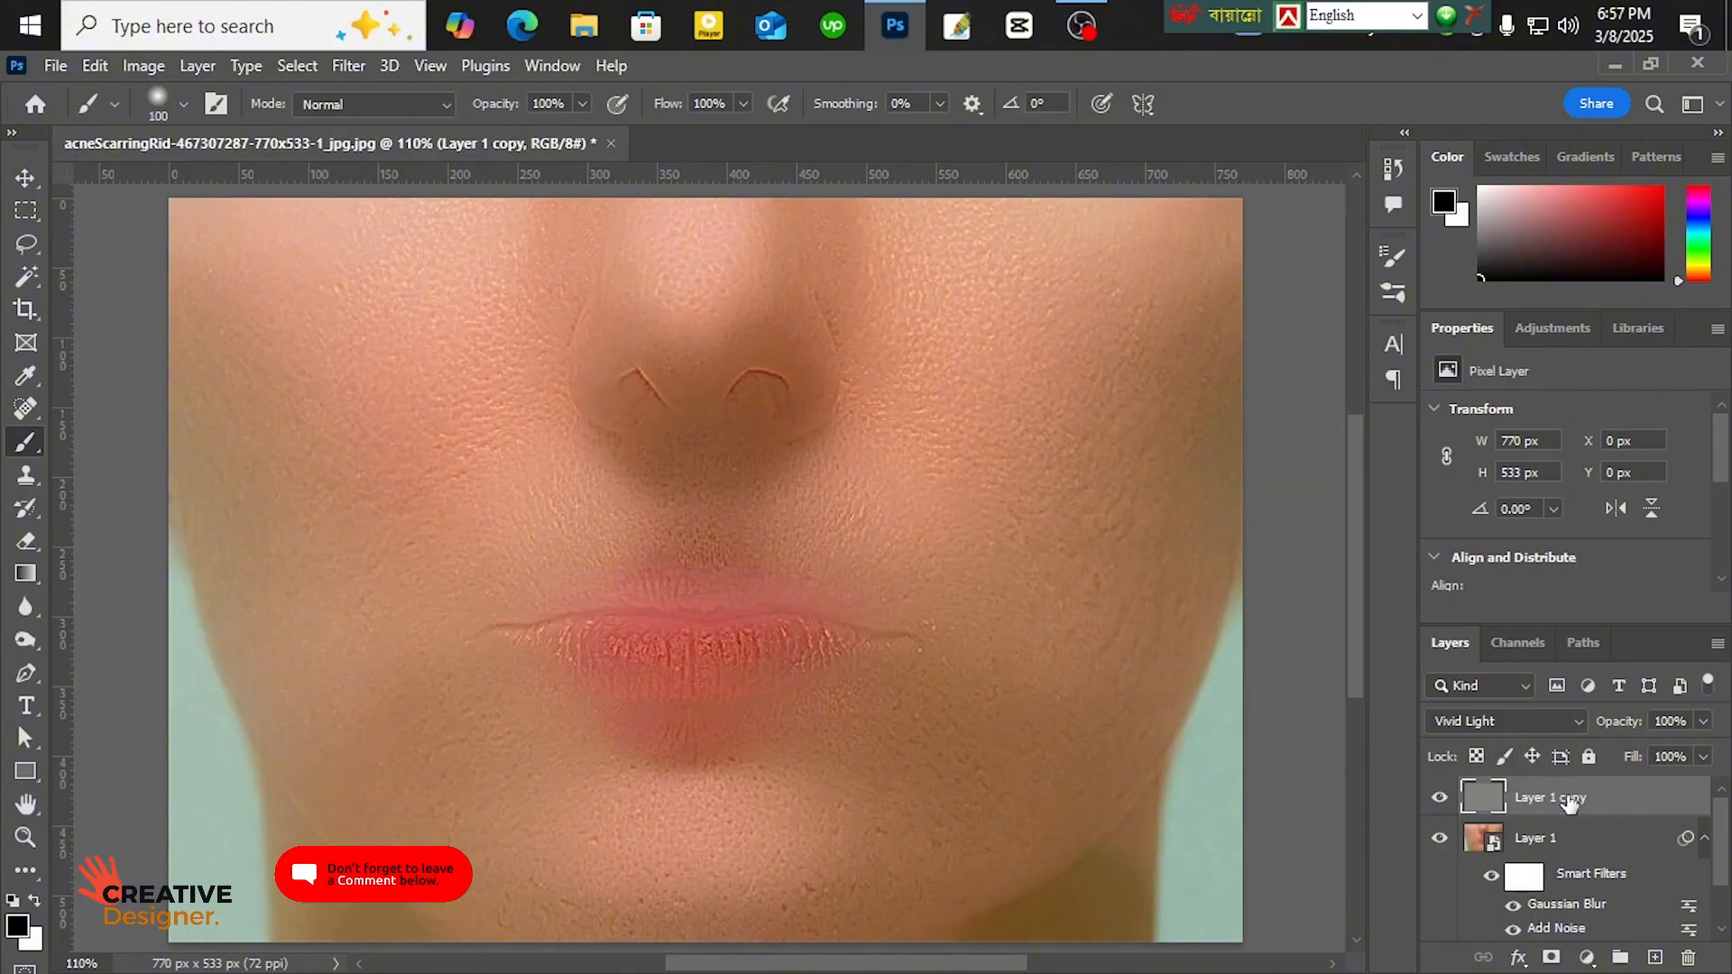
shift+click(1549, 846)
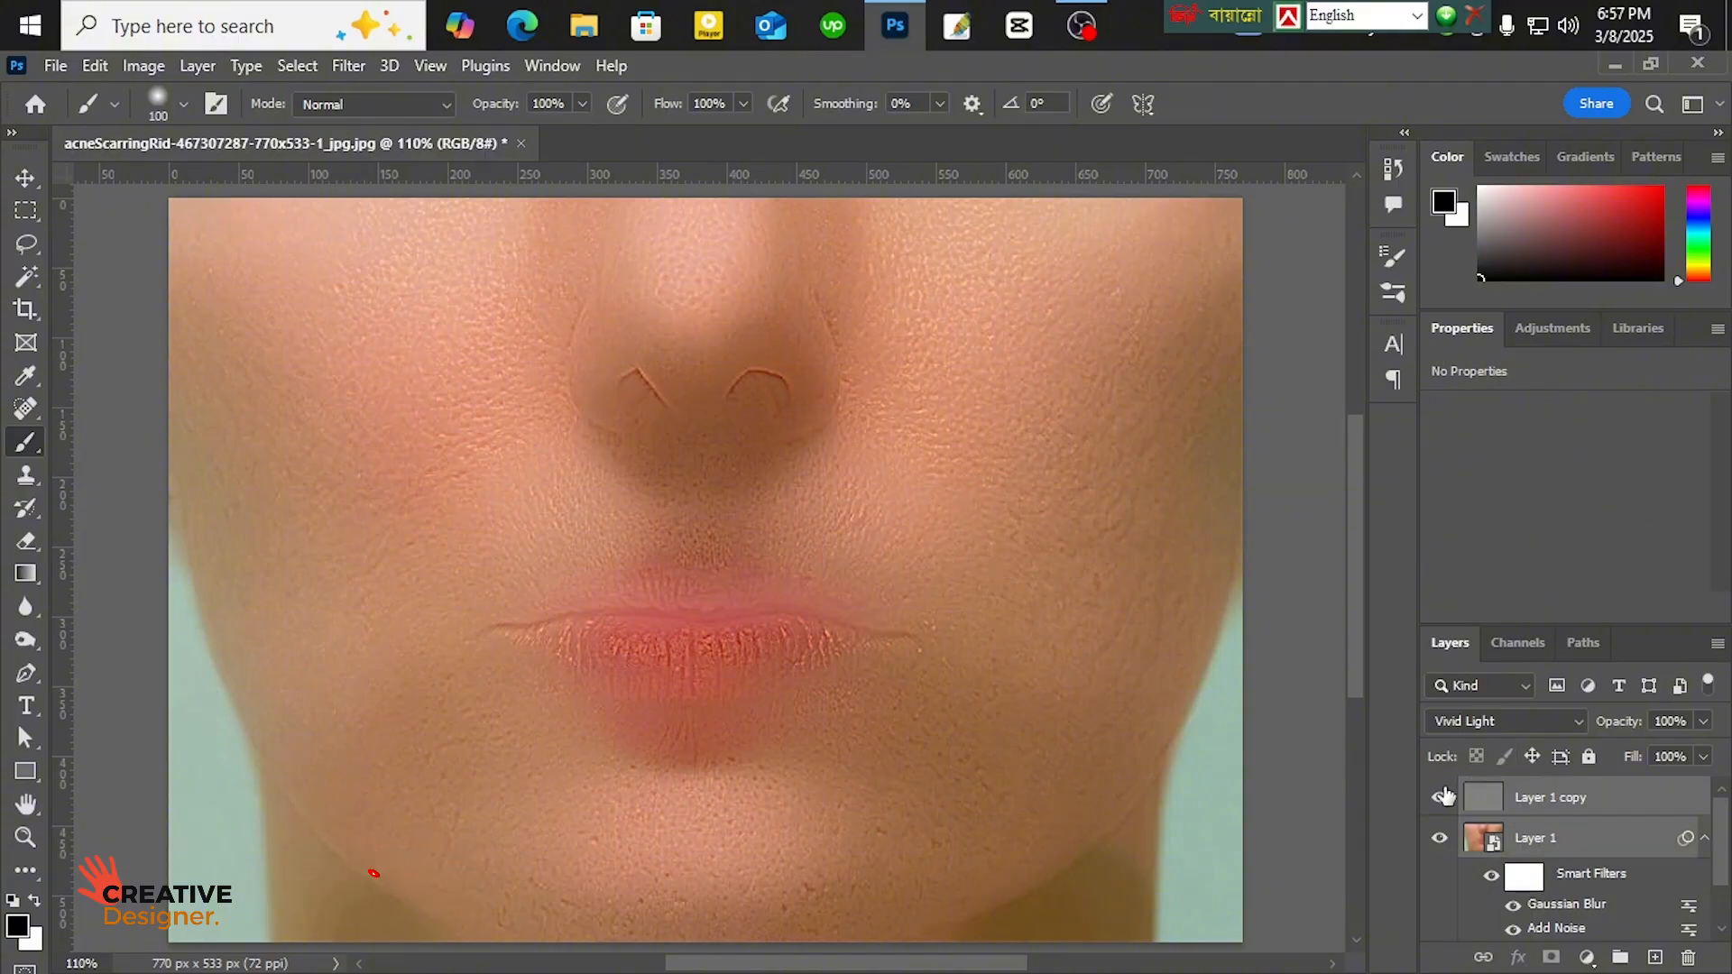
ctrl+click(1559, 801)
shift+click(1585, 833)
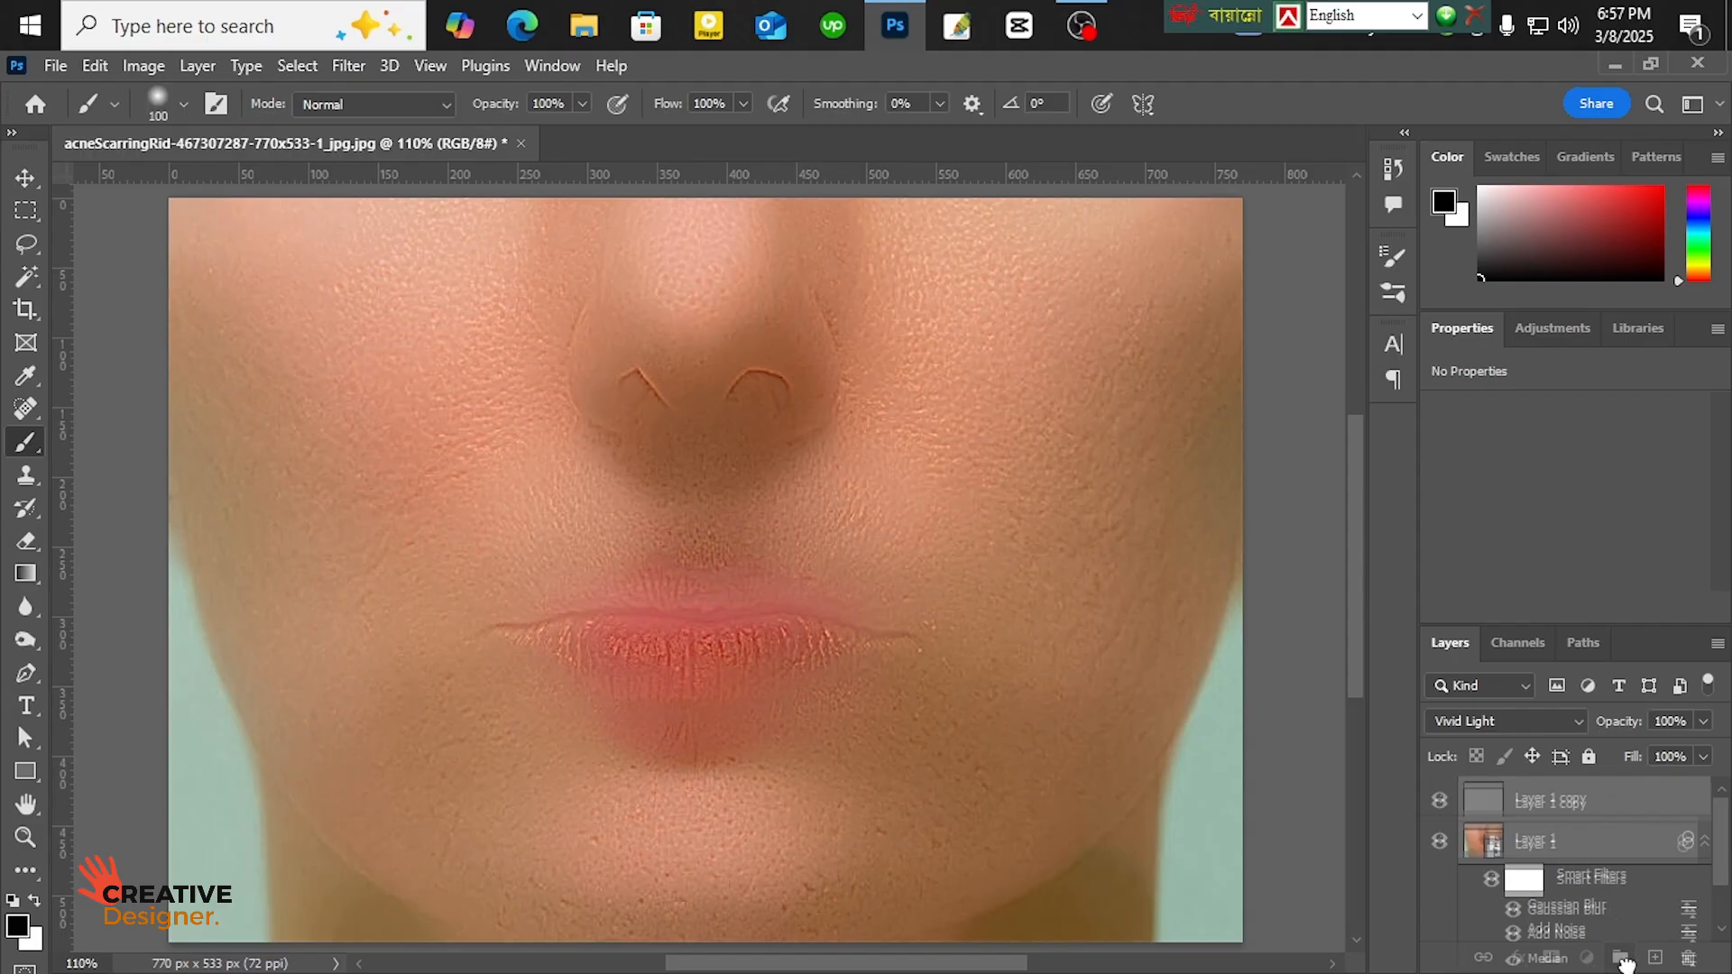
click(1621, 958)
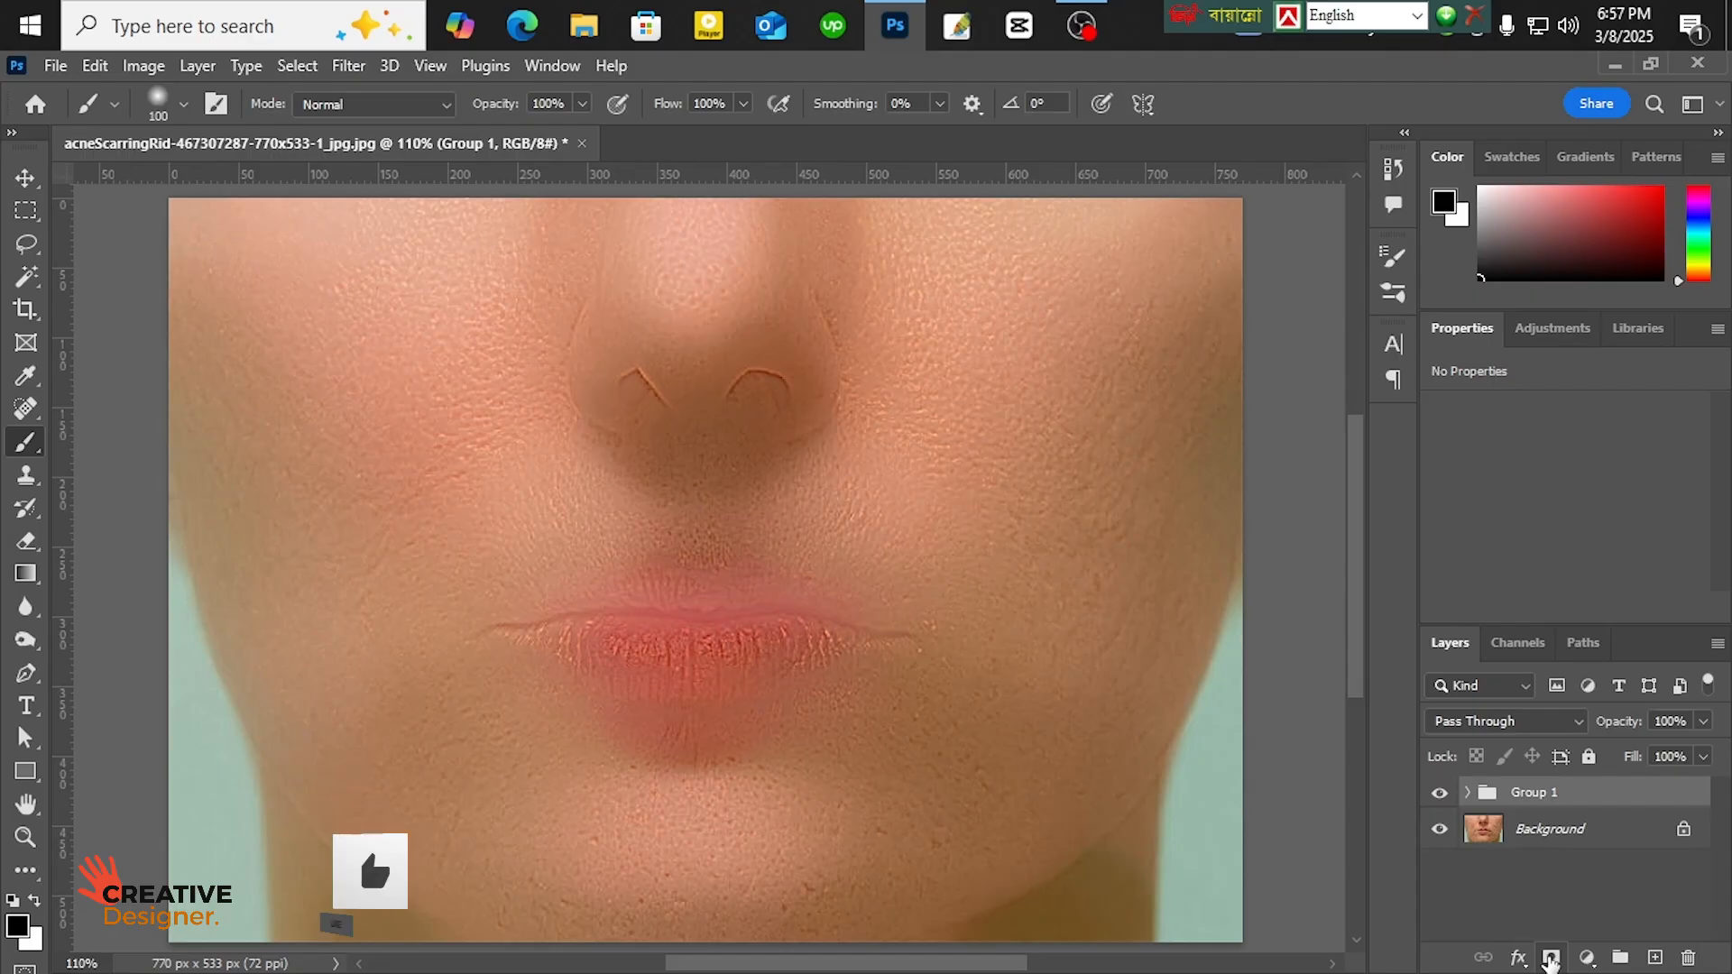
- Add a layer mask to Group 1 and invert it to black to hide the smoothing
click(1549, 958)
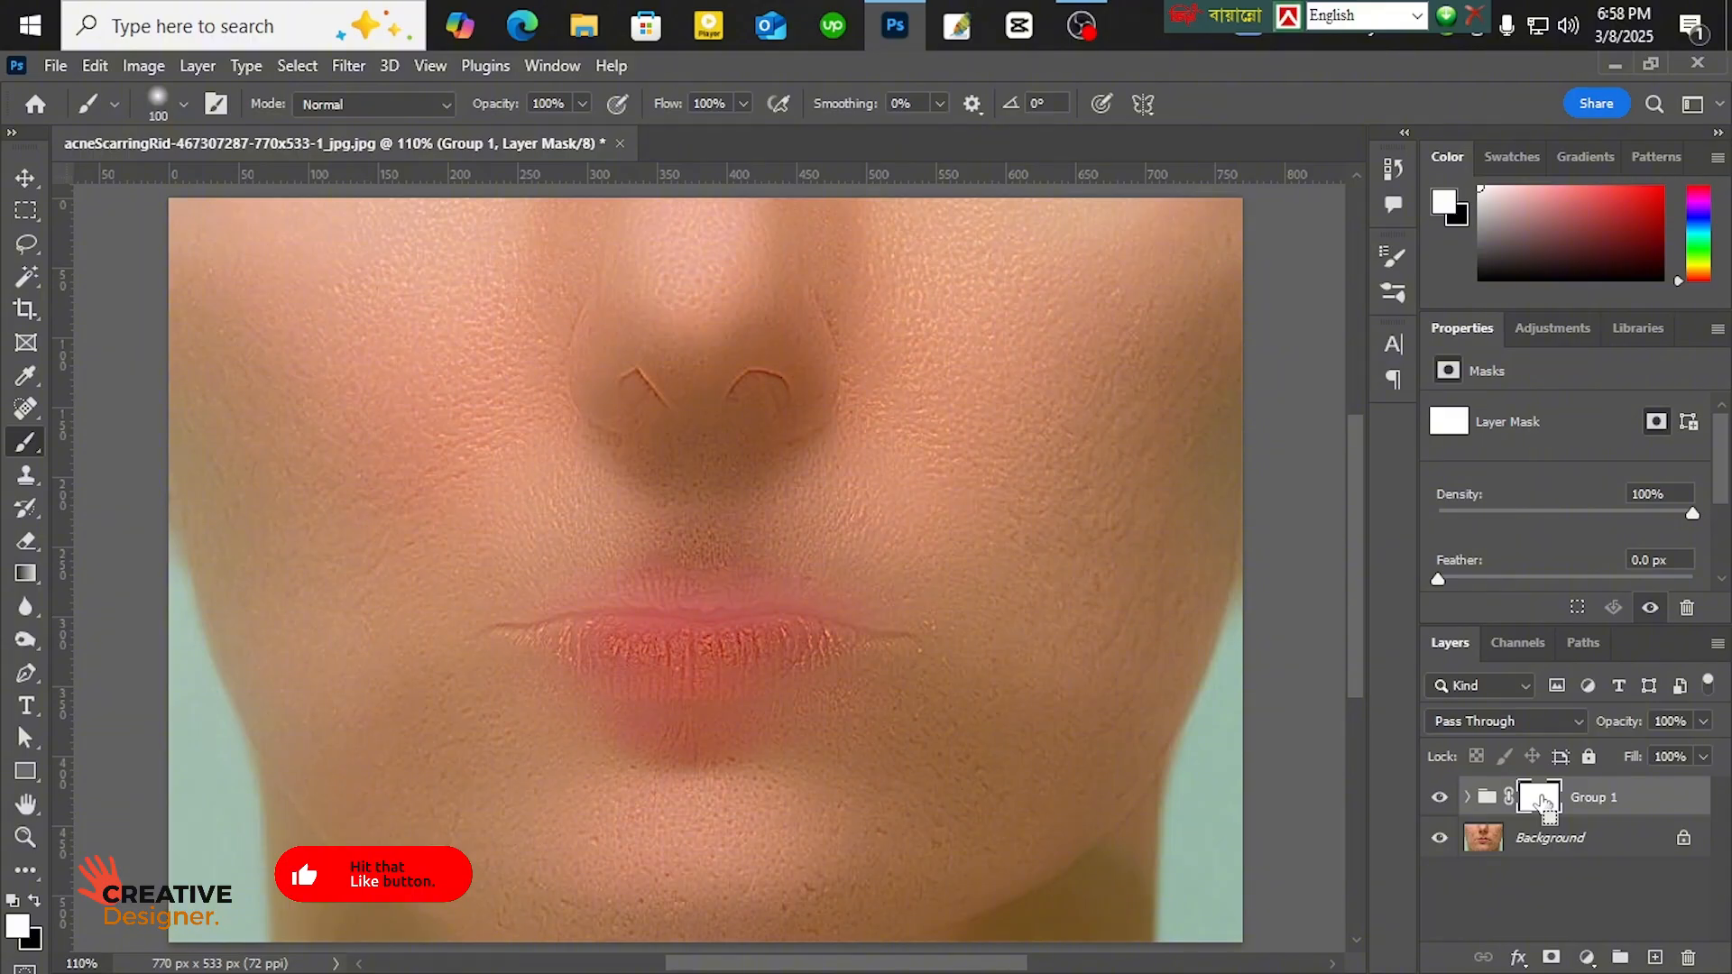
key(ctrl+i)
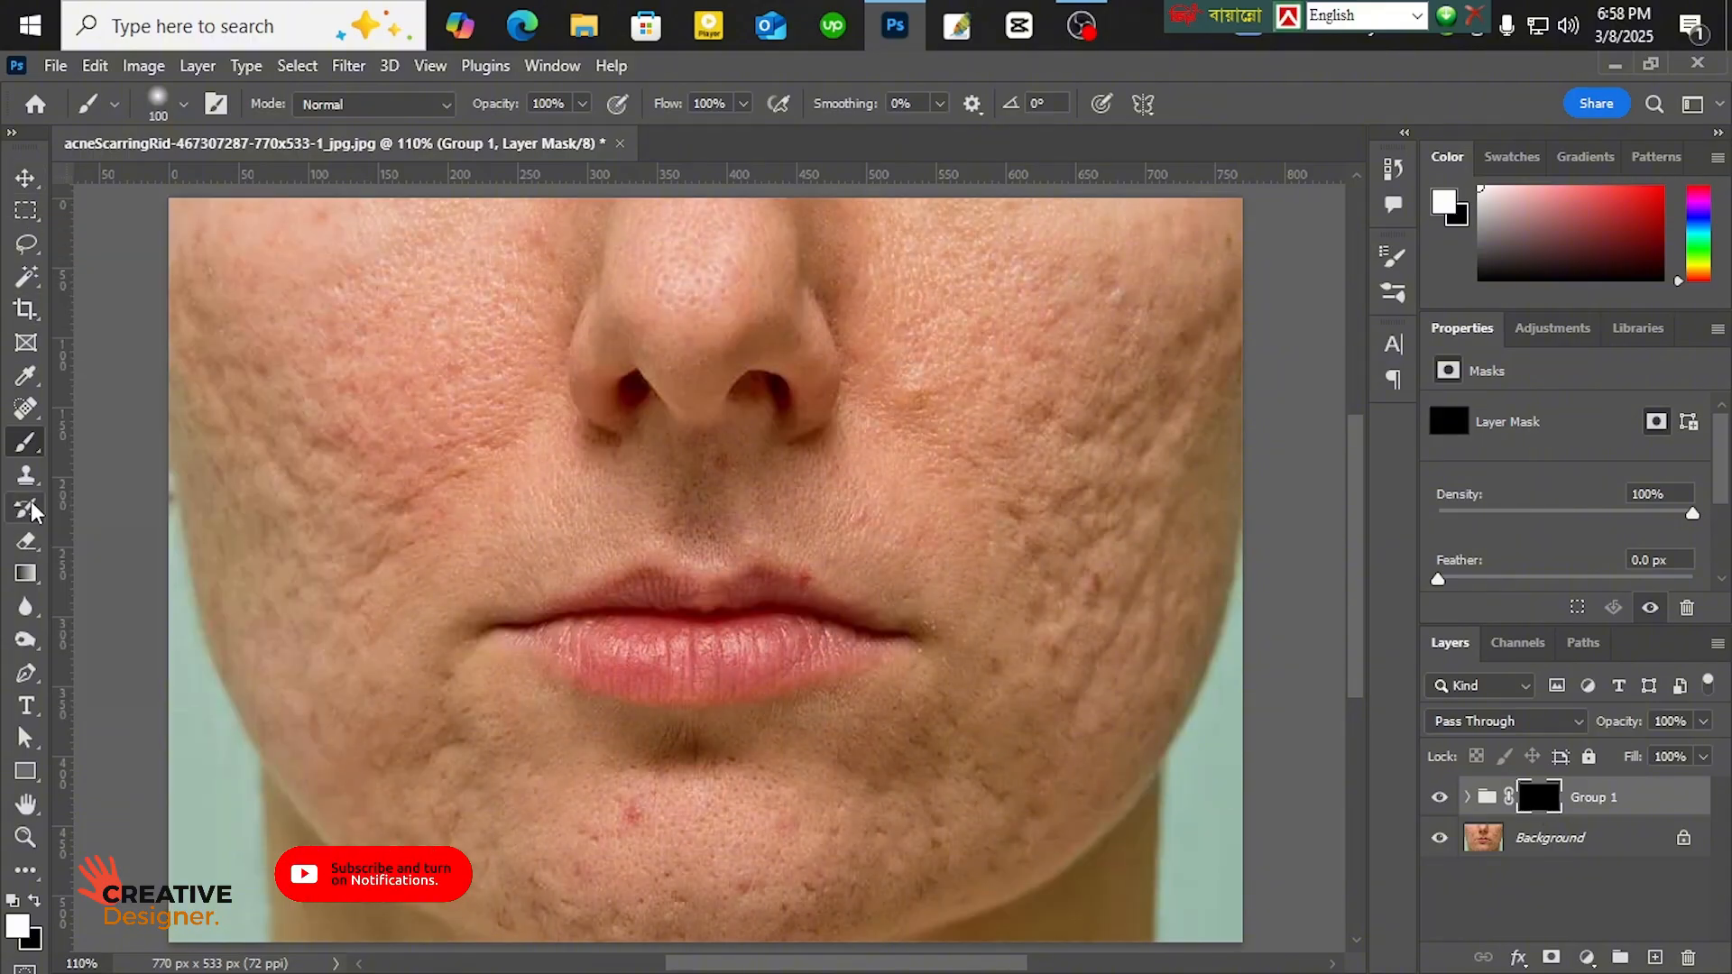
click(27, 541)
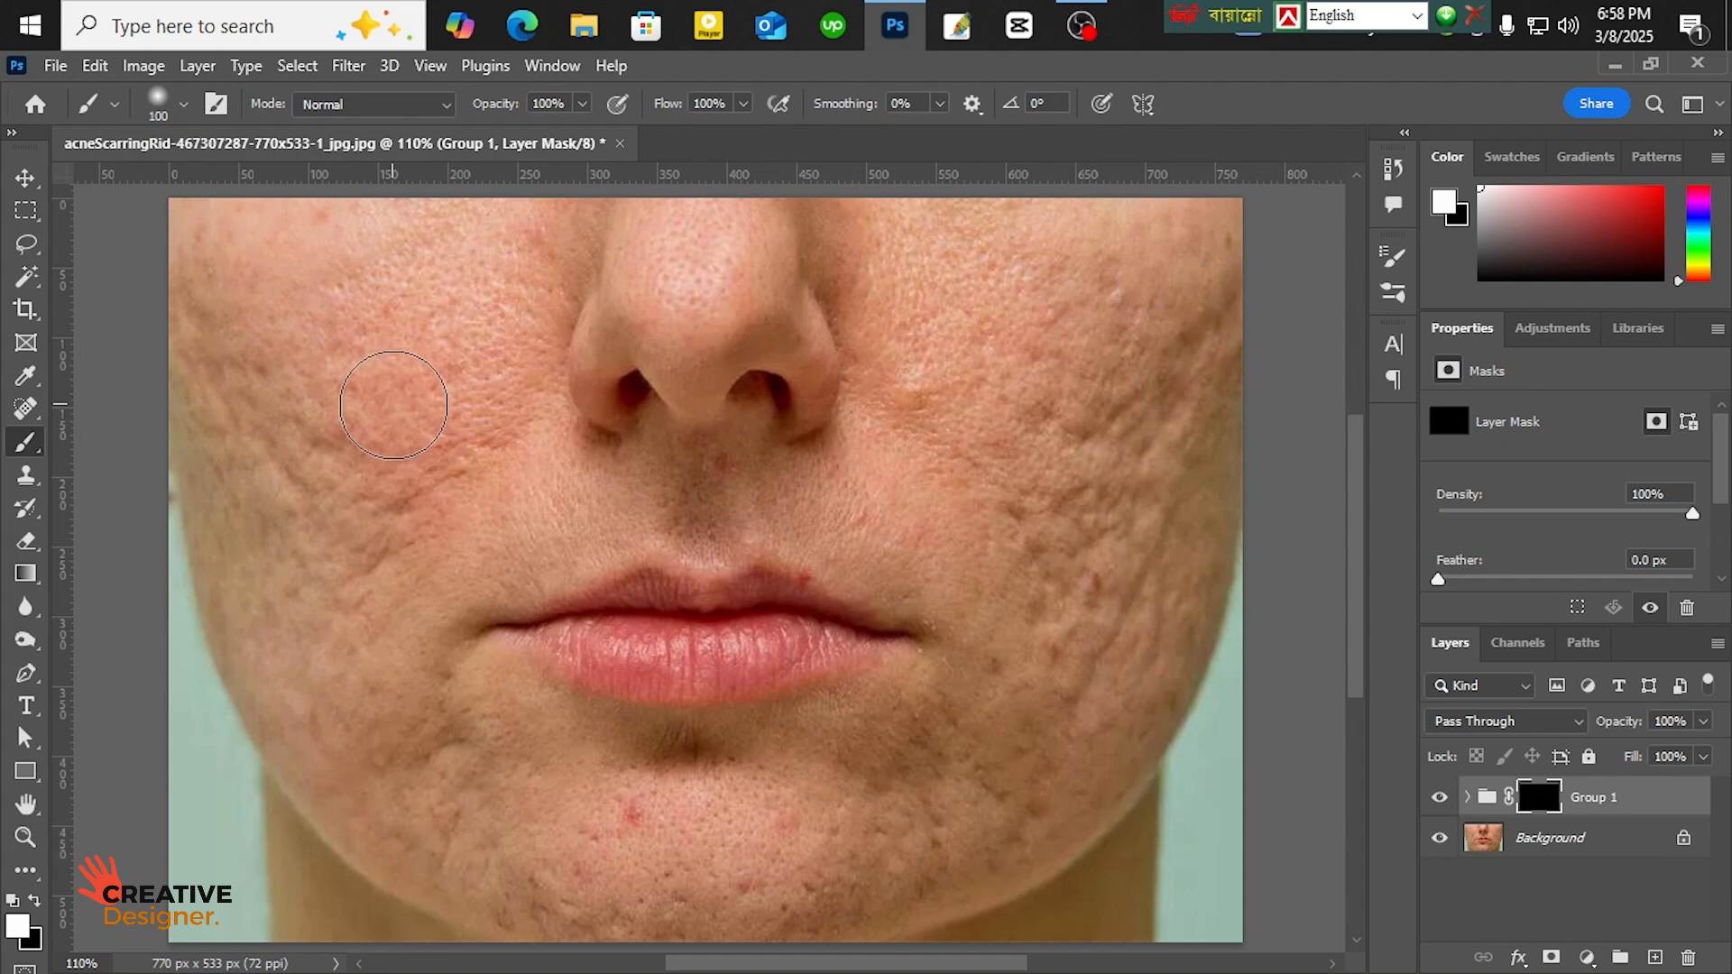
key(bracketleft)
key(bracketright)
key(bracketright)
key(bracketright)
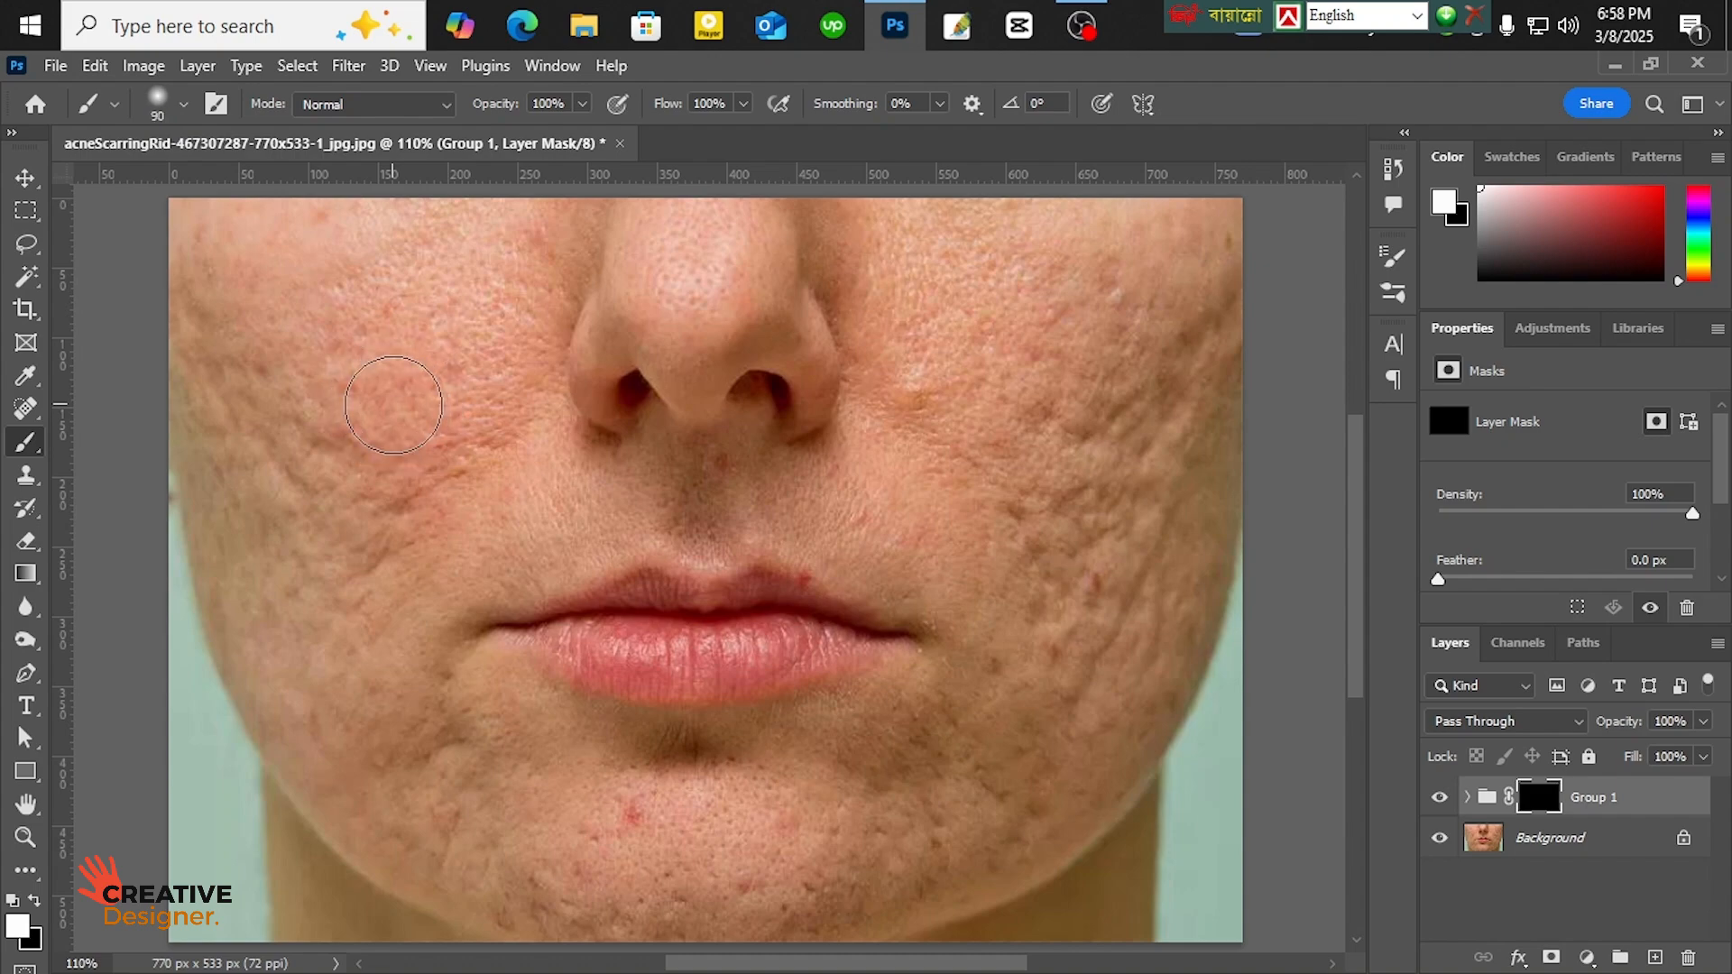
key(bracketleft)
key(bracketleft)
key(bracketright)
key(bracketright)
key(bracketright)
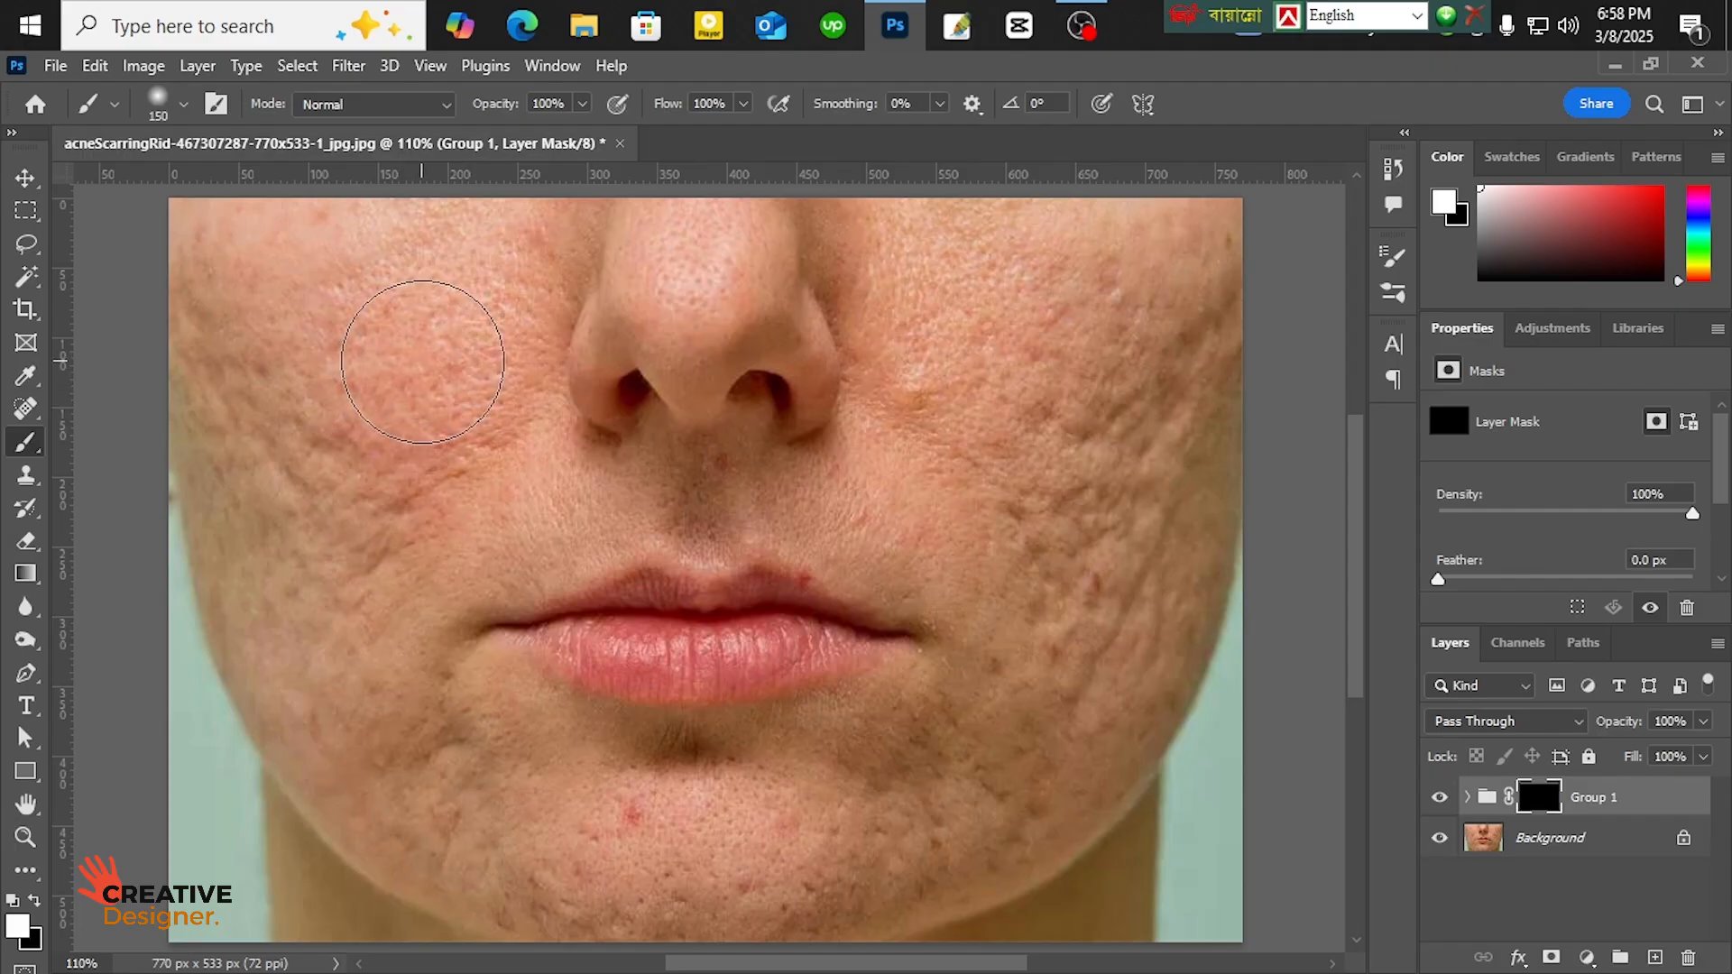
key(bracketleft)
key(bracketleft)
key(bracketleft)
key(bracketright)
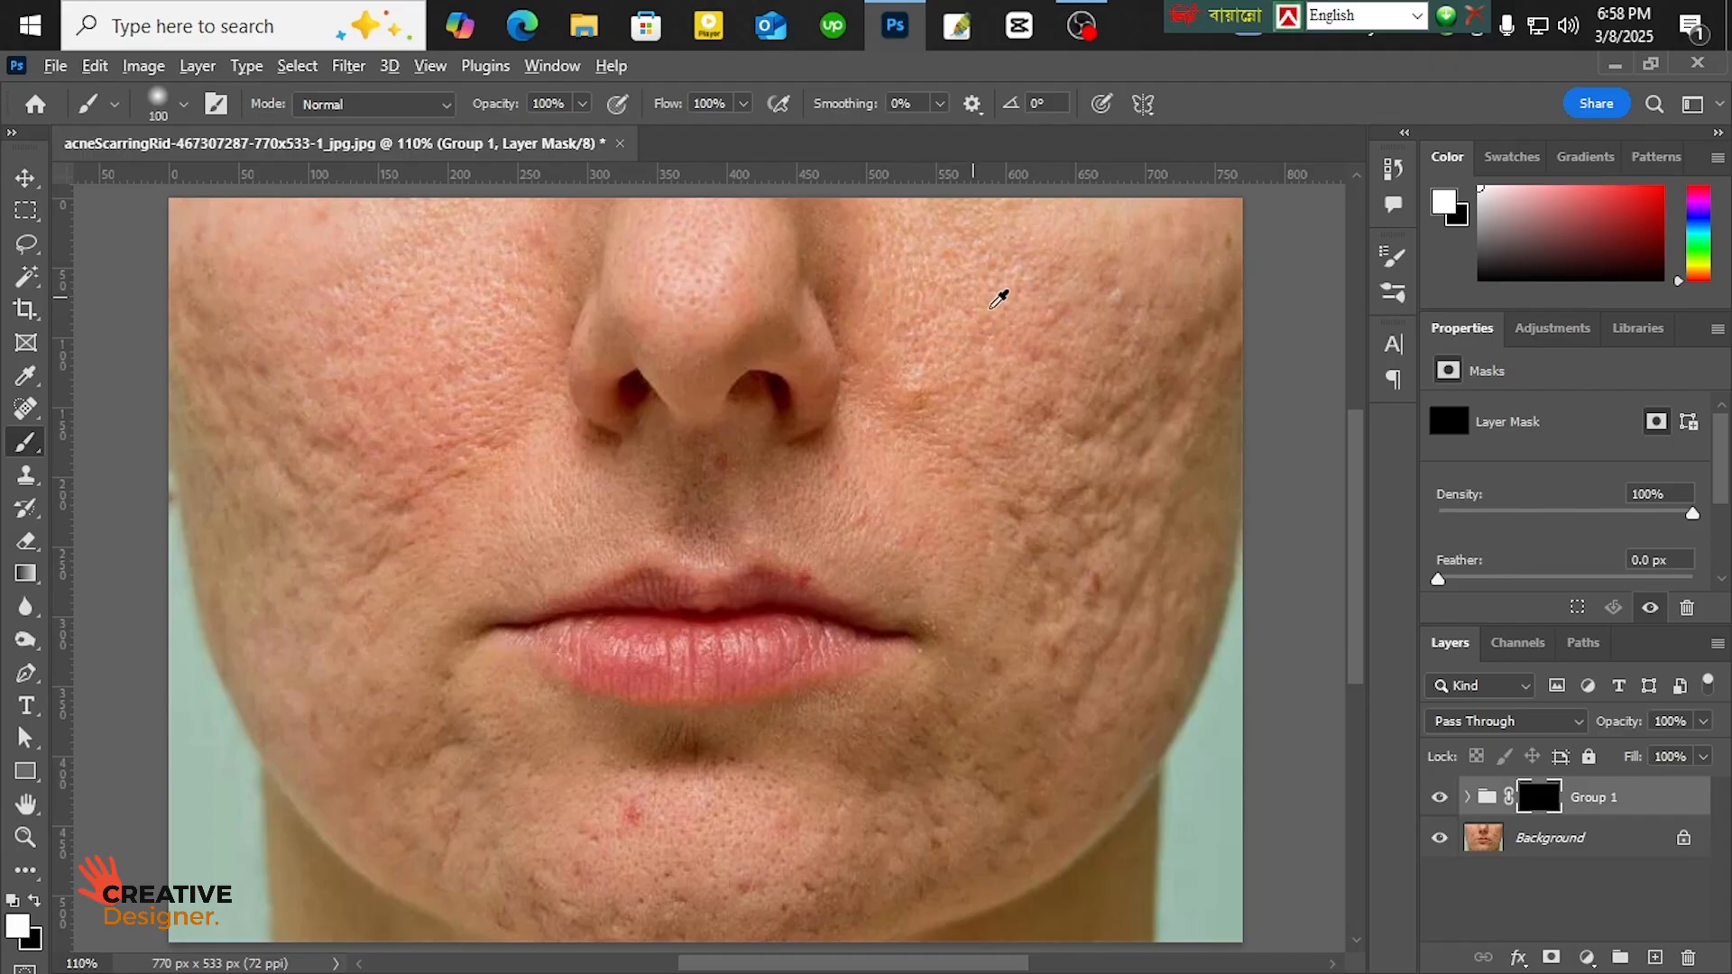
- Paint white on the Group 1 mask over the scarred cheek on the photo's right side with an 80 px brush
scroll(963, 311, up, 2)
drag(963, 310, 881, 355)
key(bracketleft)
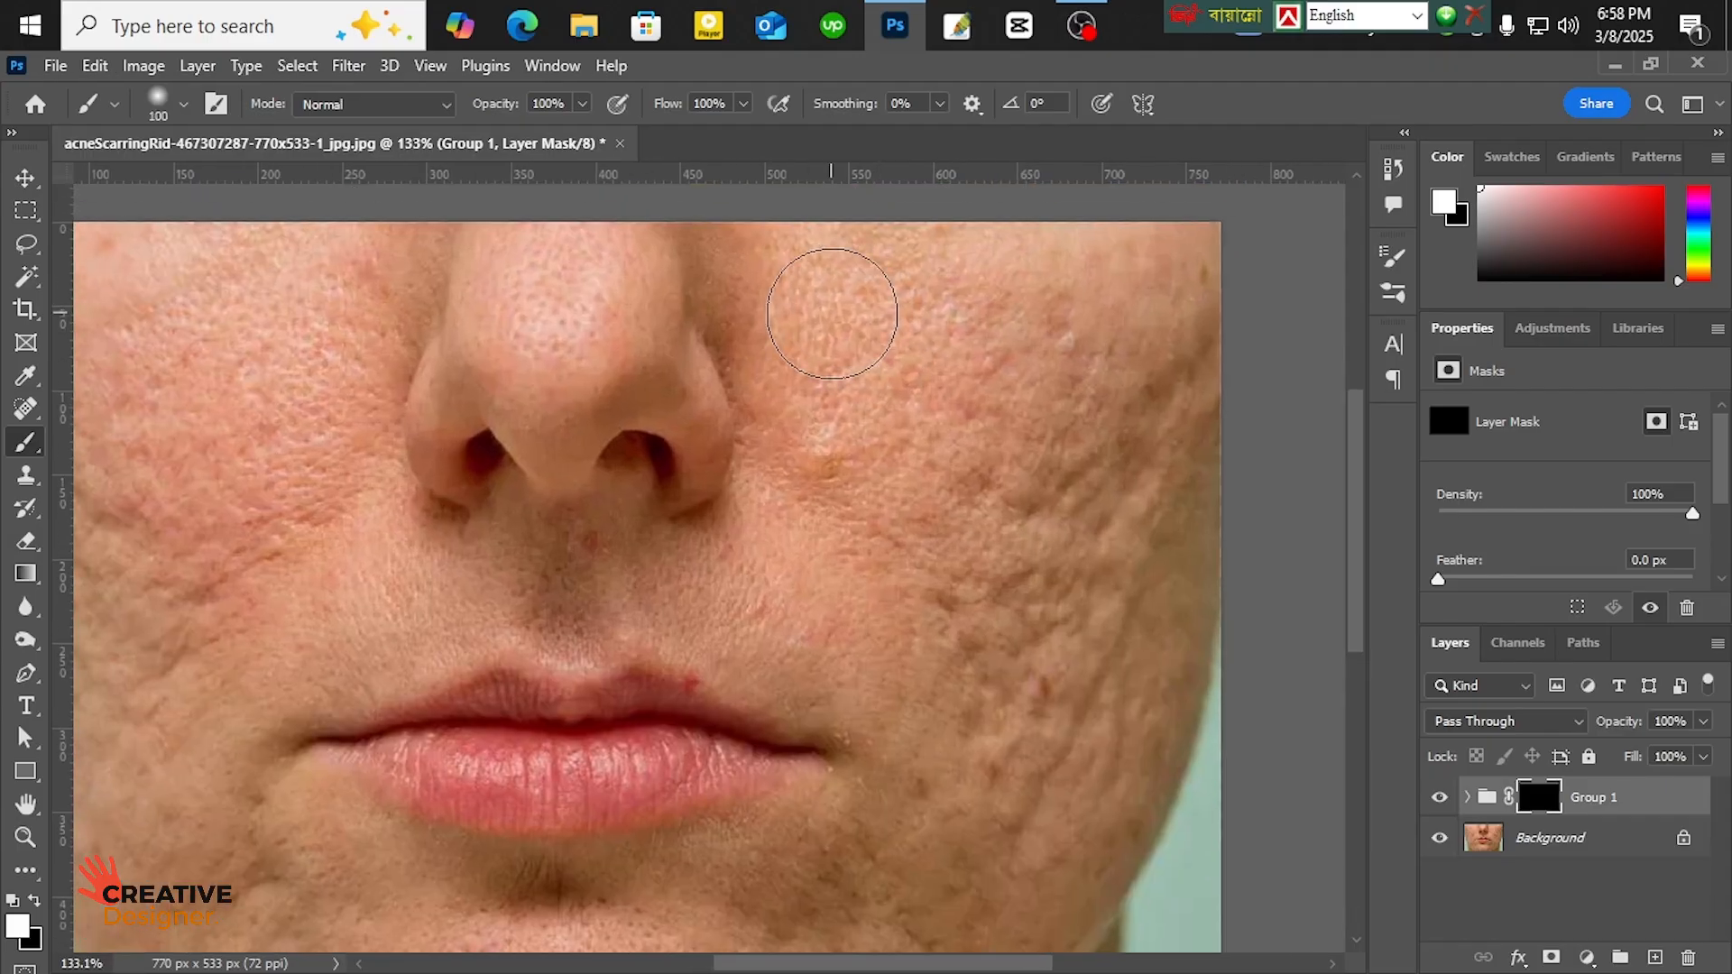
key(bracketleft)
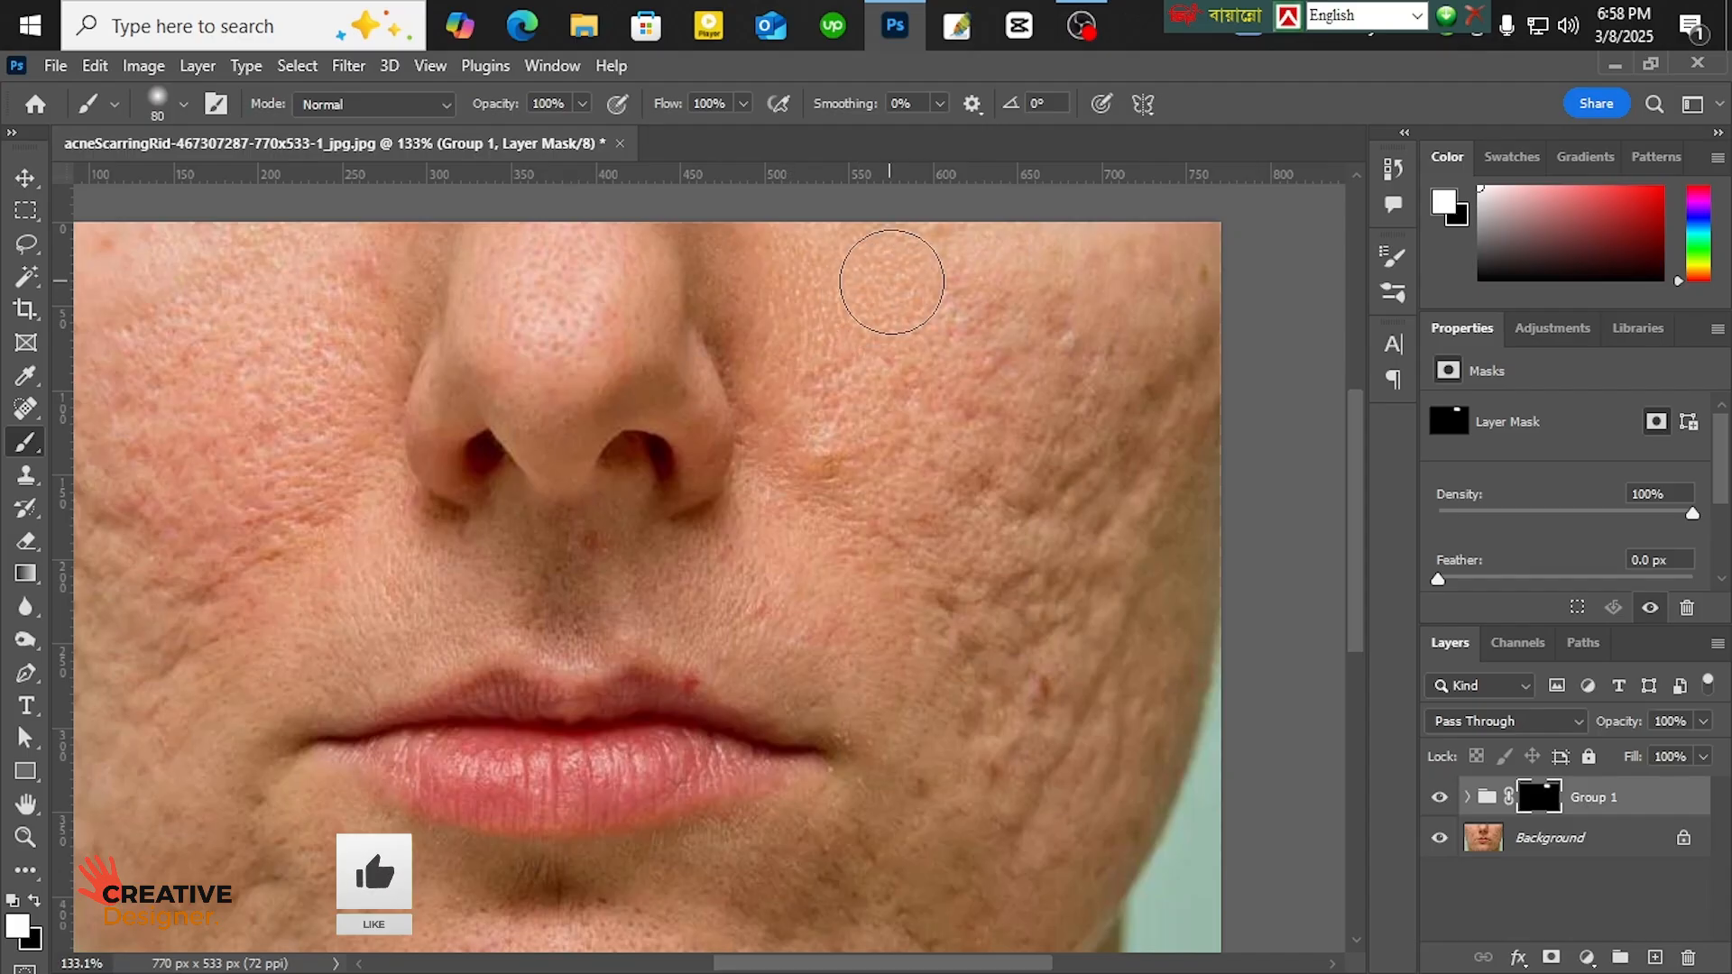
mouse_move(1044, 346)
mouse_down()
mouse_move(1077, 408)
mouse_move(1166, 377)
mouse_move(1162, 417)
mouse_move(1088, 521)
mouse_move(1017, 549)
mouse_move(851, 384)
mouse_move(820, 519)
mouse_move(883, 548)
mouse_move(970, 635)
mouse_move(998, 710)
mouse_move(1069, 655)
mouse_move(1078, 696)
mouse_move(1117, 656)
mouse_move(1099, 617)
mouse_move(1120, 632)
mouse_move(937, 344)
mouse_move(1002, 406)
mouse_move(1080, 267)
mouse_move(1213, 254)
mouse_move(1155, 419)
mouse_move(1146, 368)
mouse_move(990, 634)
mouse_up()
- Paint white on the Group 1 mask over the scarred skin of the lower jaw and chin below the lips
drag(975, 732, 1051, 456)
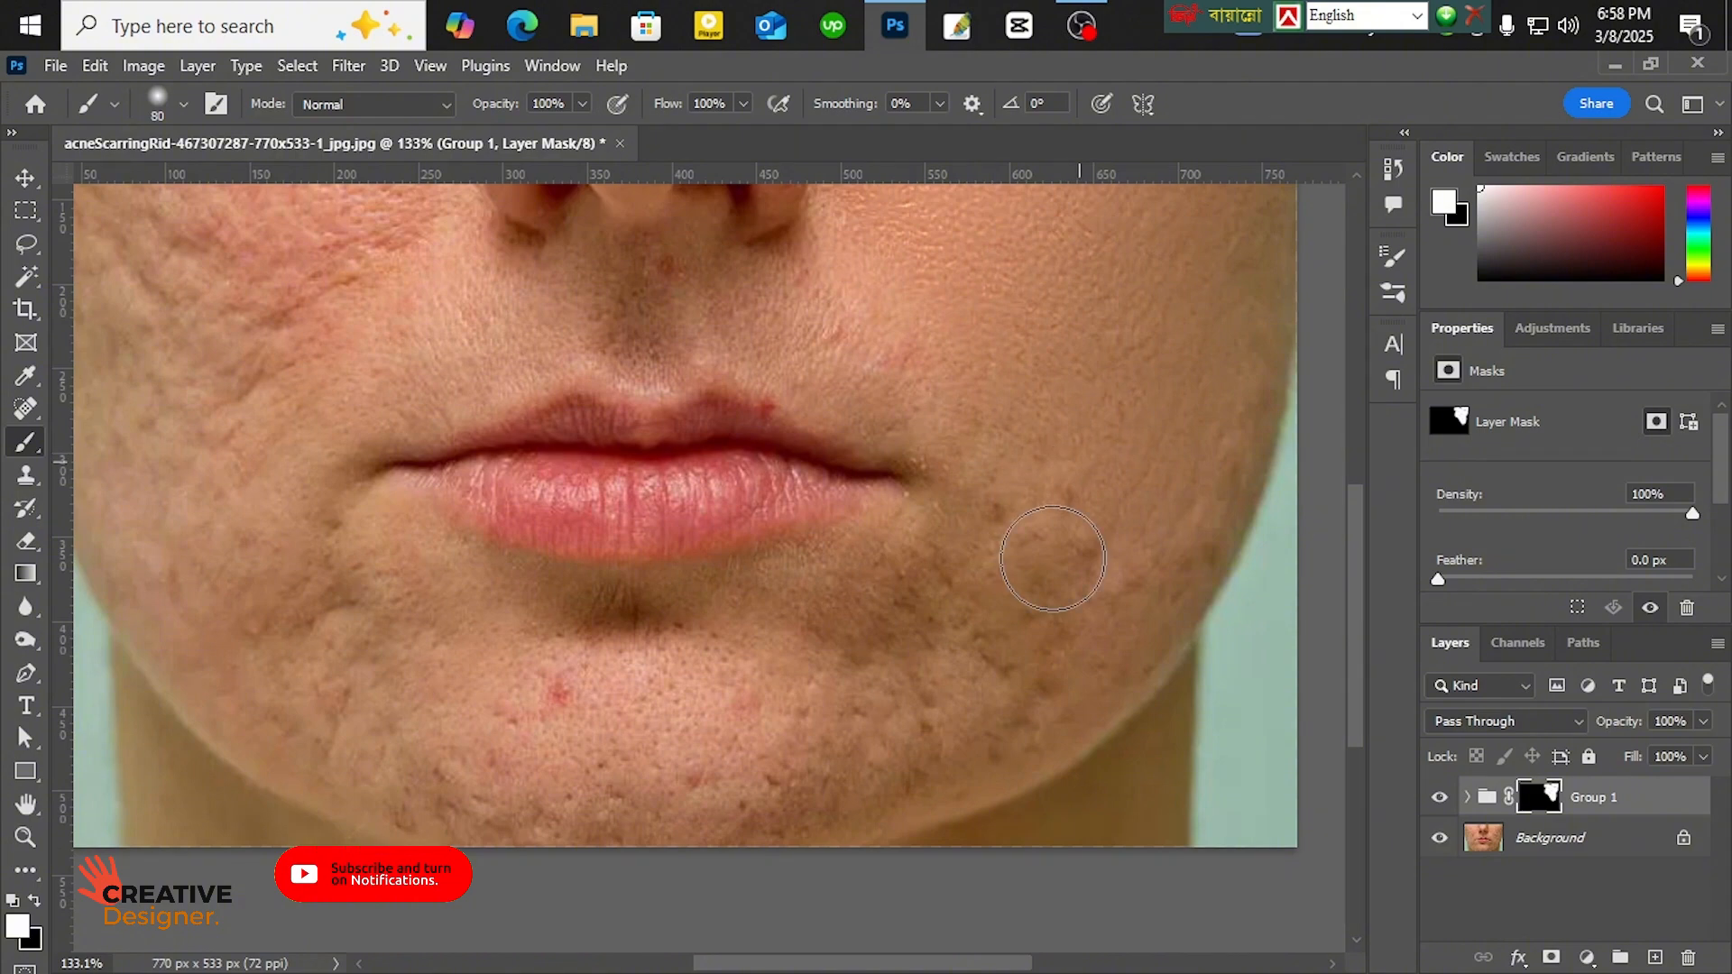
mouse_move(1051, 569)
mouse_down()
mouse_move(1052, 620)
mouse_move(1128, 550)
mouse_move(1111, 590)
mouse_move(1144, 541)
mouse_move(1076, 659)
mouse_move(882, 643)
mouse_move(1005, 571)
mouse_move(1014, 403)
mouse_move(813, 298)
mouse_move(898, 356)
mouse_move(1007, 295)
mouse_up()
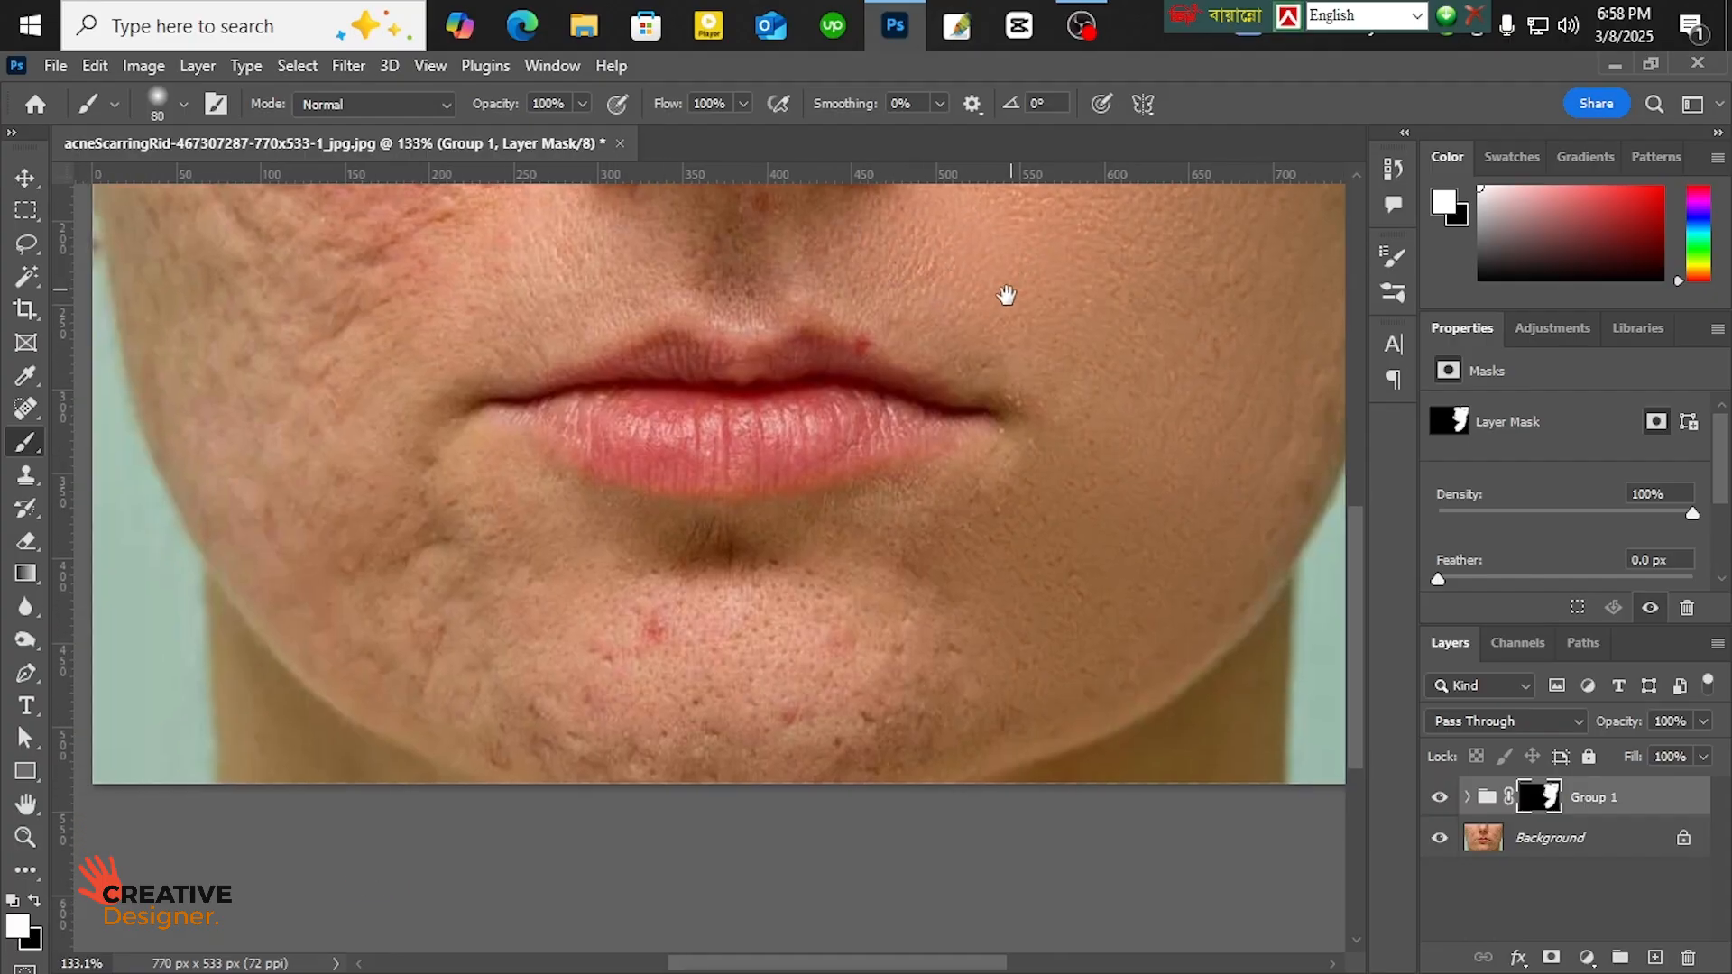
mouse_move(962, 637)
mouse_down()
mouse_move(774, 658)
mouse_move(797, 650)
mouse_move(605, 631)
mouse_move(880, 723)
mouse_move(620, 708)
mouse_move(558, 725)
mouse_move(452, 586)
mouse_move(504, 597)
mouse_move(514, 573)
mouse_move(483, 533)
mouse_move(458, 558)
mouse_move(355, 478)
mouse_move(423, 614)
mouse_move(375, 597)
mouse_move(399, 640)
mouse_move(274, 486)
mouse_move(310, 557)
mouse_up()
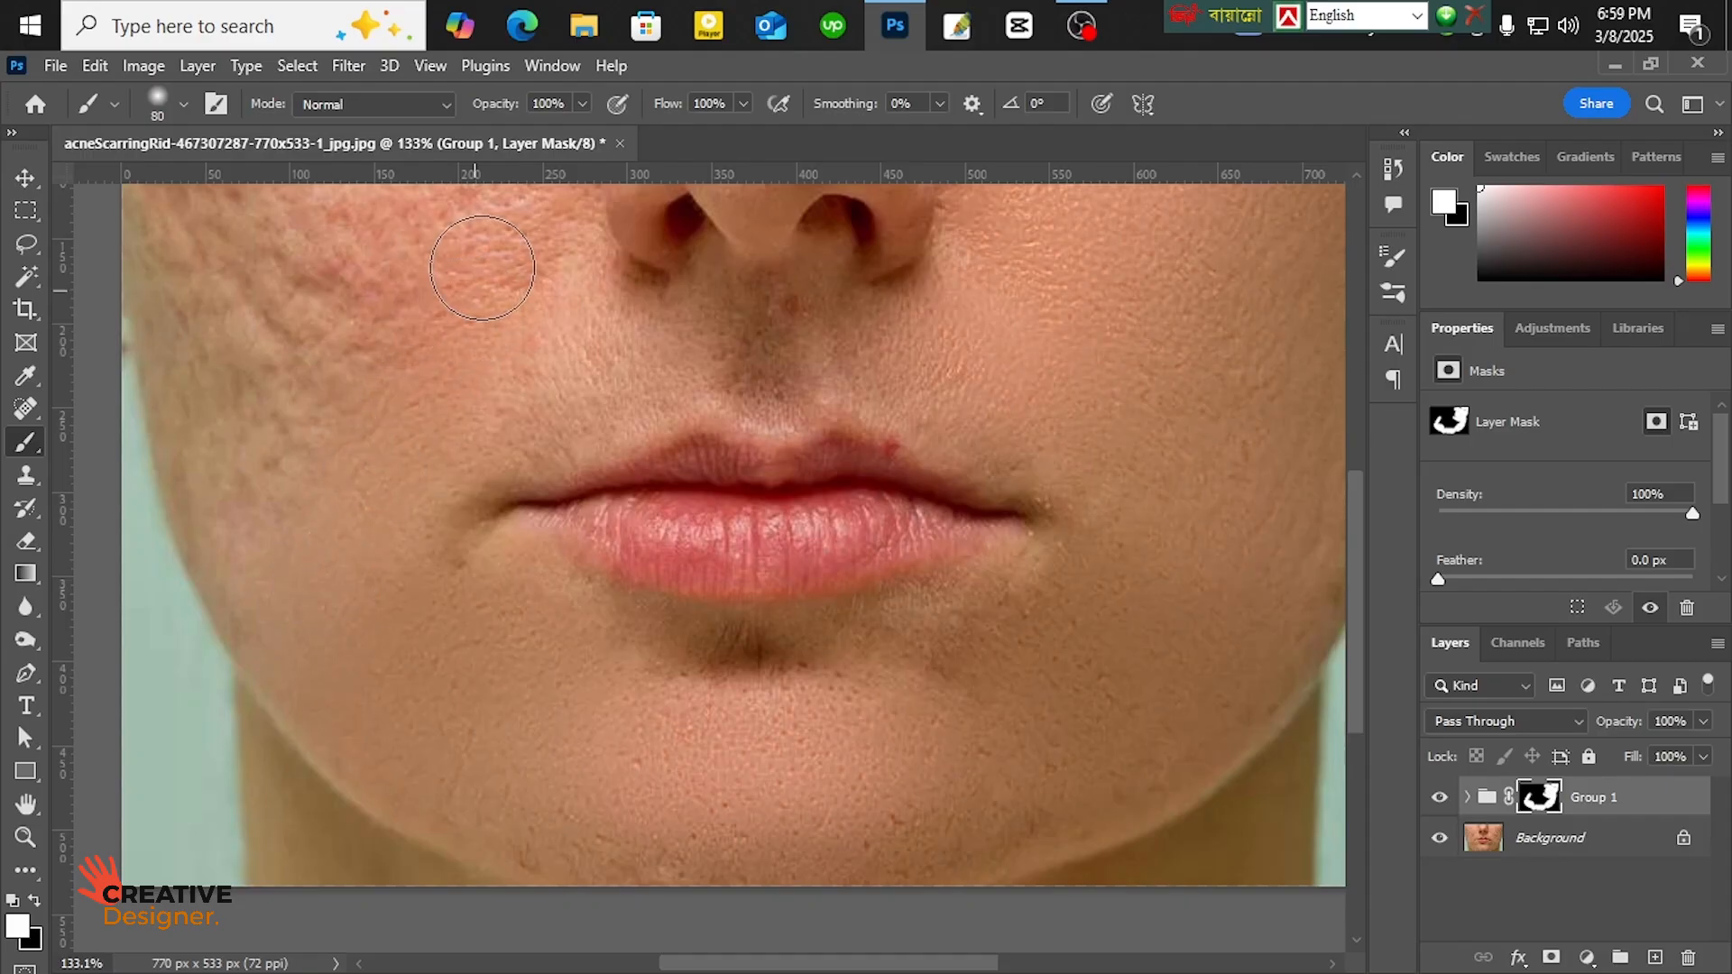
- Paint white on the Group 1 mask over the scarred cheek on the photo's left side, out to the face edge
drag(475, 270, 436, 425)
drag(448, 303, 529, 344)
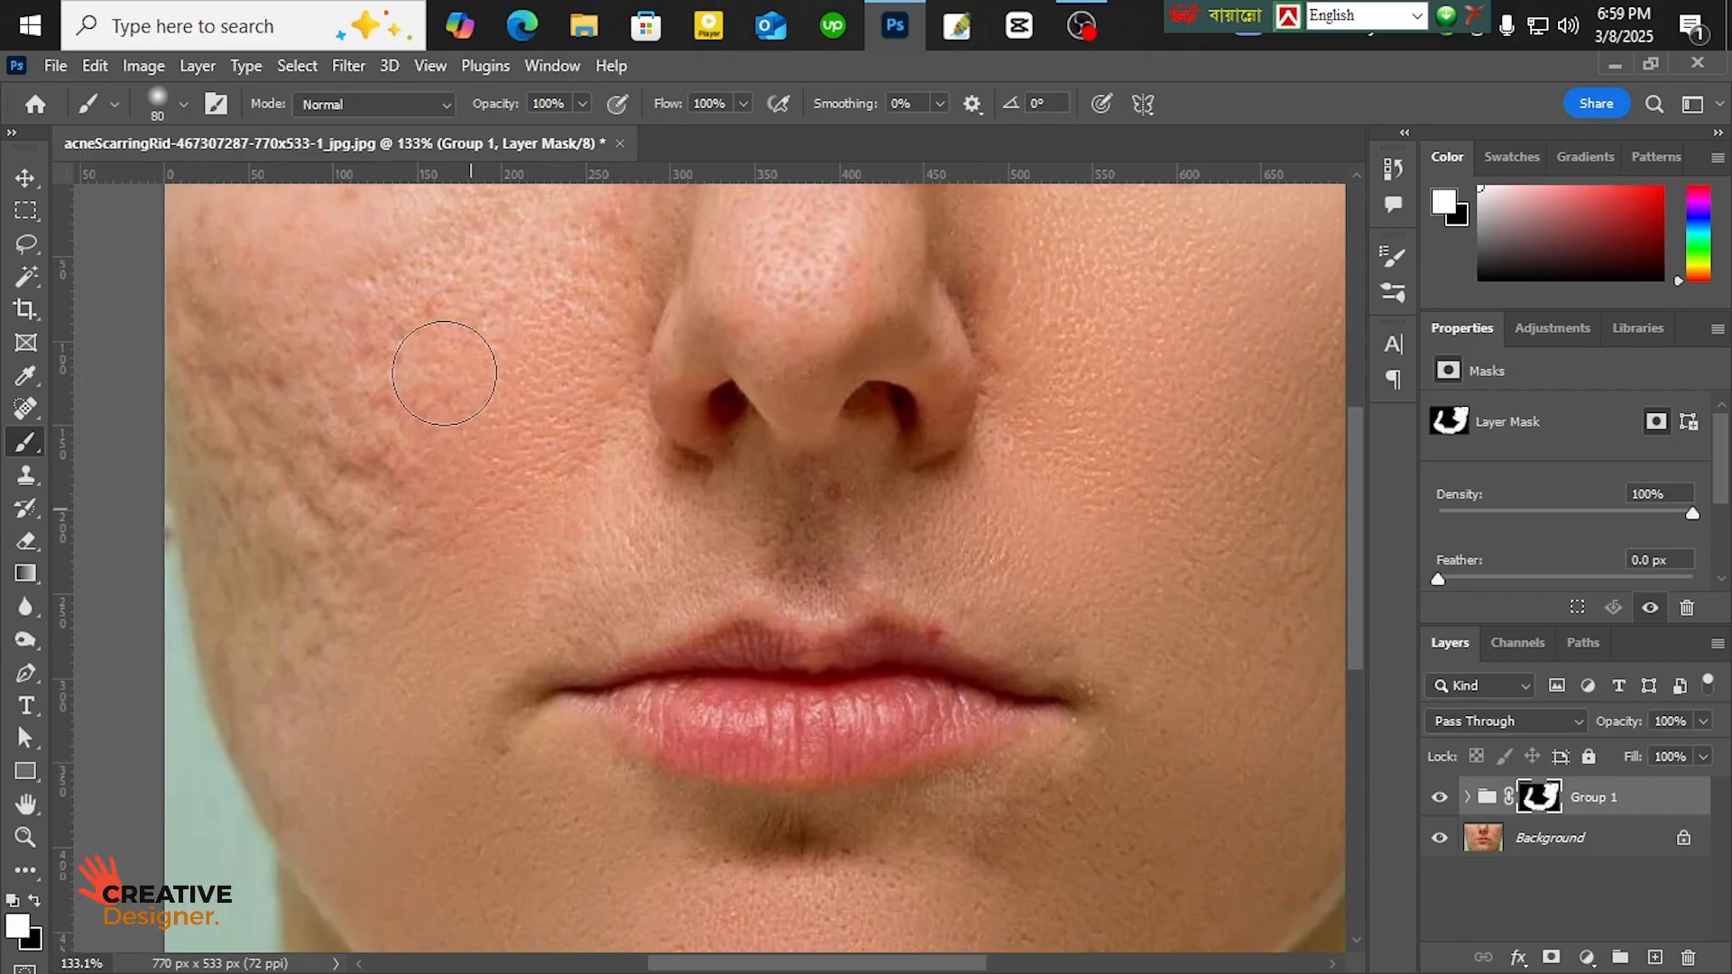
mouse_move(318, 615)
mouse_down()
mouse_move(313, 680)
mouse_move(277, 396)
mouse_move(323, 308)
mouse_move(478, 268)
mouse_up()
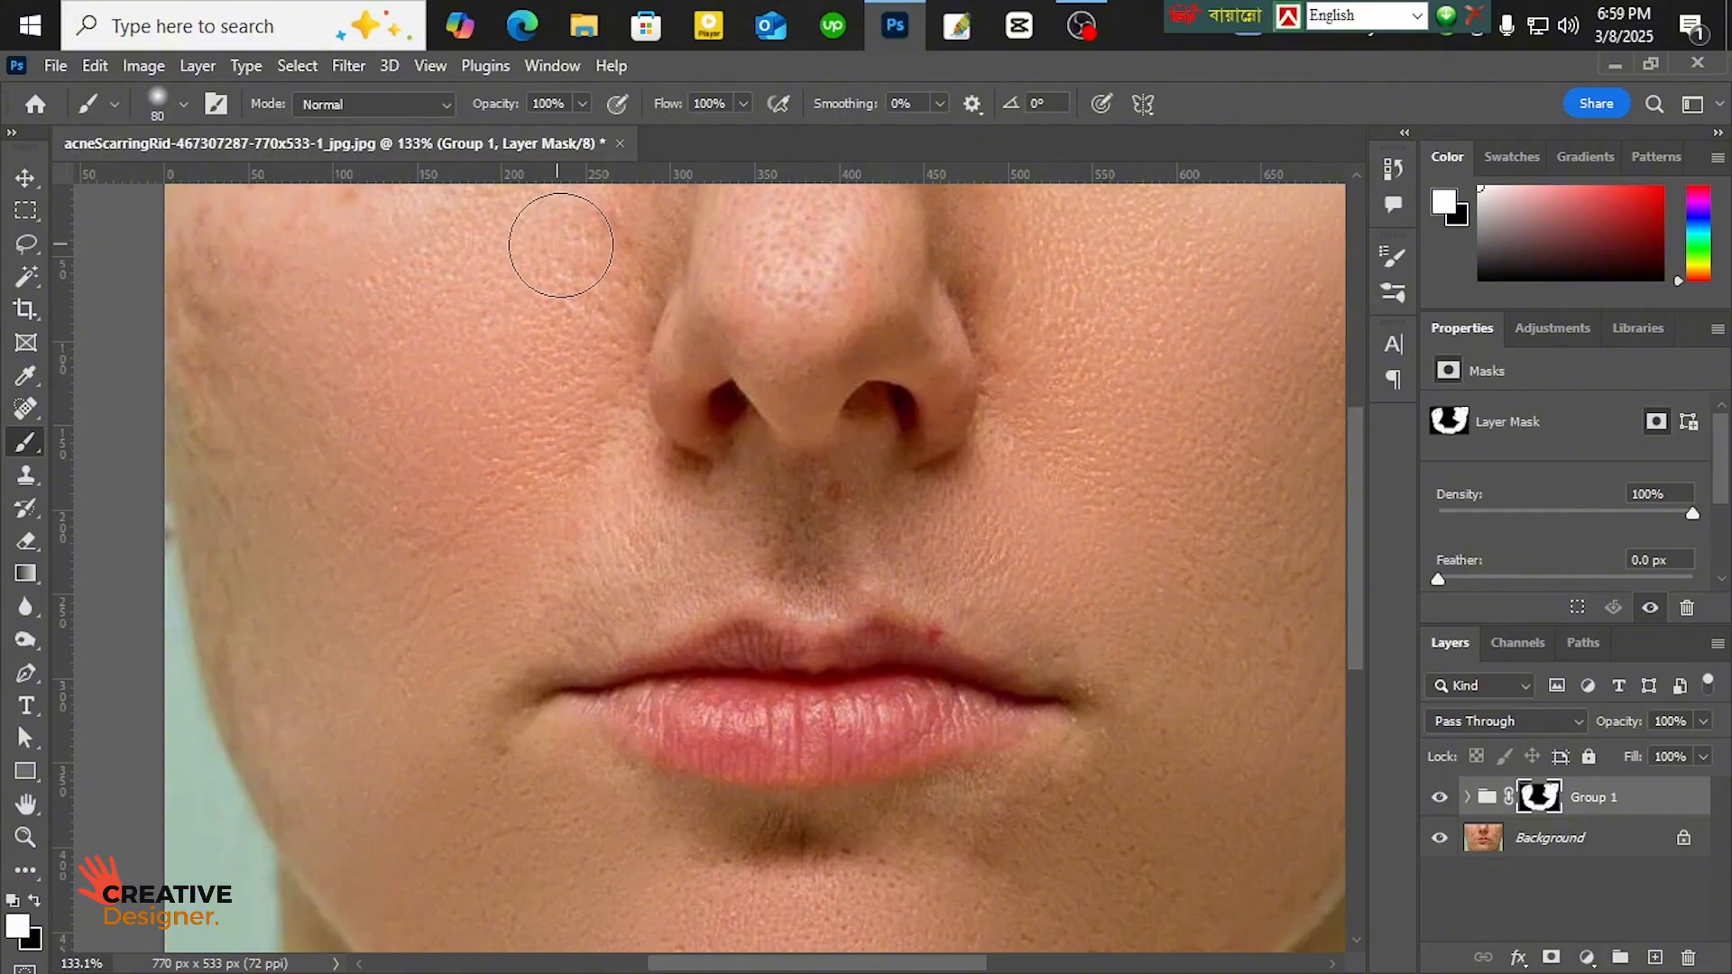
drag(367, 311, 423, 356)
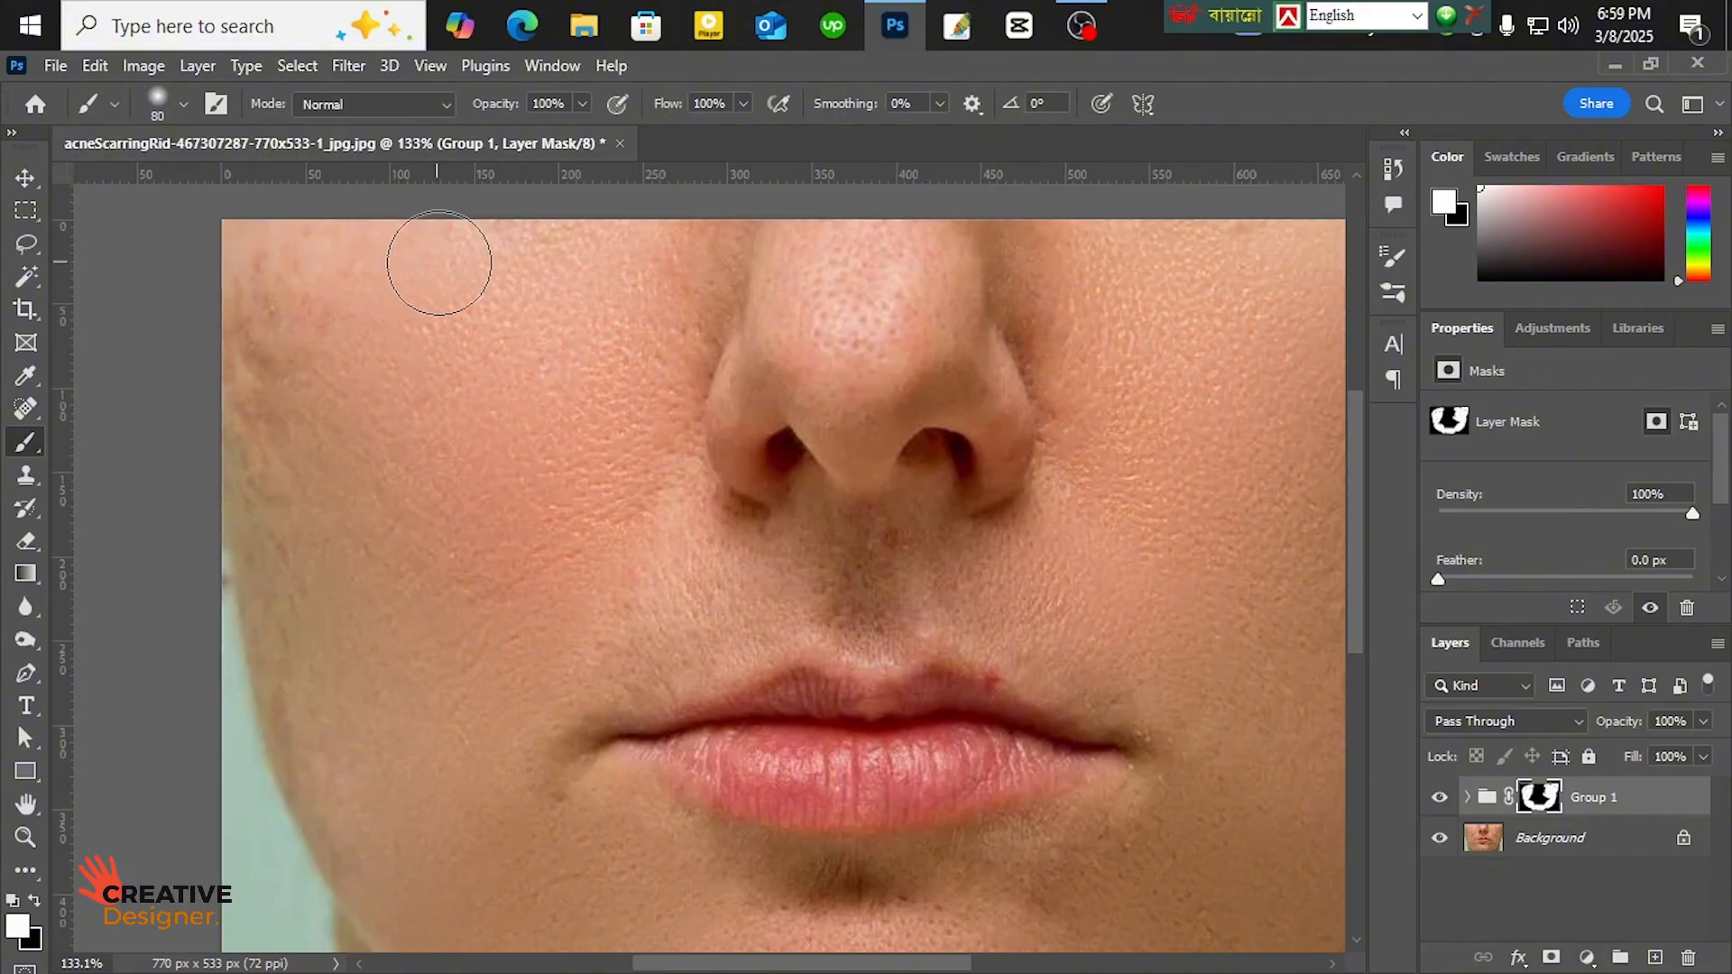
mouse_move(437, 258)
mouse_down()
mouse_move(287, 263)
mouse_move(280, 613)
mouse_move(316, 652)
mouse_up()
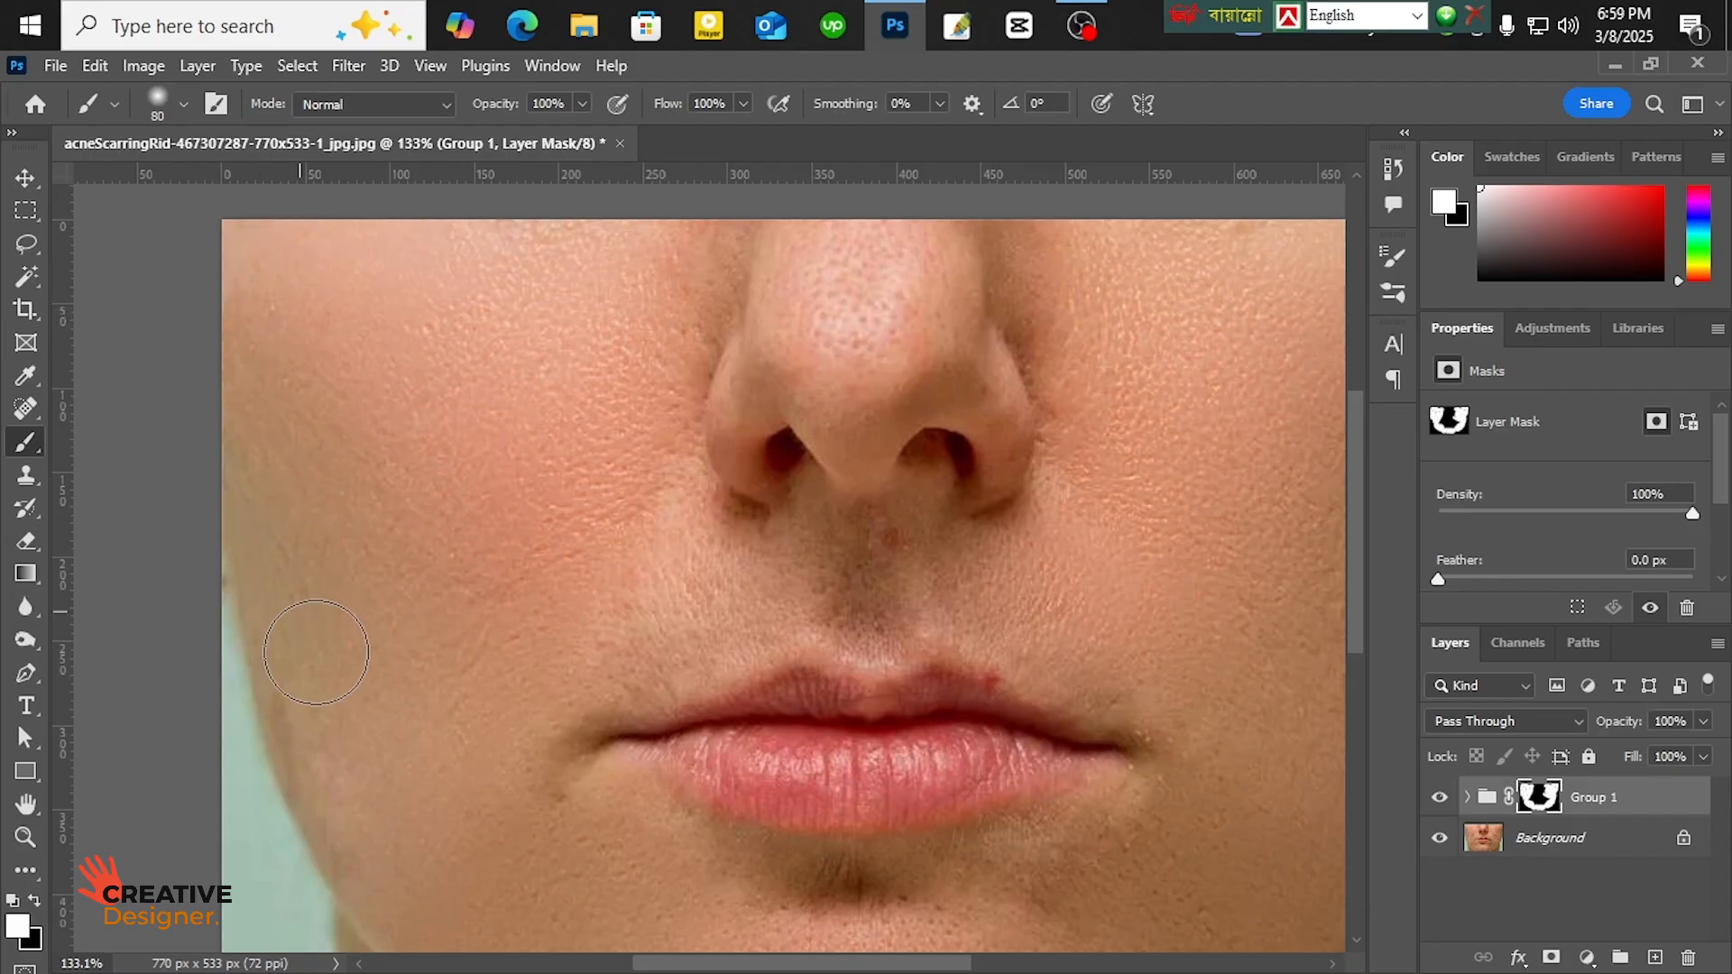
drag(418, 723, 356, 557)
drag(442, 515, 356, 634)
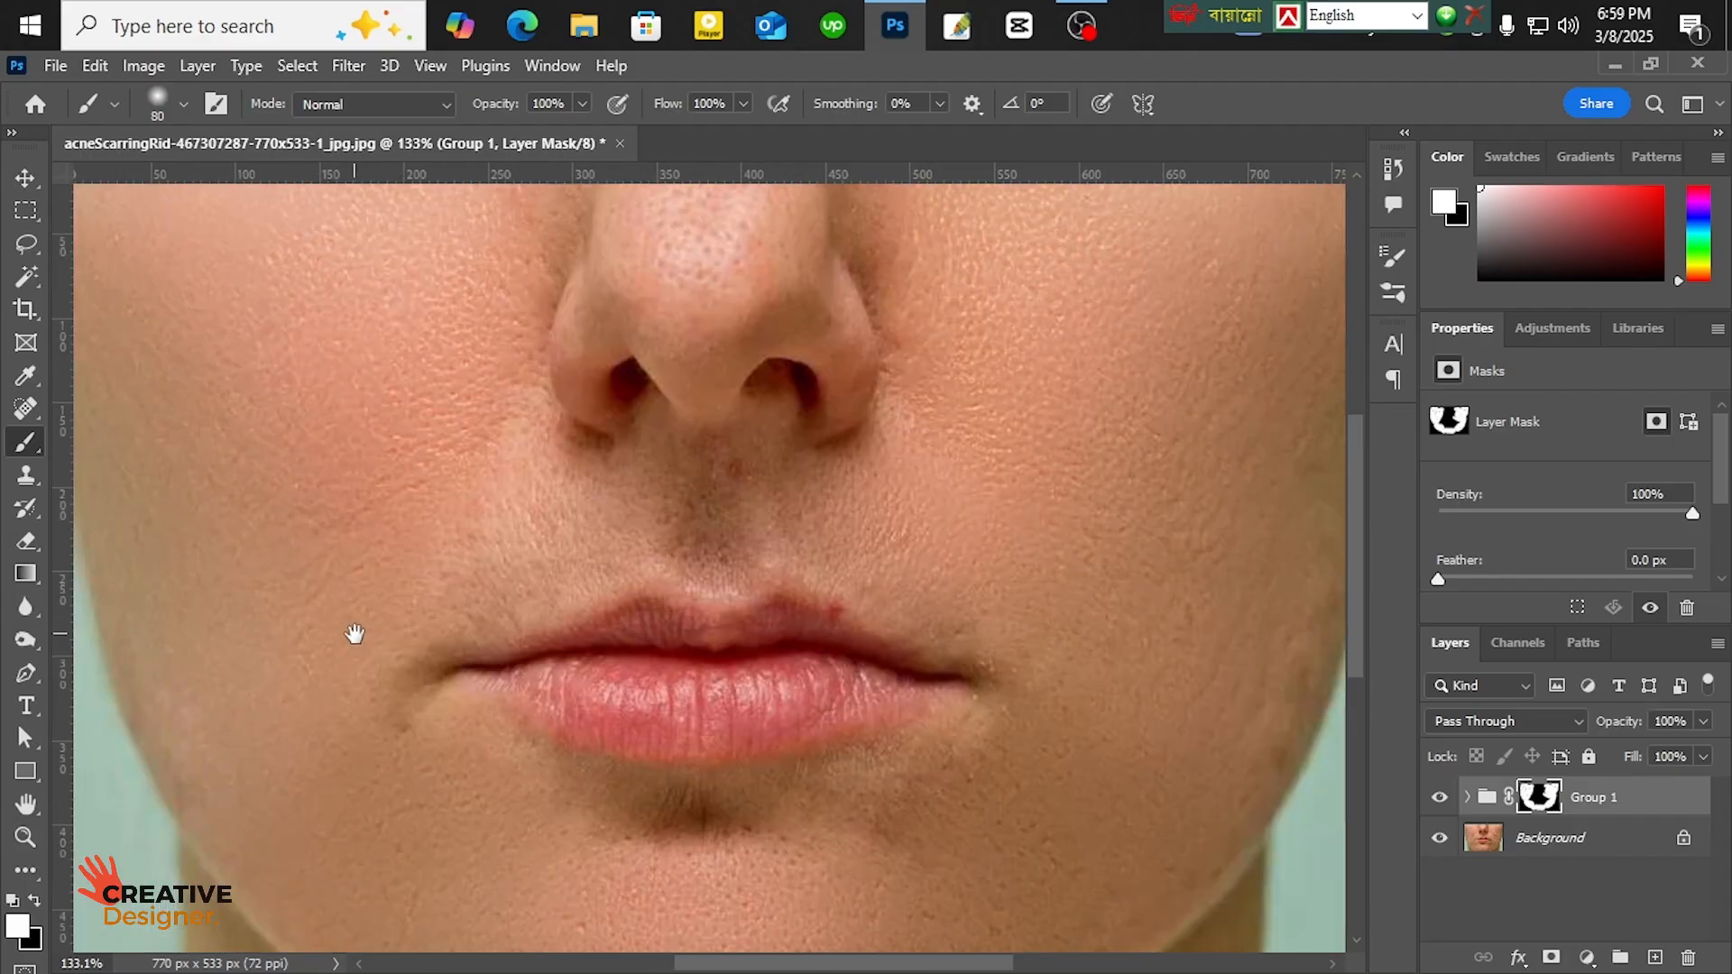
- Paint white on the Group 1 mask over the red blemishes under the nose and on the upper lip edge with a 25 px brush
scroll(799, 524, up, 5)
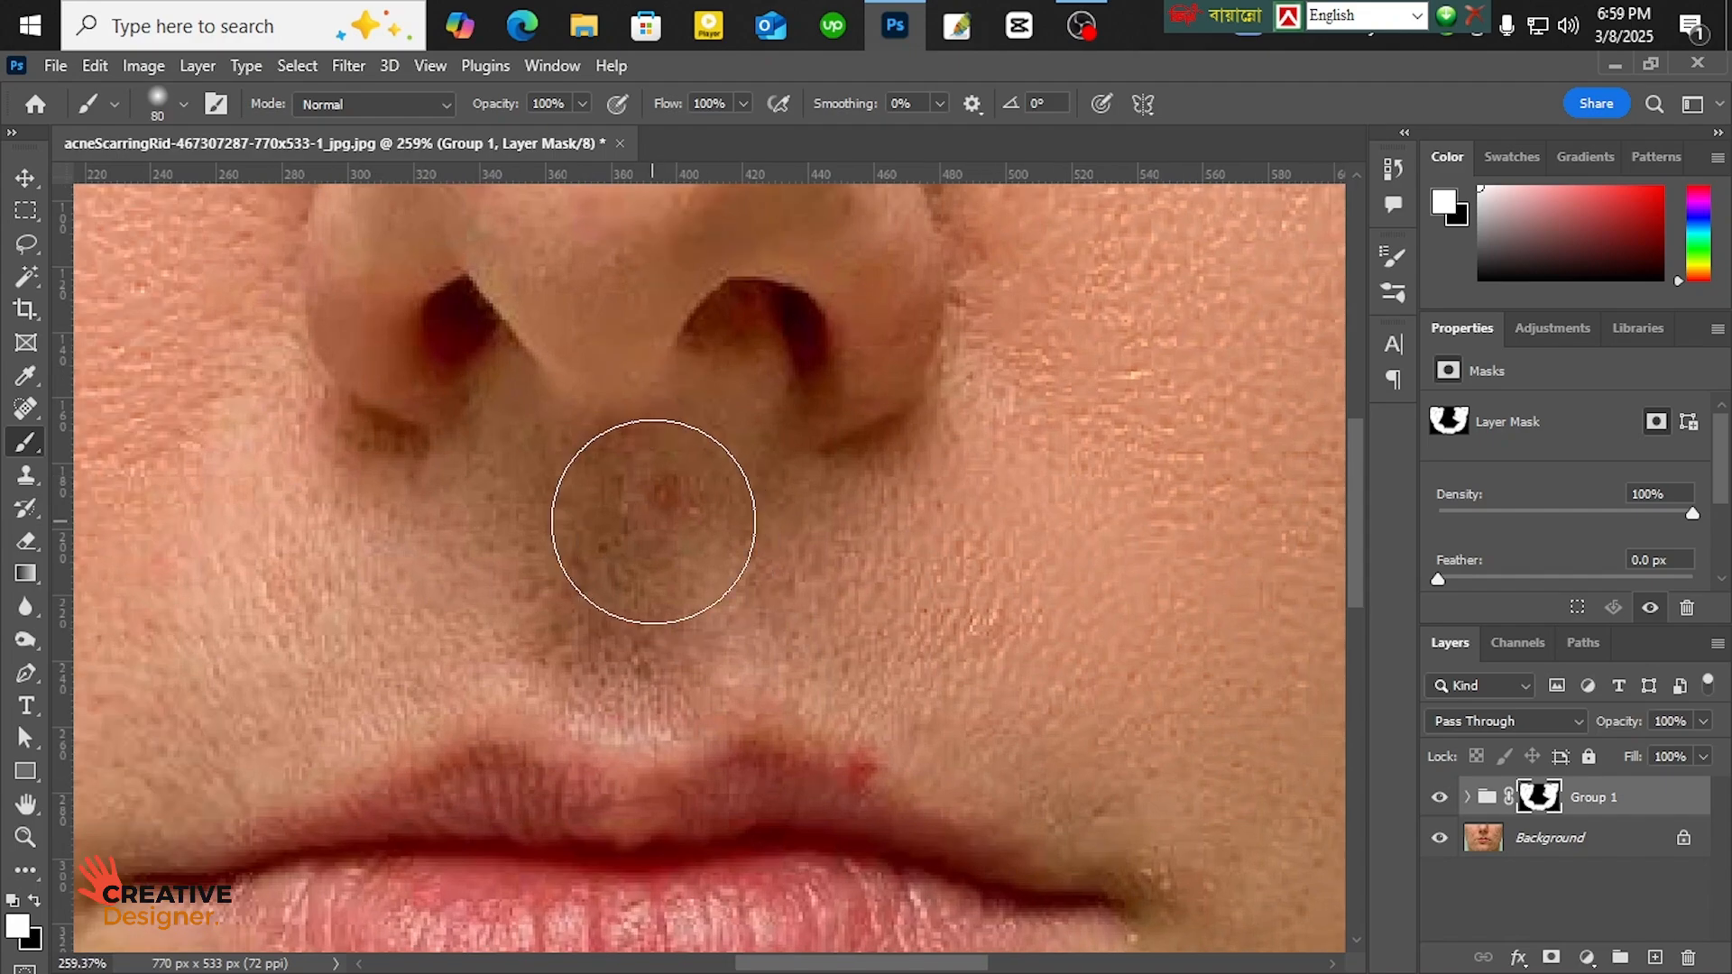
key(bracketleft)
key(bracketleft)
key(bracketleft)
key(bracketleft)
key(bracketleft)
key(bracketleft)
key(bracketleft)
key(bracketleft)
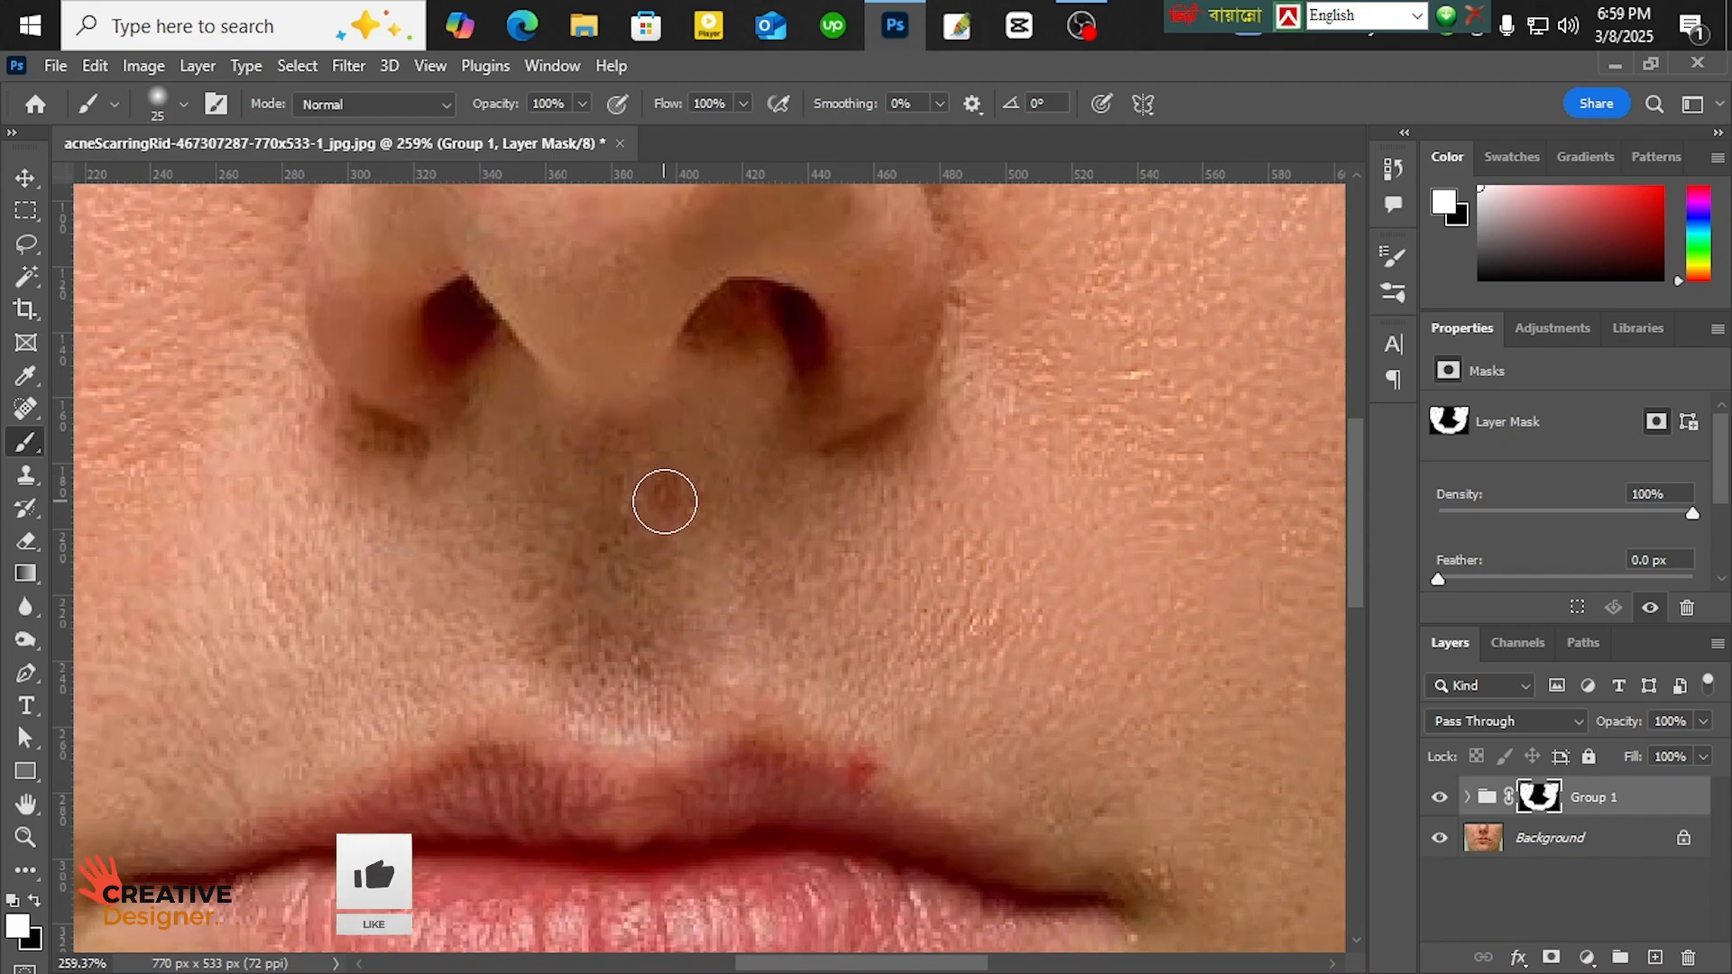
key(bracketleft)
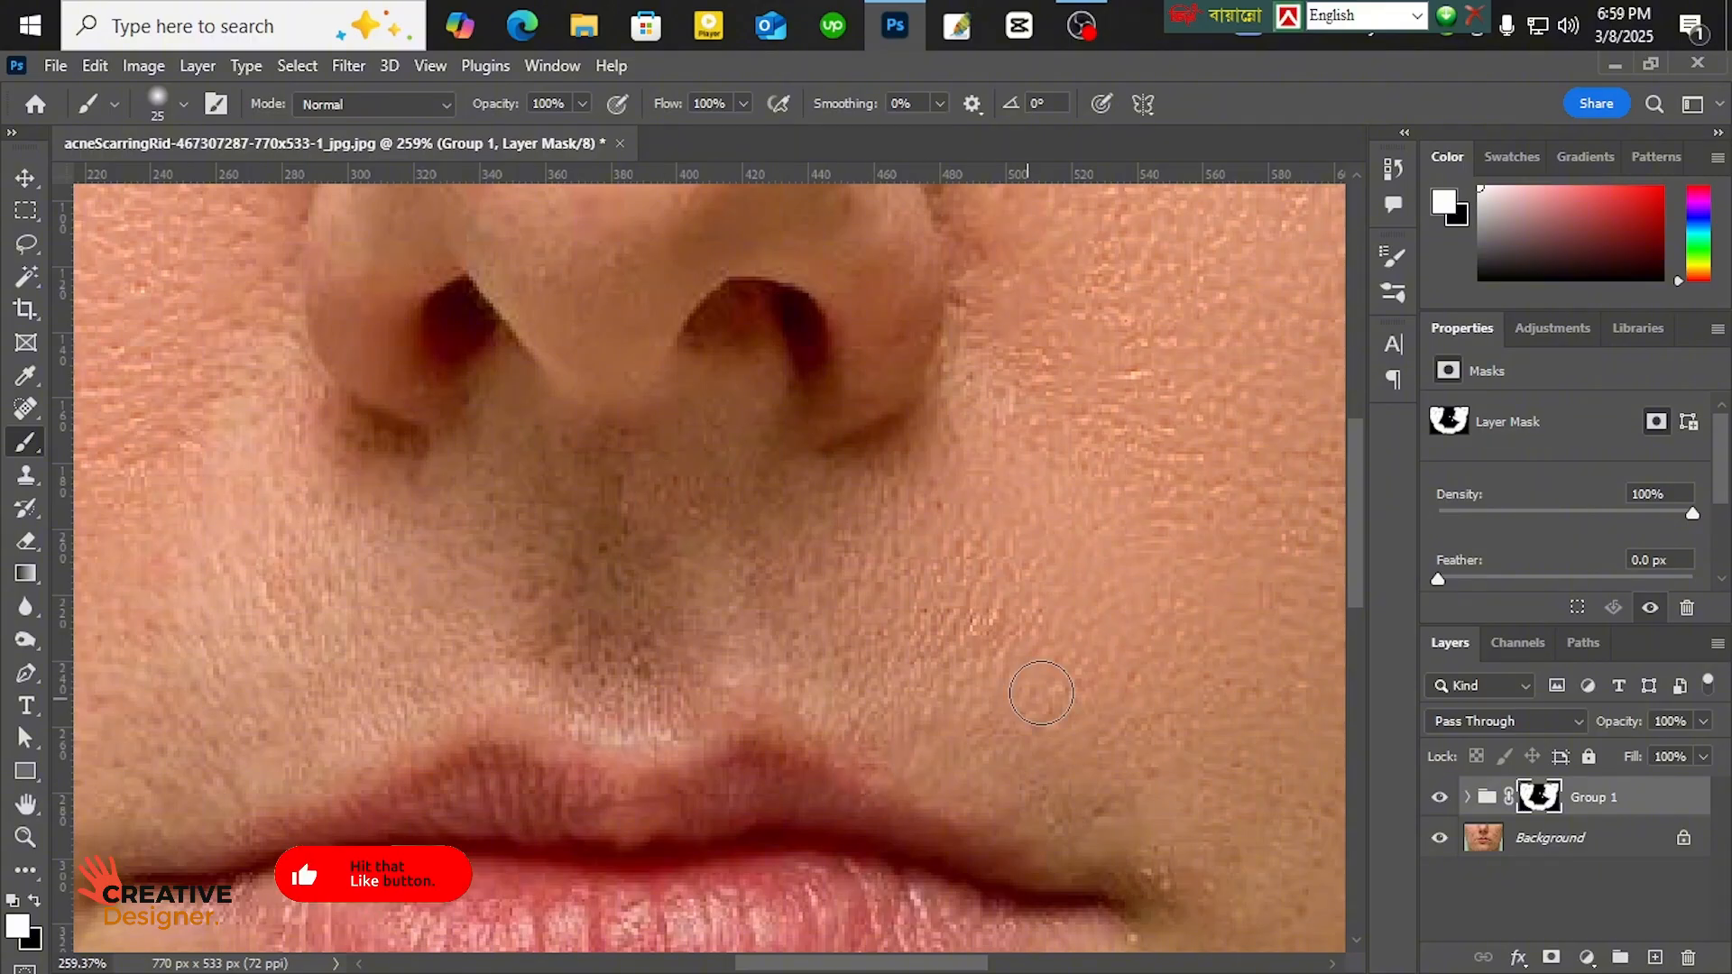
- Paint white on the Group 1 mask along the remaining blemished jaw edge on the photo's right side with a 50 px brush
scroll(1040, 693, down, 6)
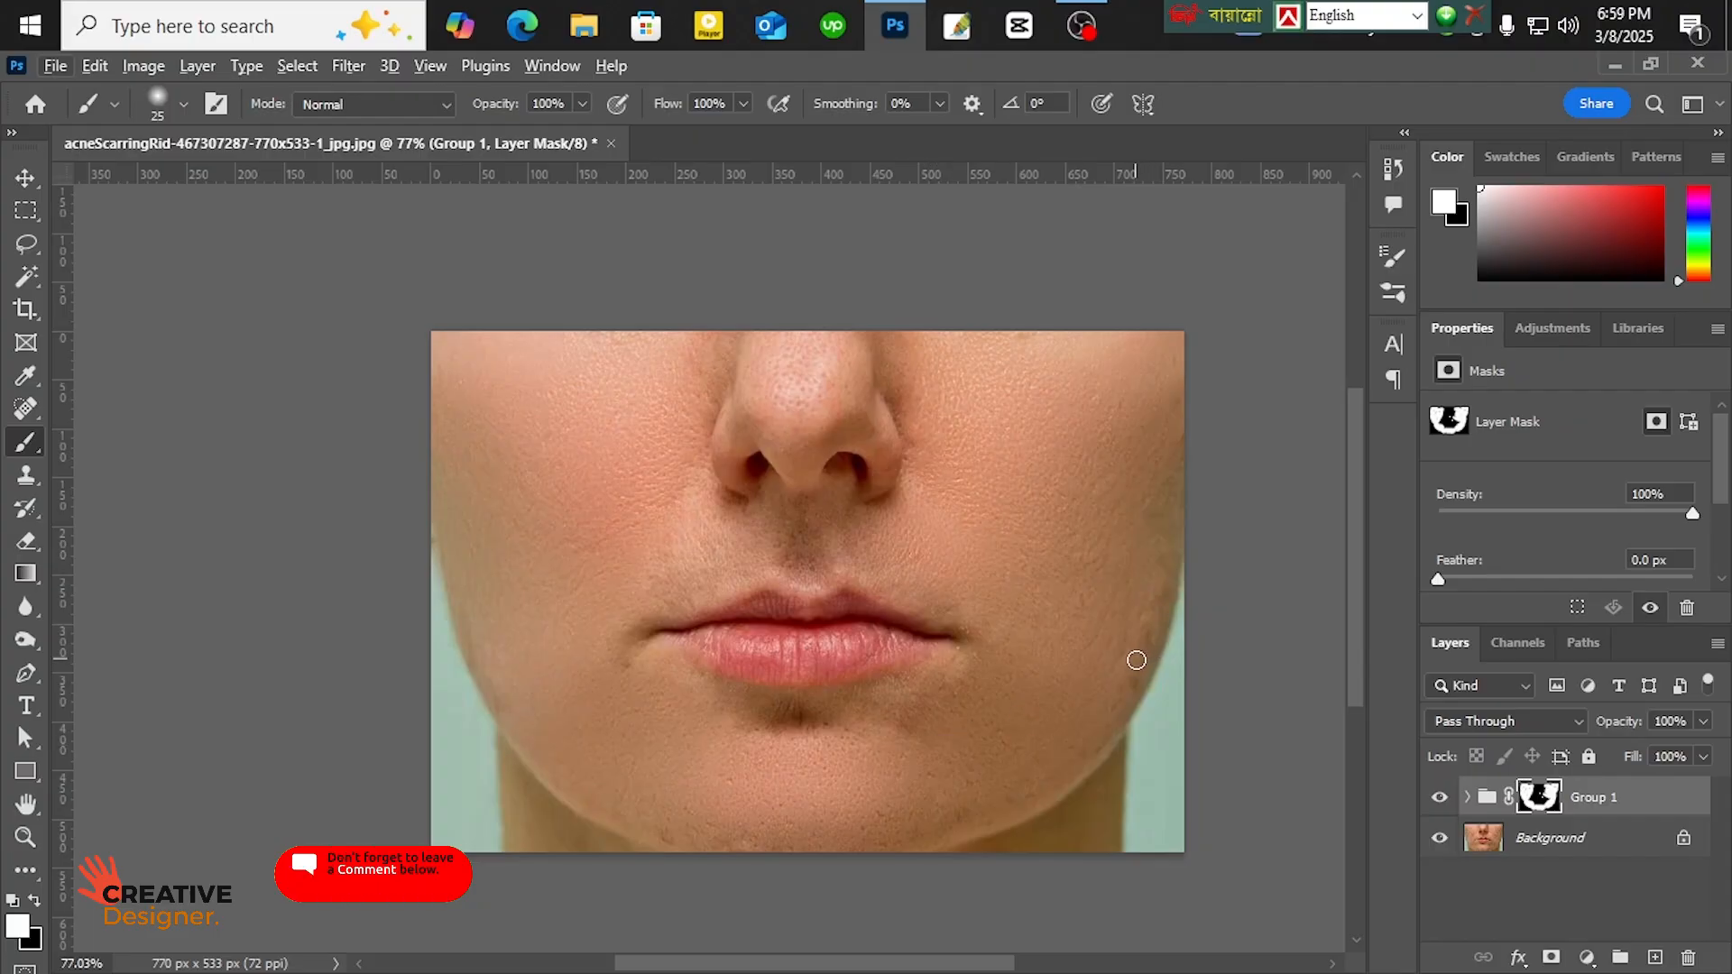
key(bracketright)
key(bracketright)
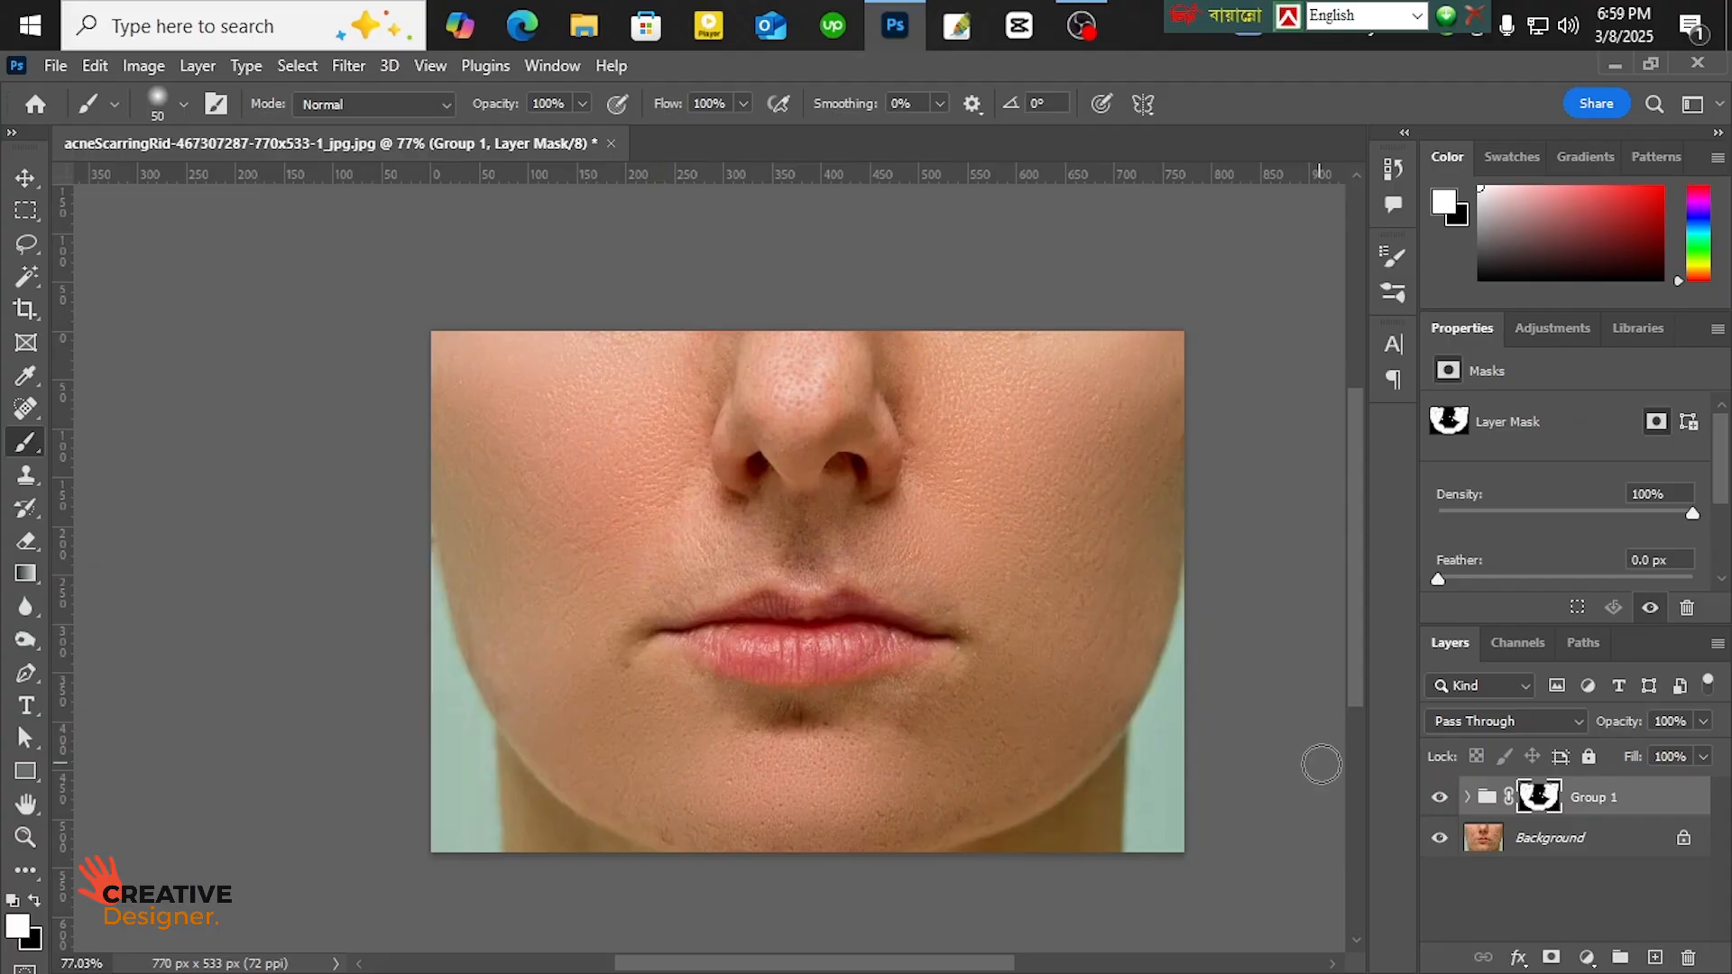
- Toggle the visibility of Group 1 off and on to compare the skin before and after the retouch
click(1439, 797)
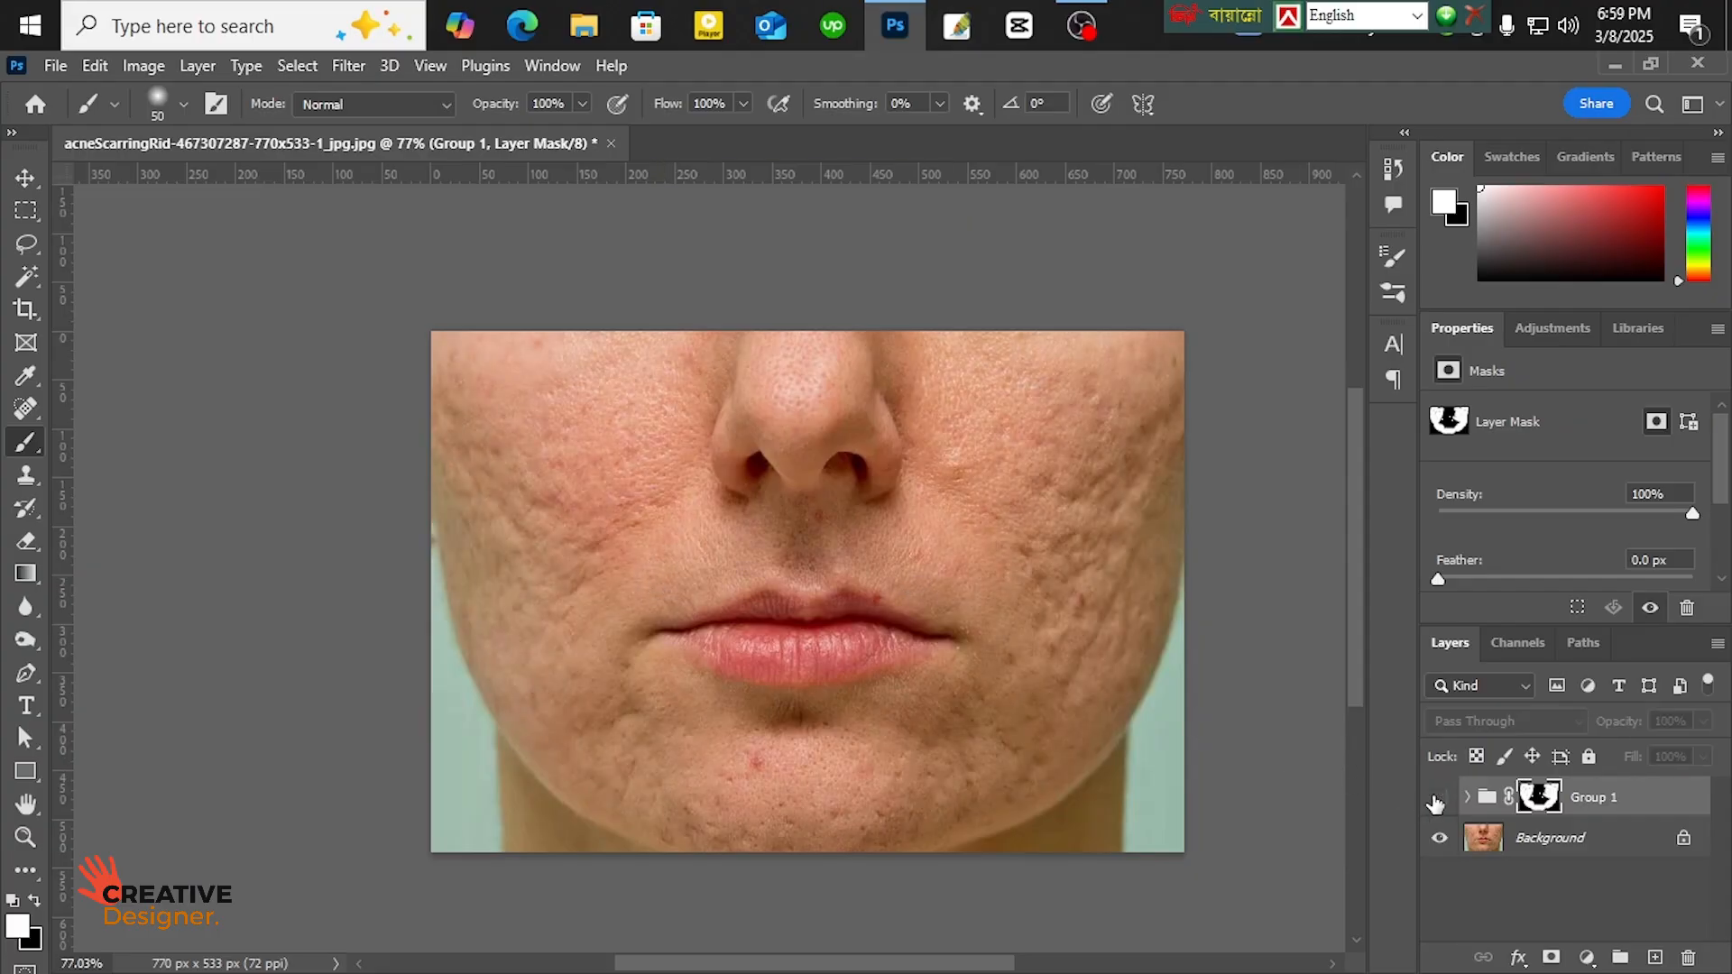
click(1438, 799)
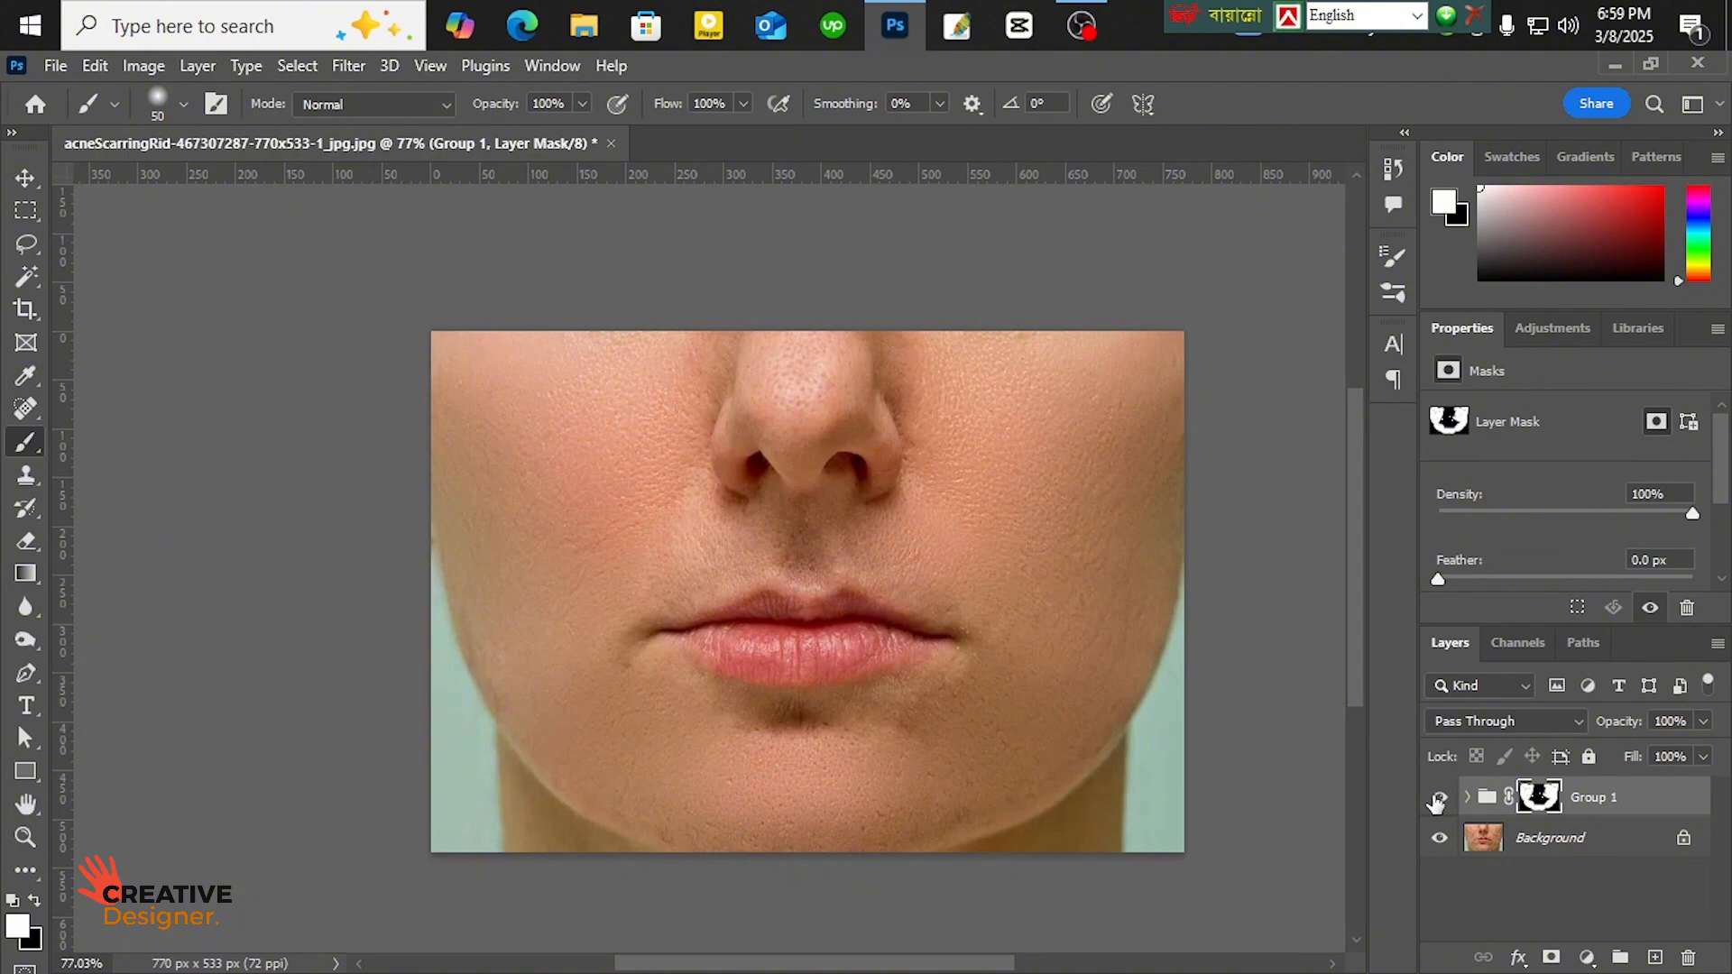
click(1438, 798)
click(1438, 799)
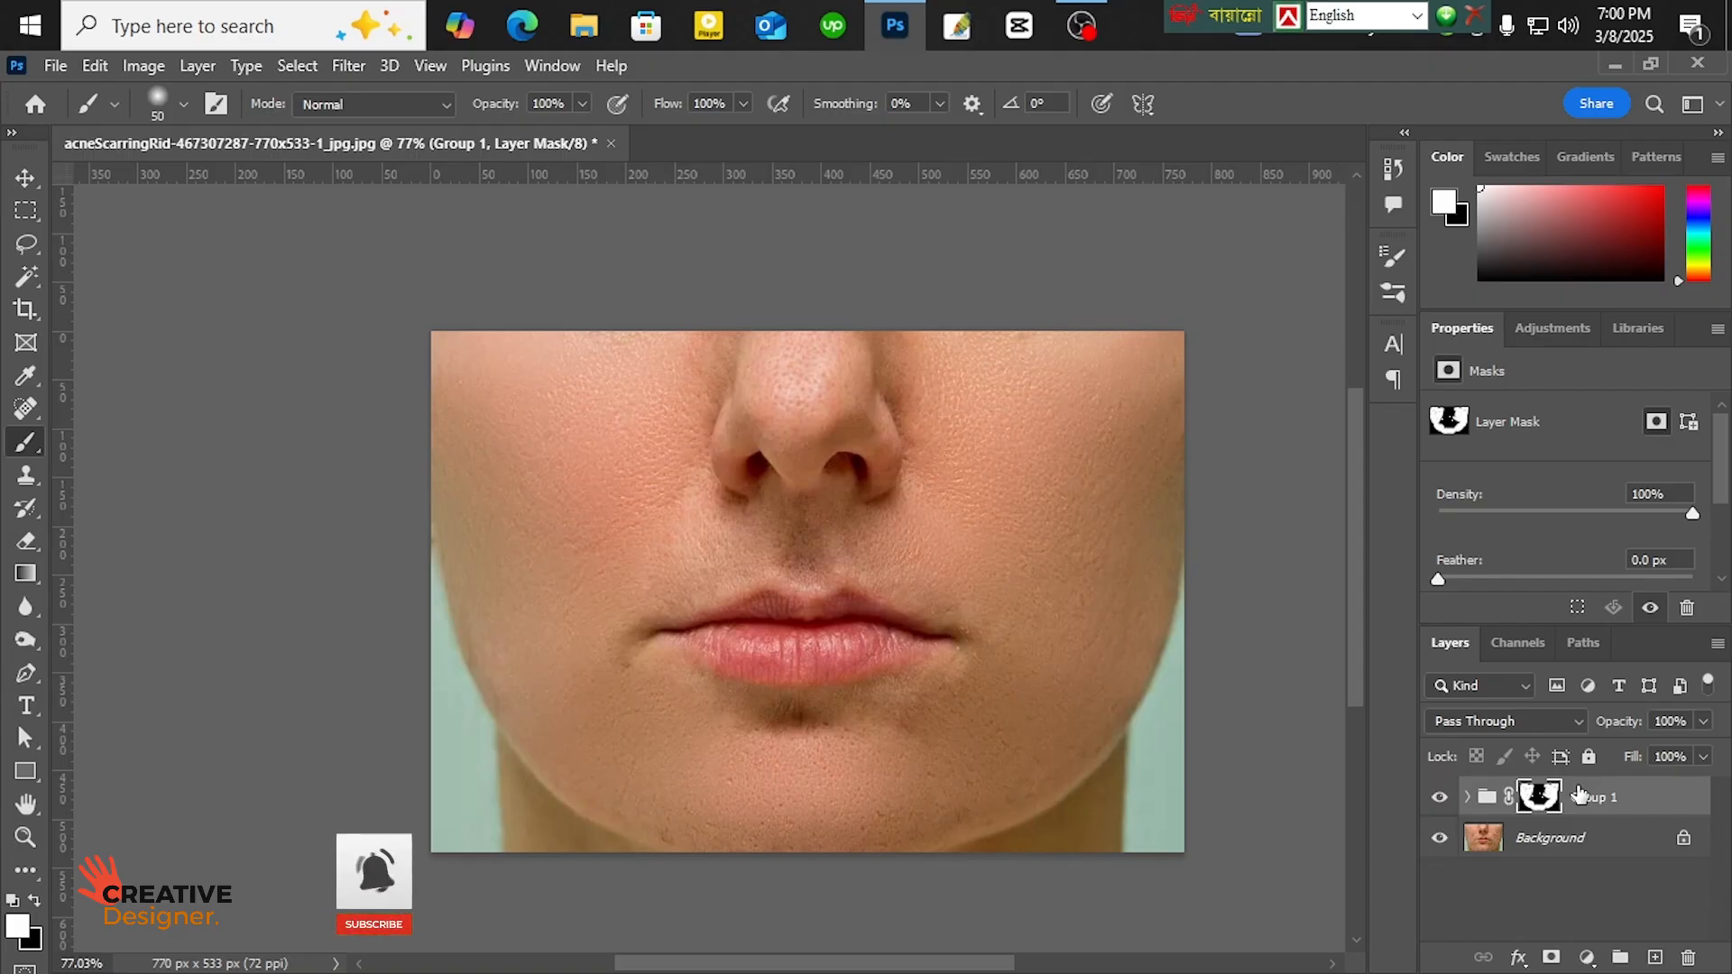
- Stamp all visible layers into a new merged layer above Group 1, with default foreground and background colours
key(ctrl+shift+alt+e)
key(d)
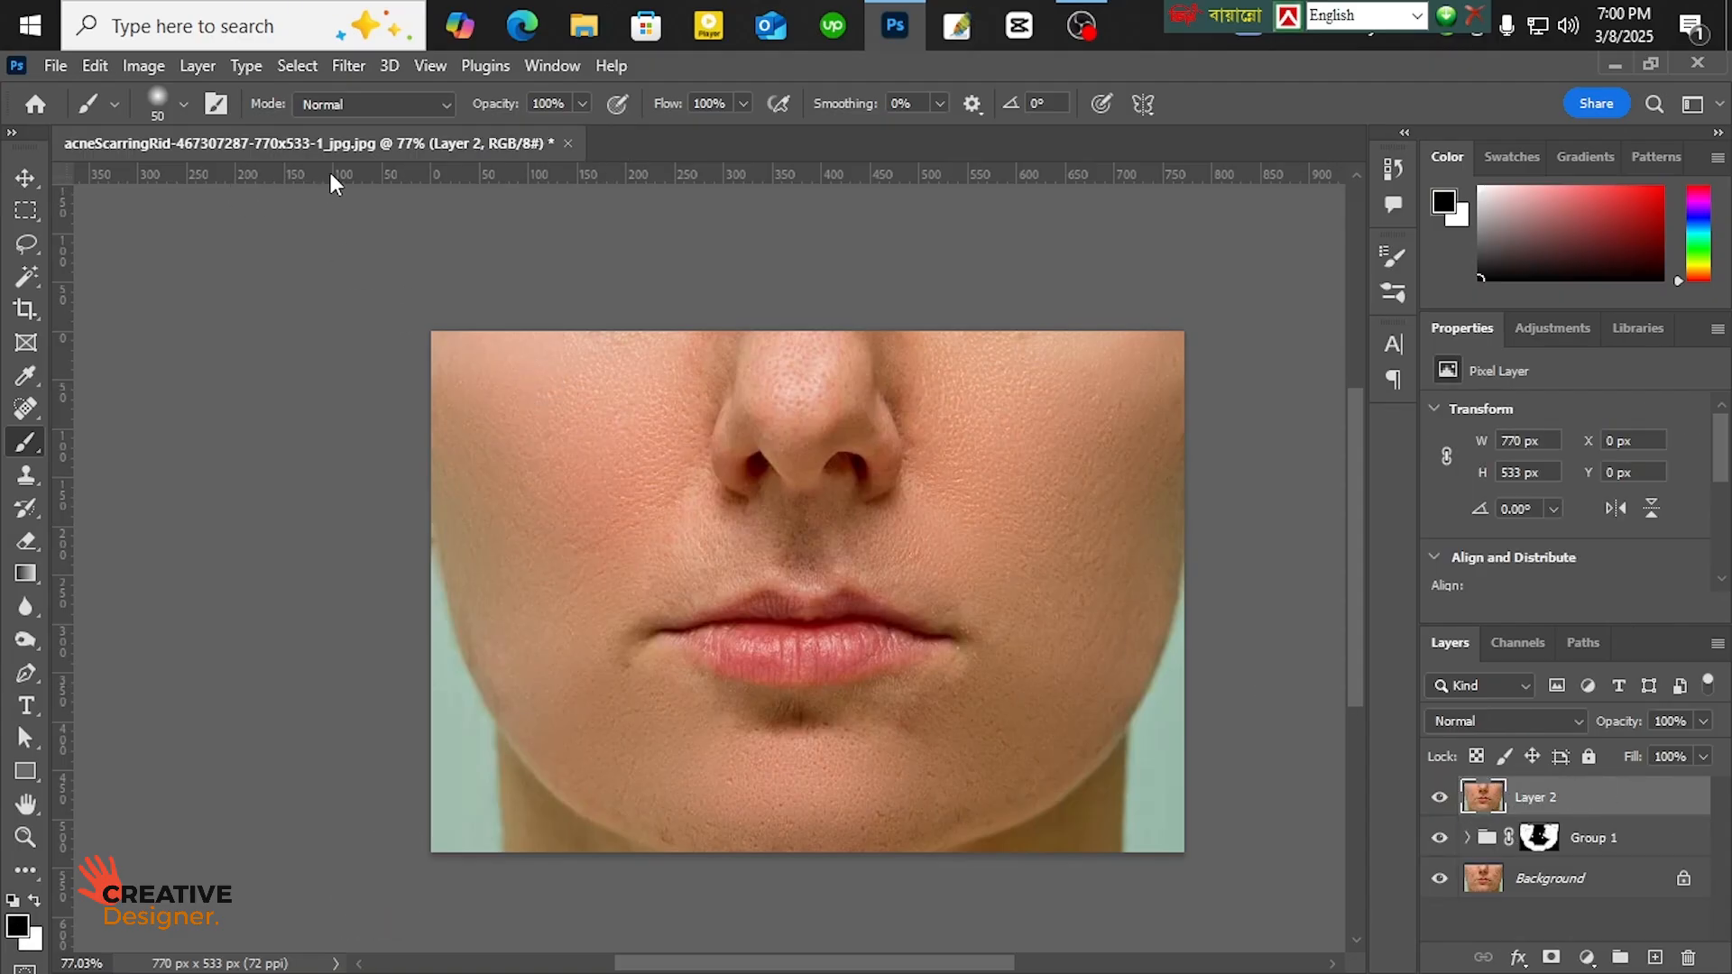
- Open the Camera Raw Filter on Layer 2 and warm the skin with Temperature +8 and Tint +15
click(352, 67)
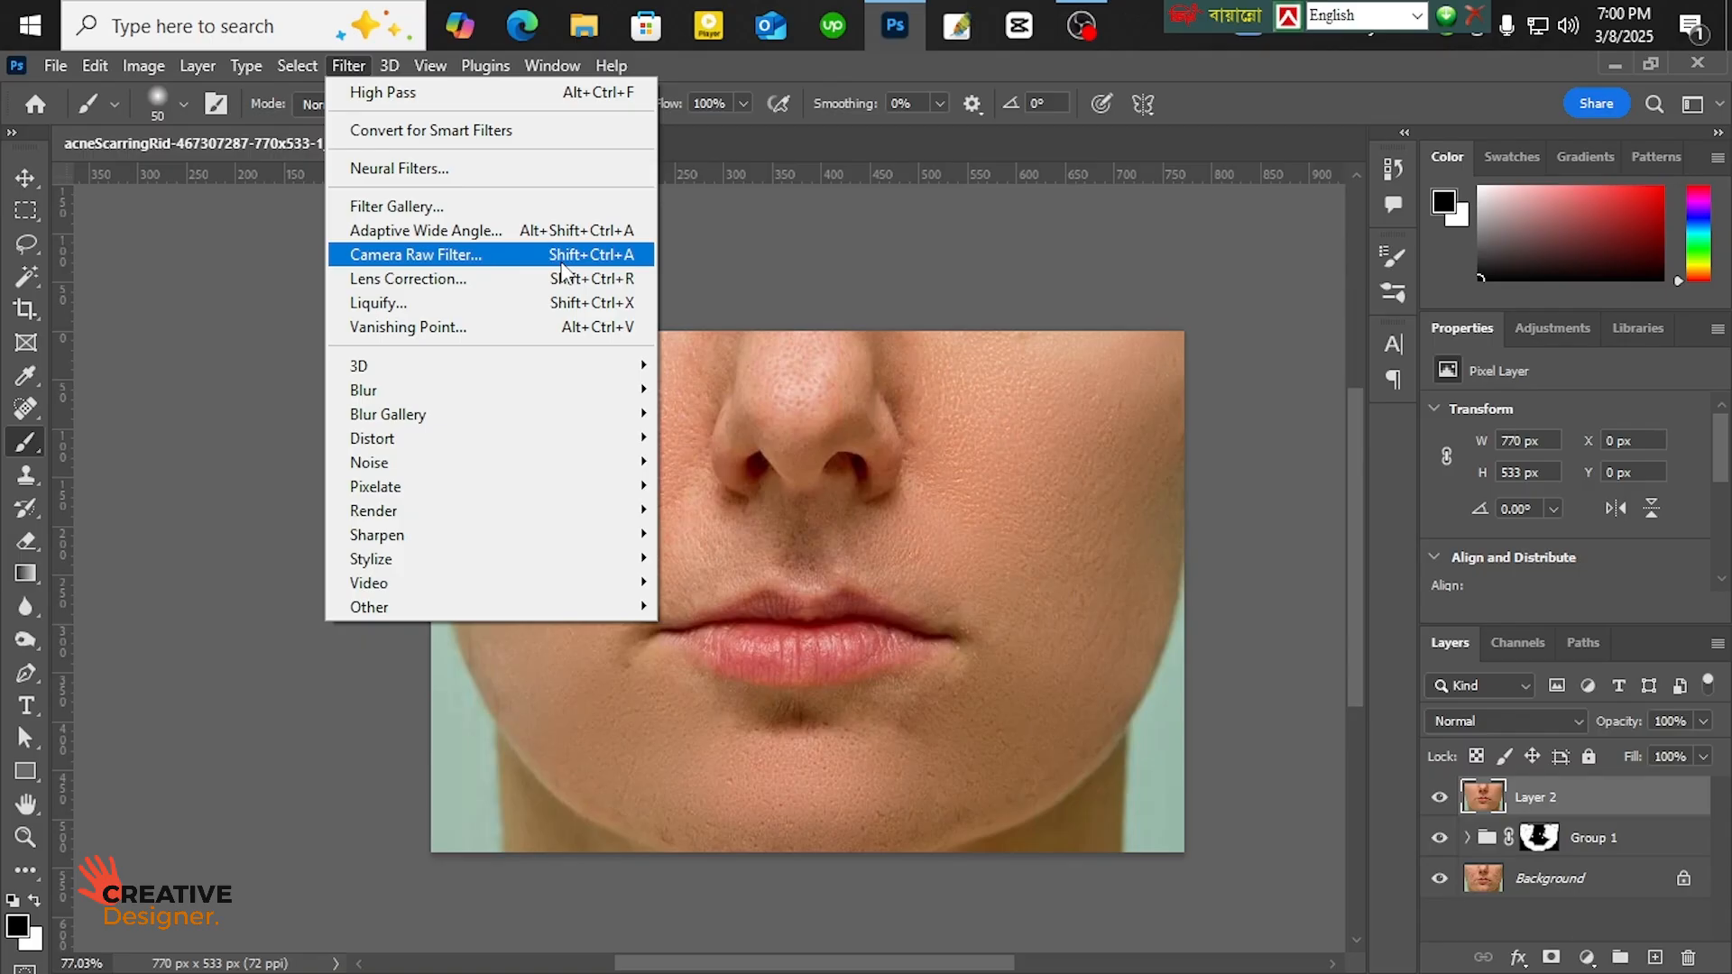
click(417, 257)
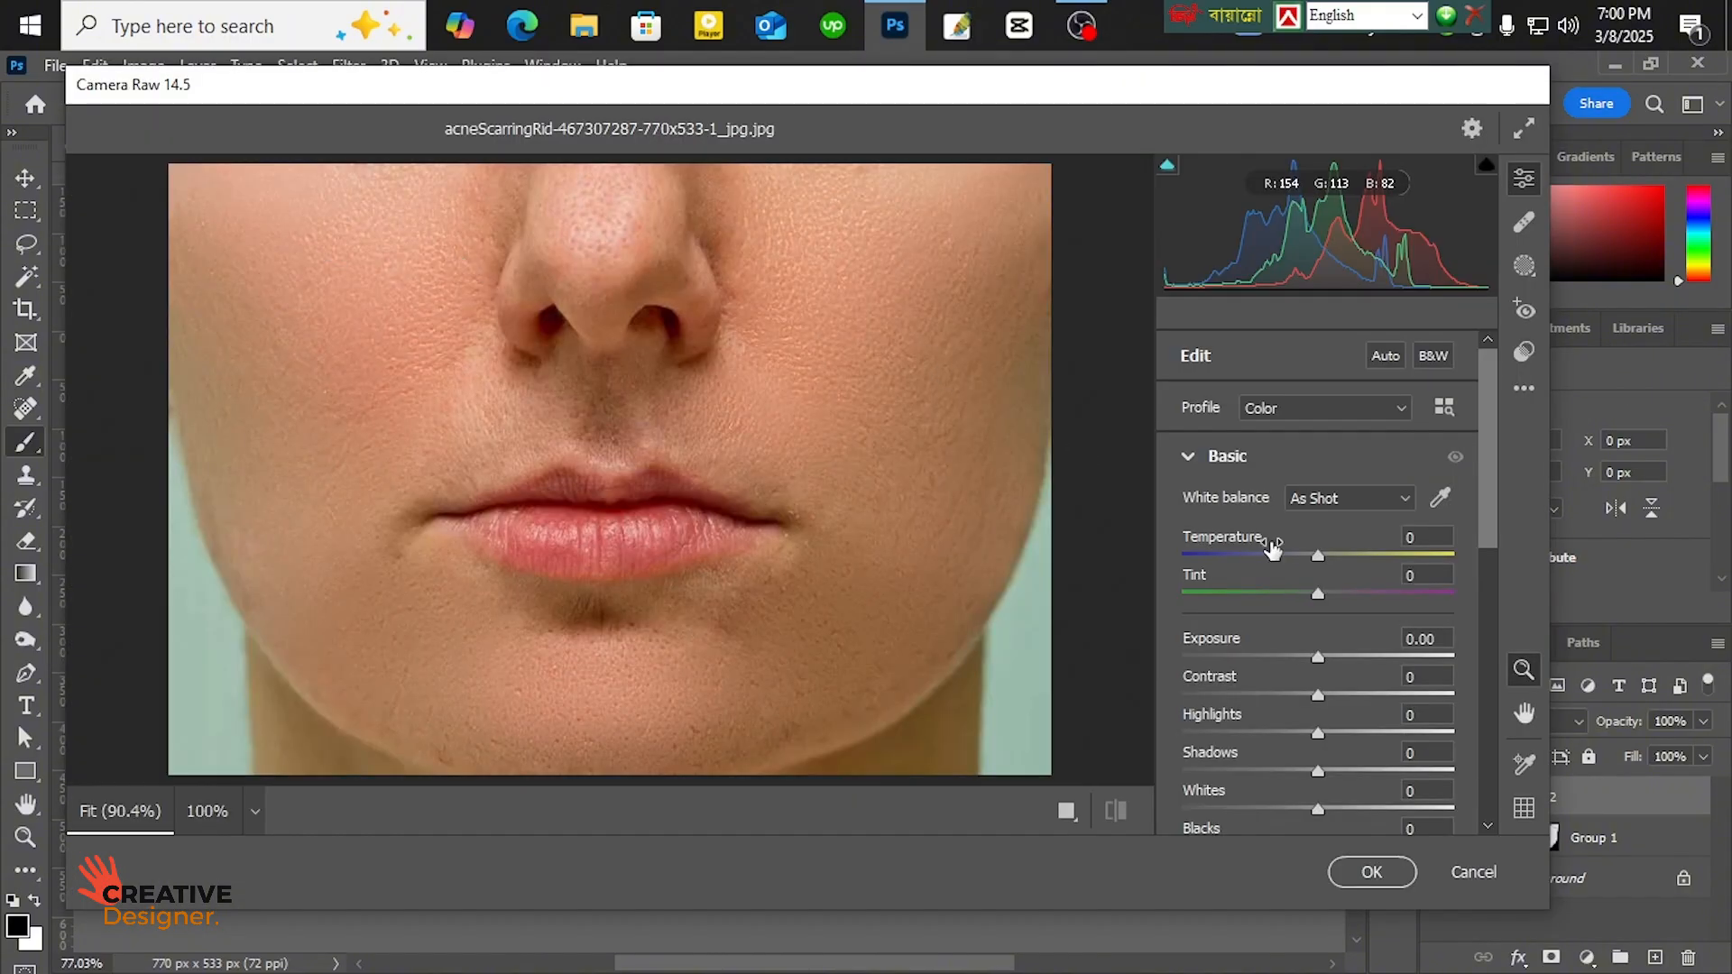
drag(1318, 555, 1344, 593)
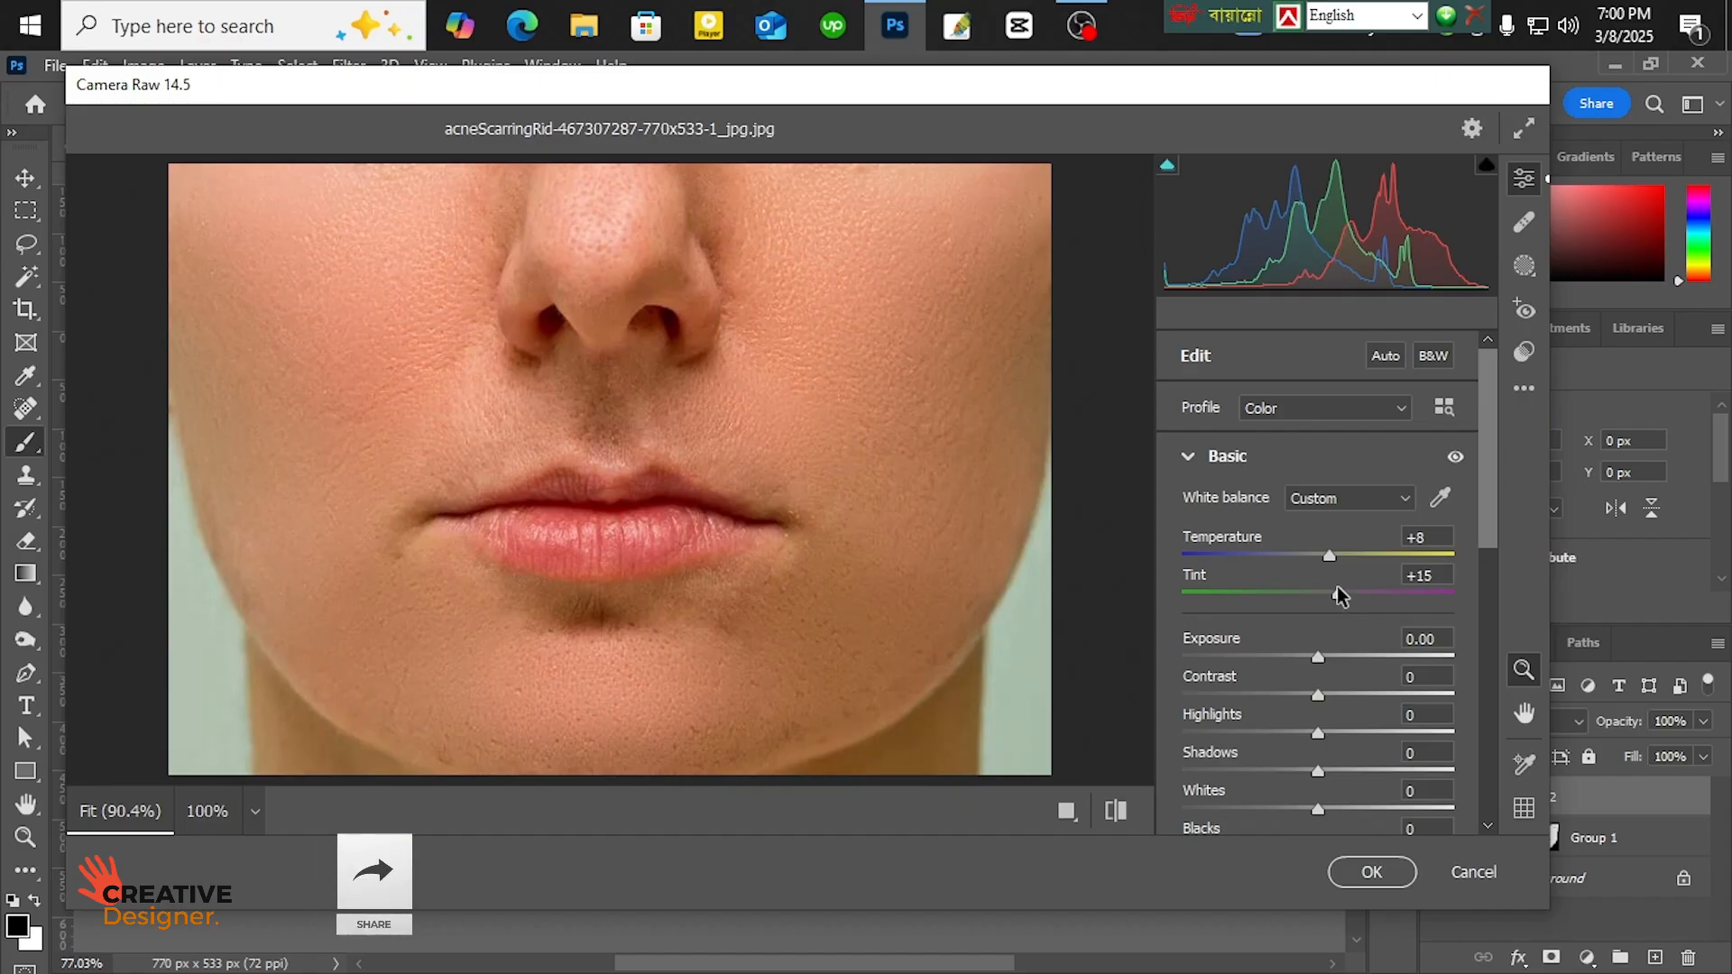
- Set Vibrance to +16 and Saturation to -1, and apply the Camera Raw adjustments to Layer 2
scroll(1436, 732, down, 4)
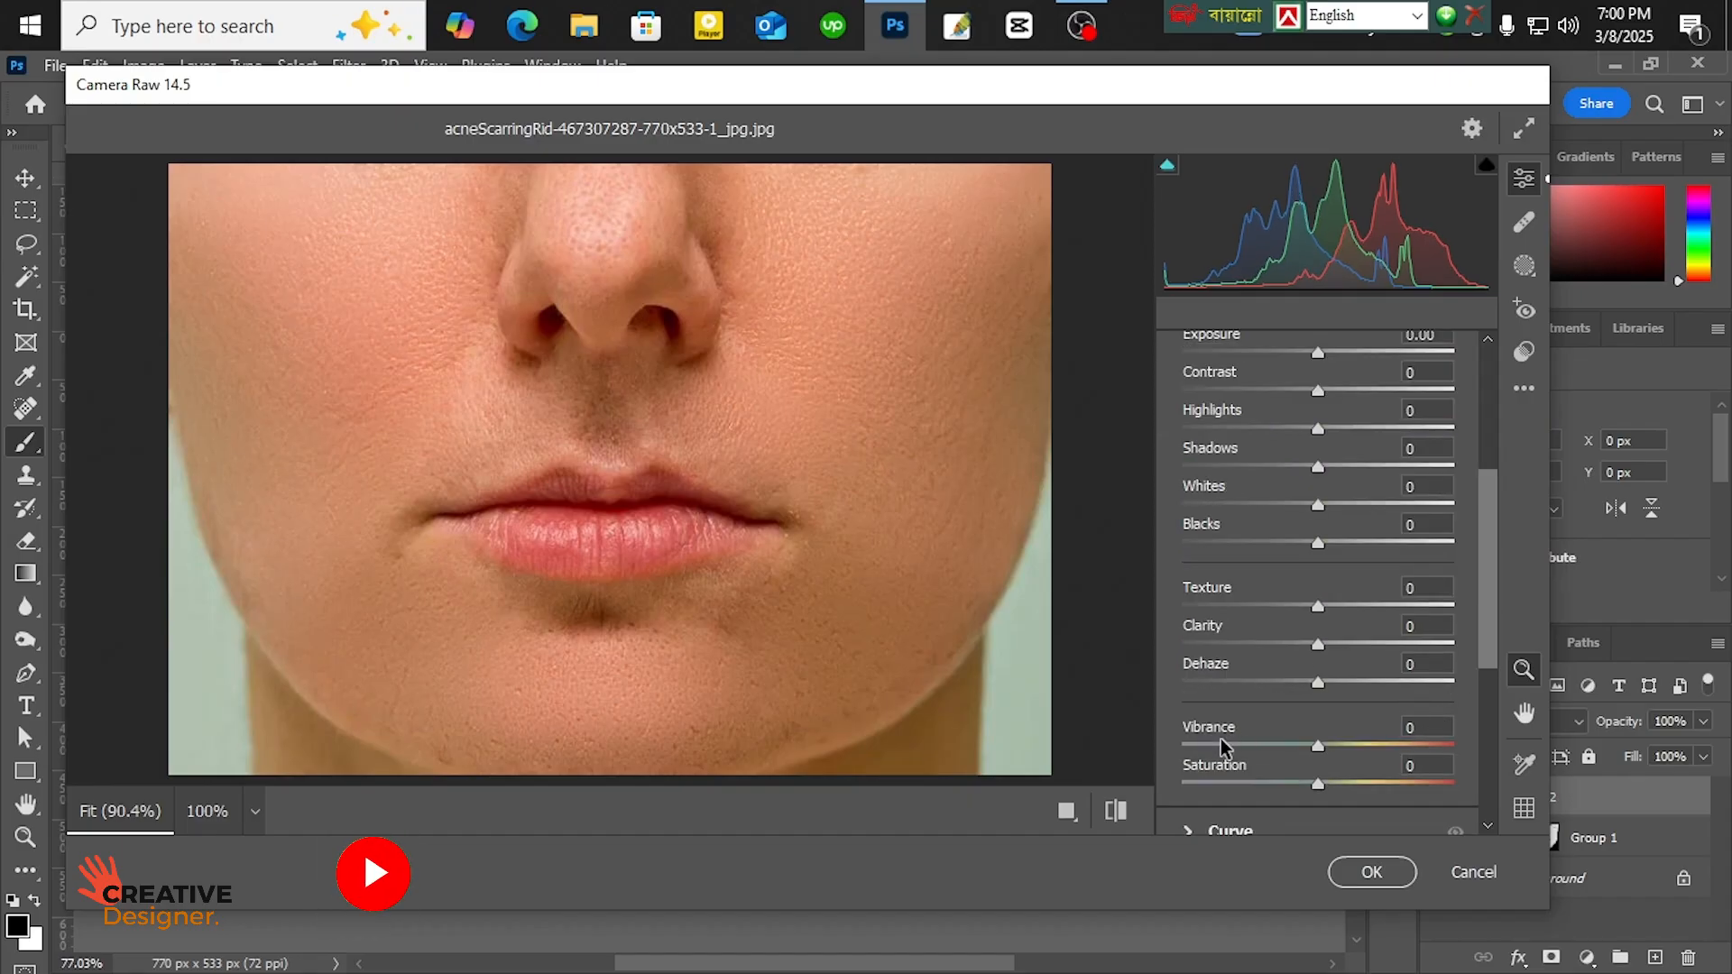
drag(1318, 749, 1318, 791)
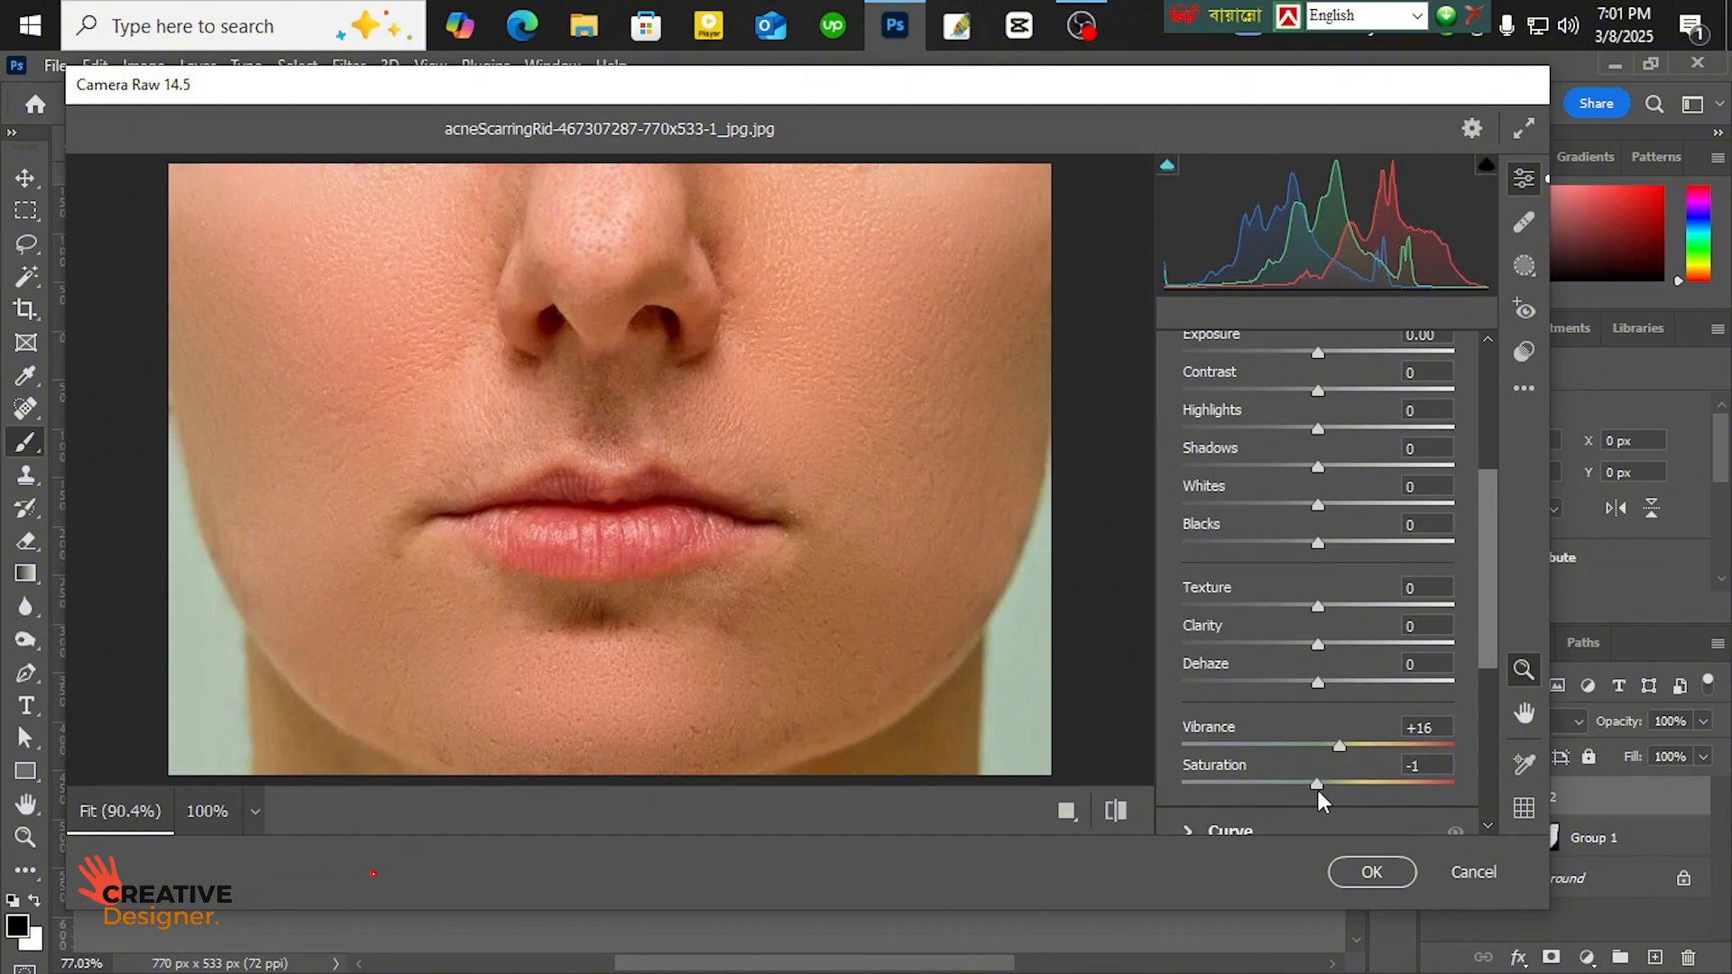
click(1371, 871)
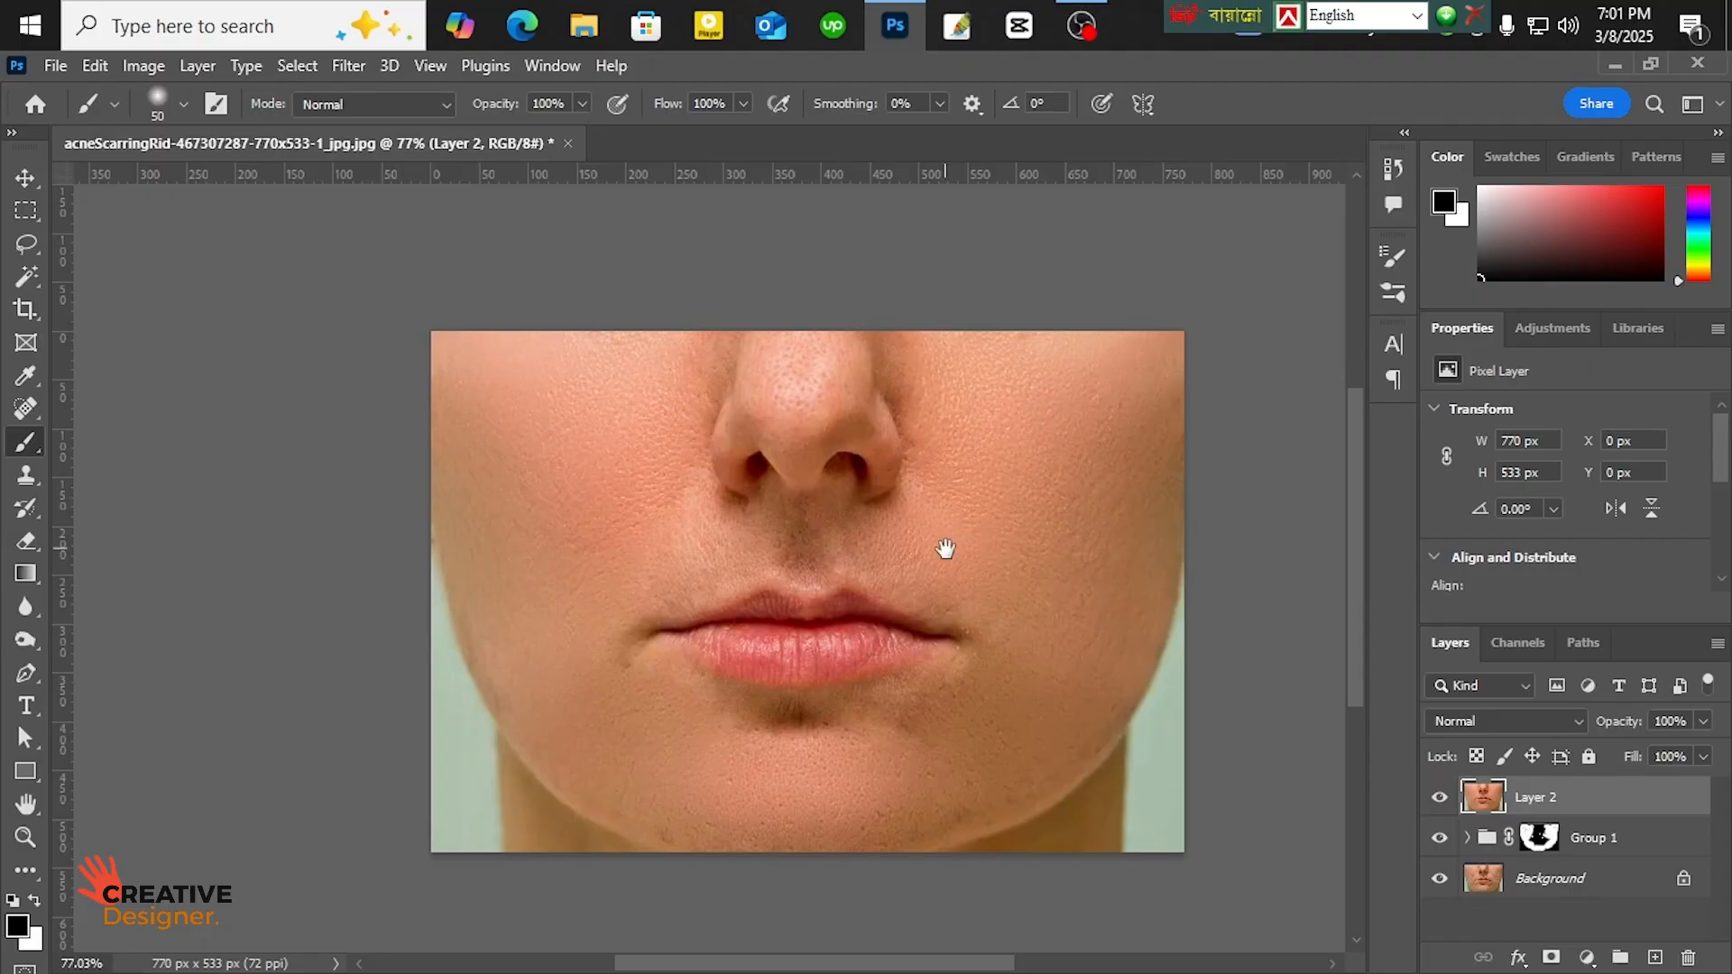
drag(944, 545, 847, 506)
scroll(844, 498, up, 2)
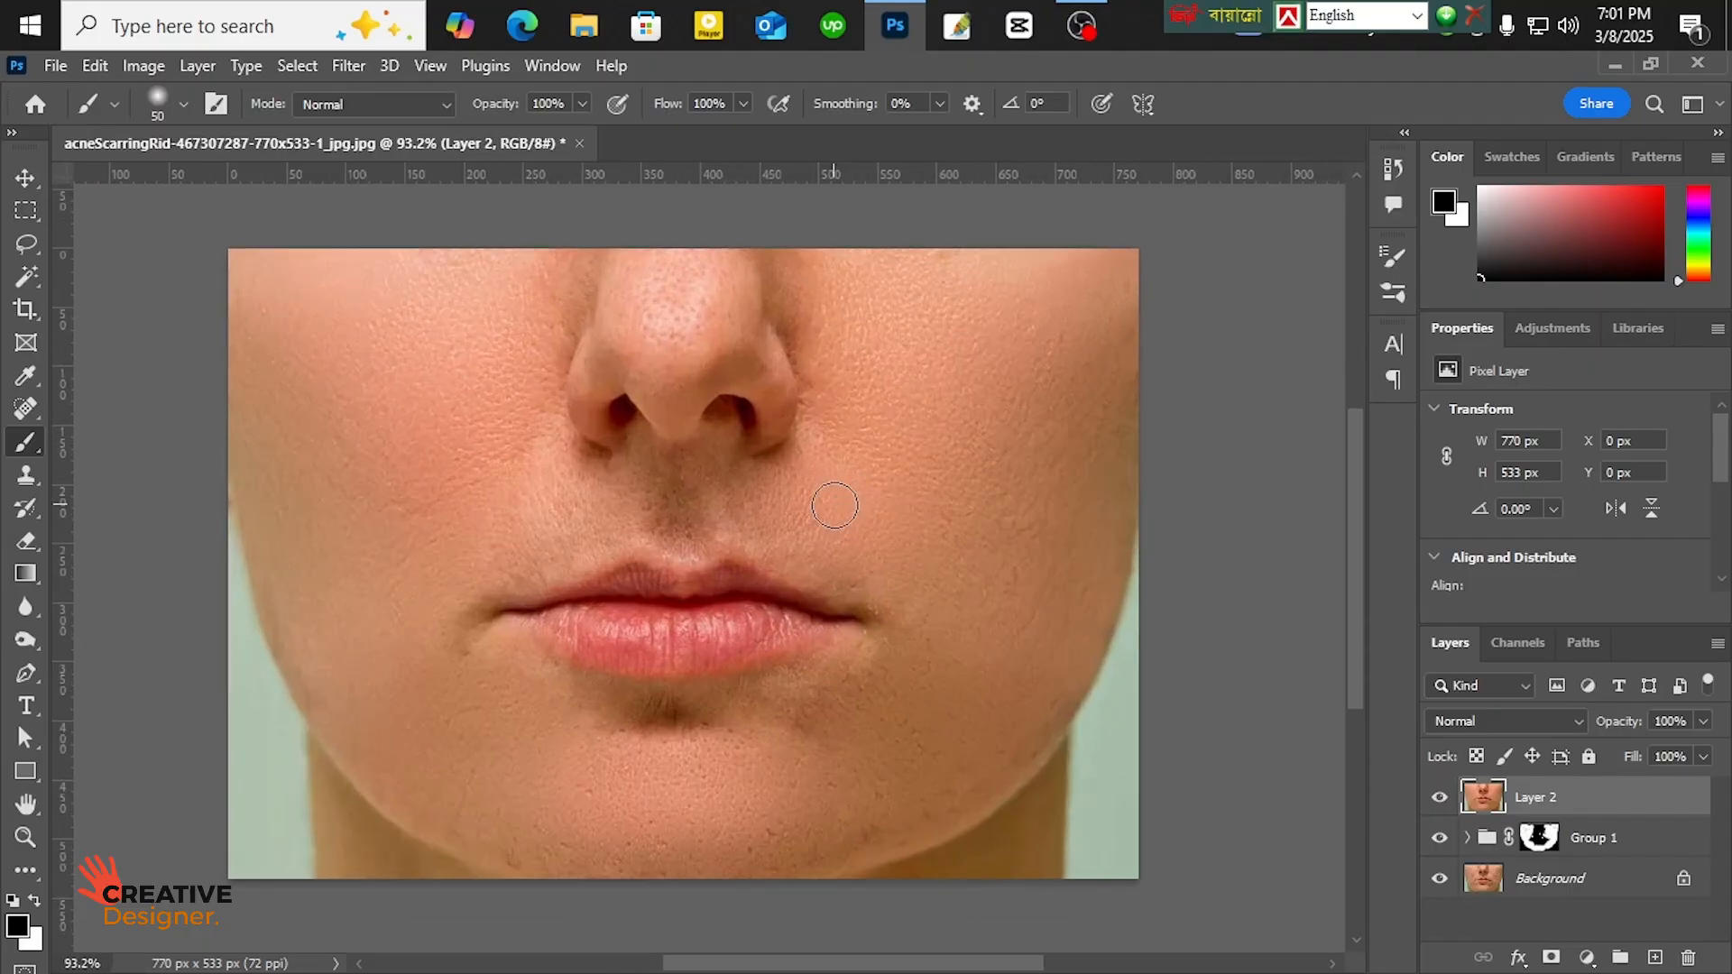